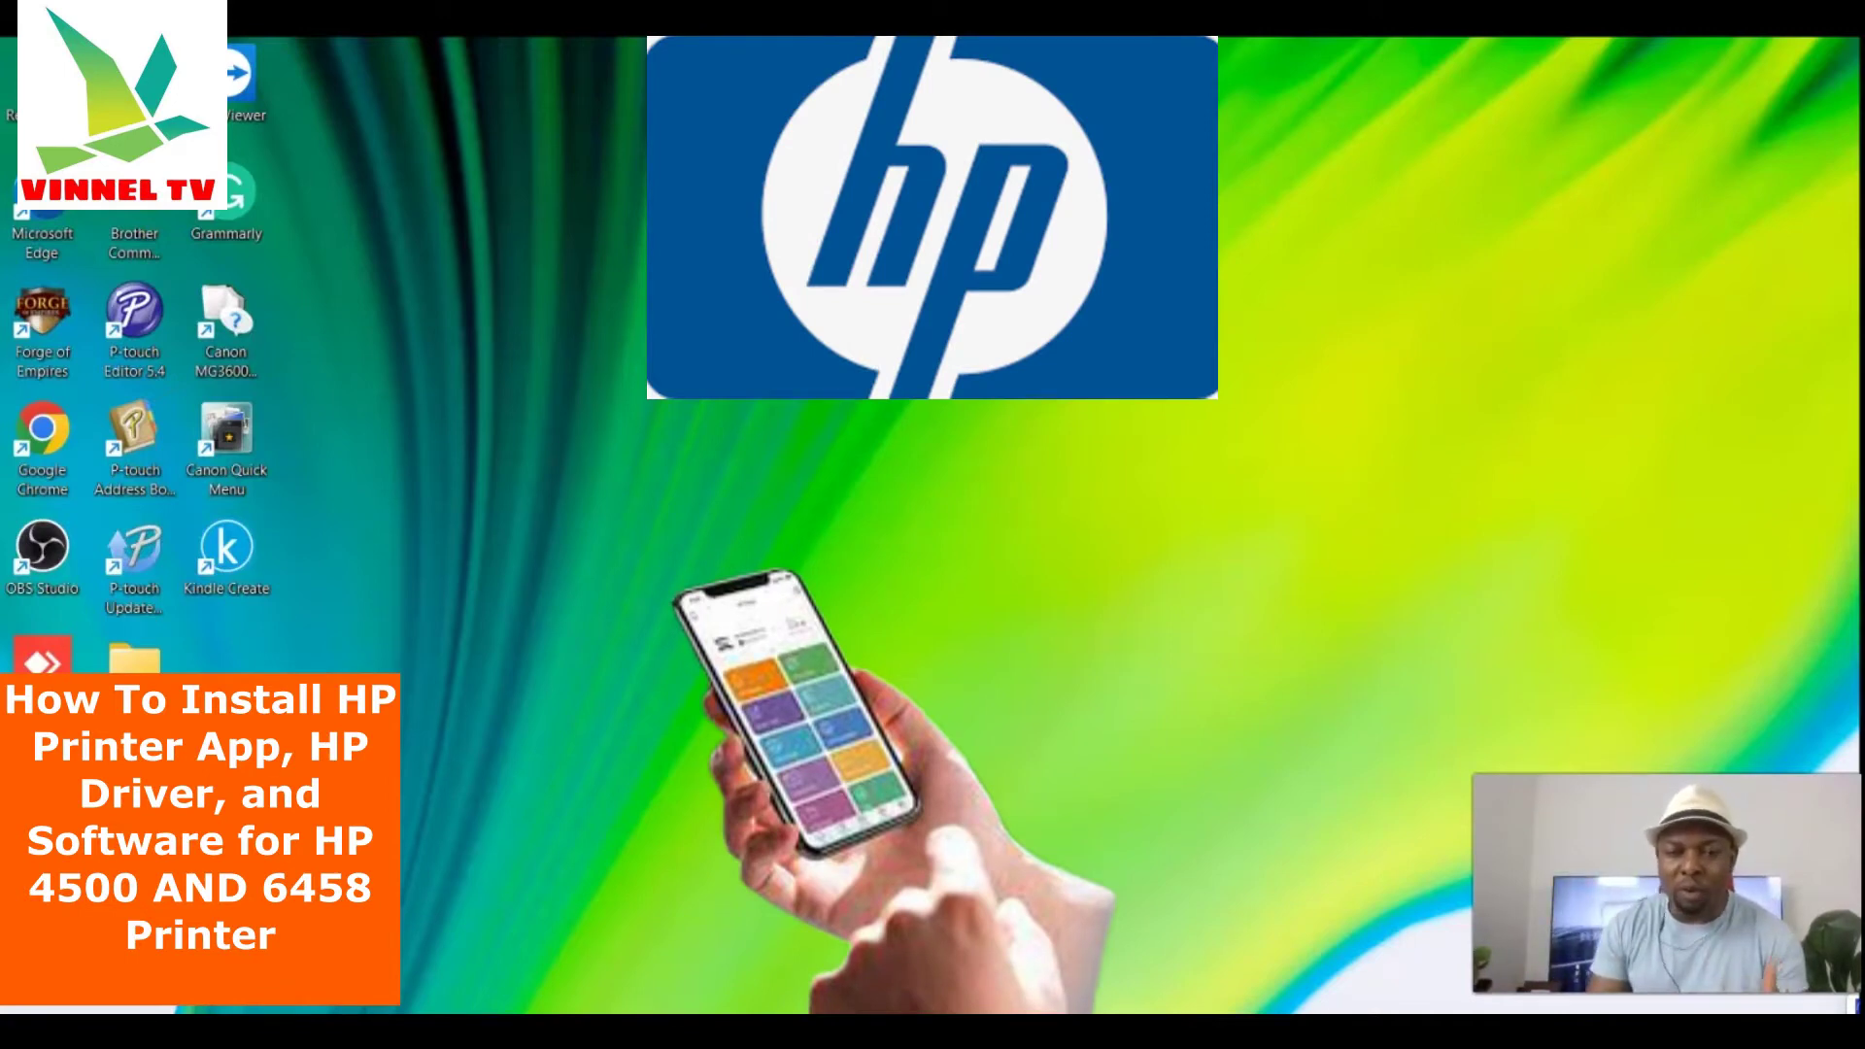
Step: Launch Edge from the Start menu and search Bing for 'hp envy printer app'
key(super)
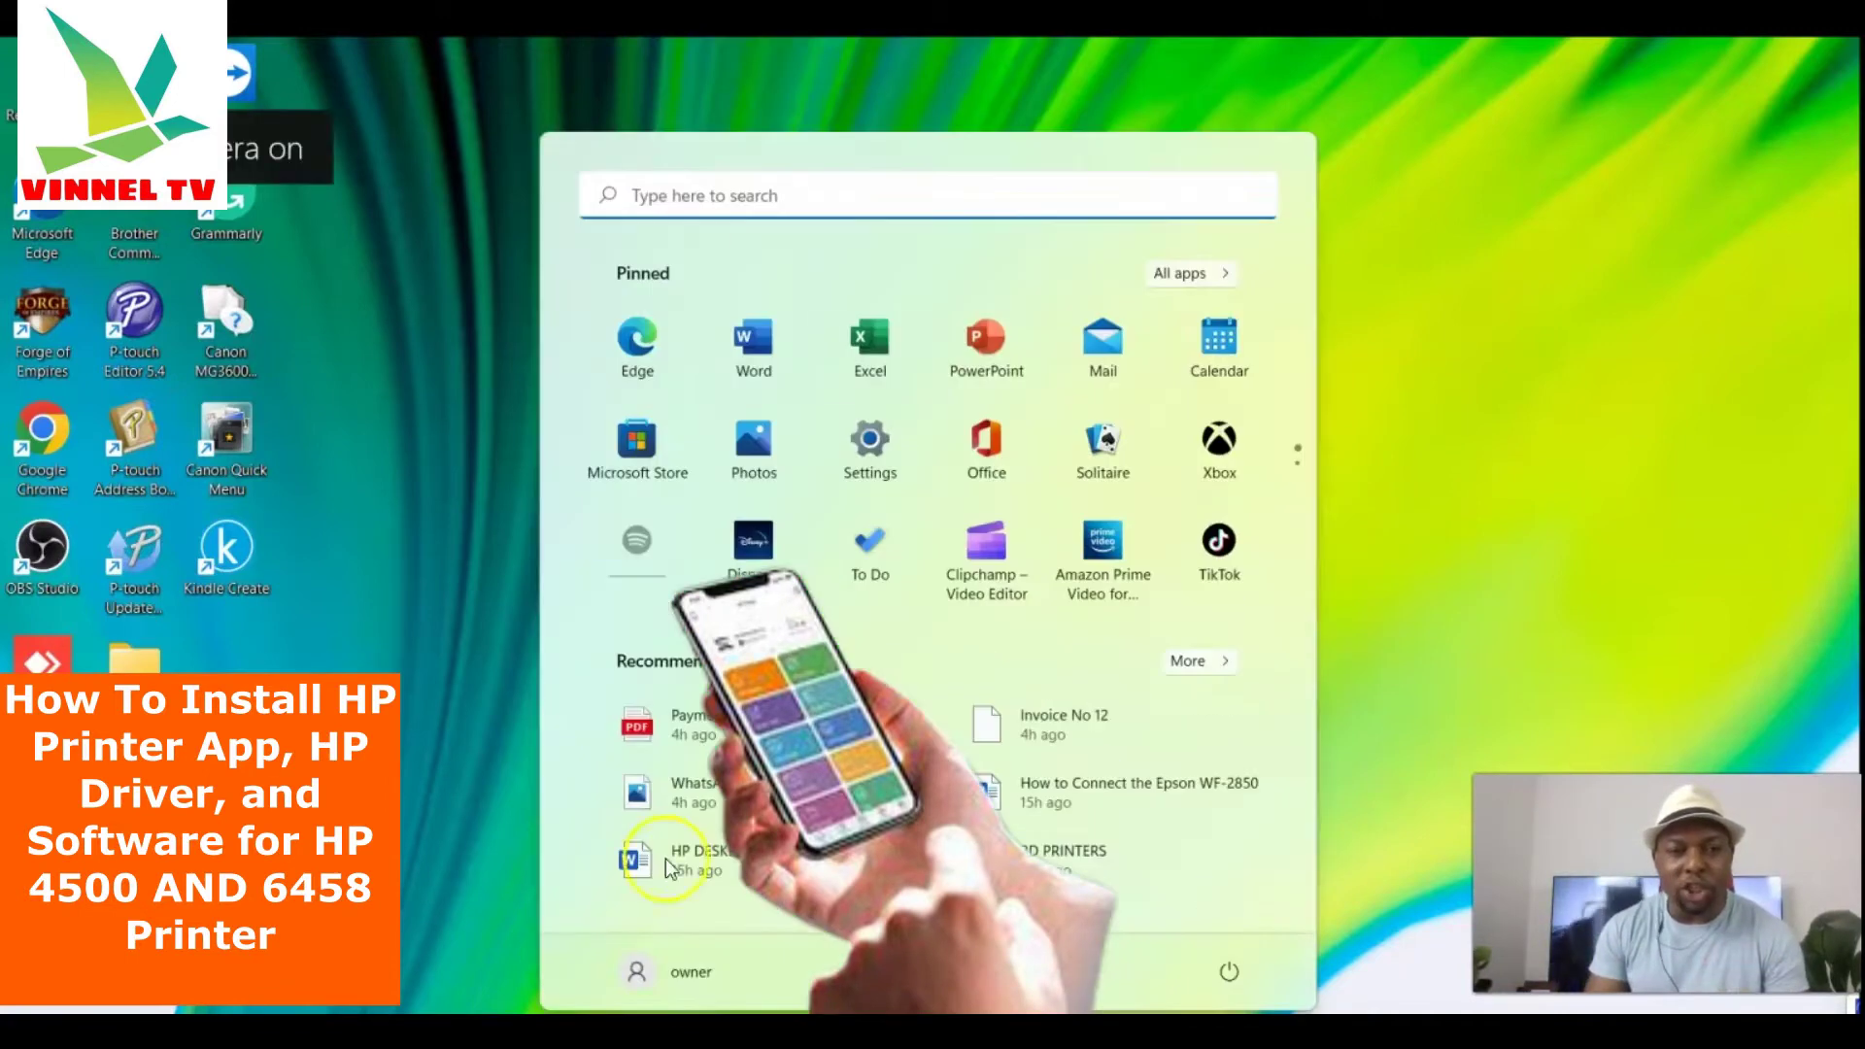
click(633, 373)
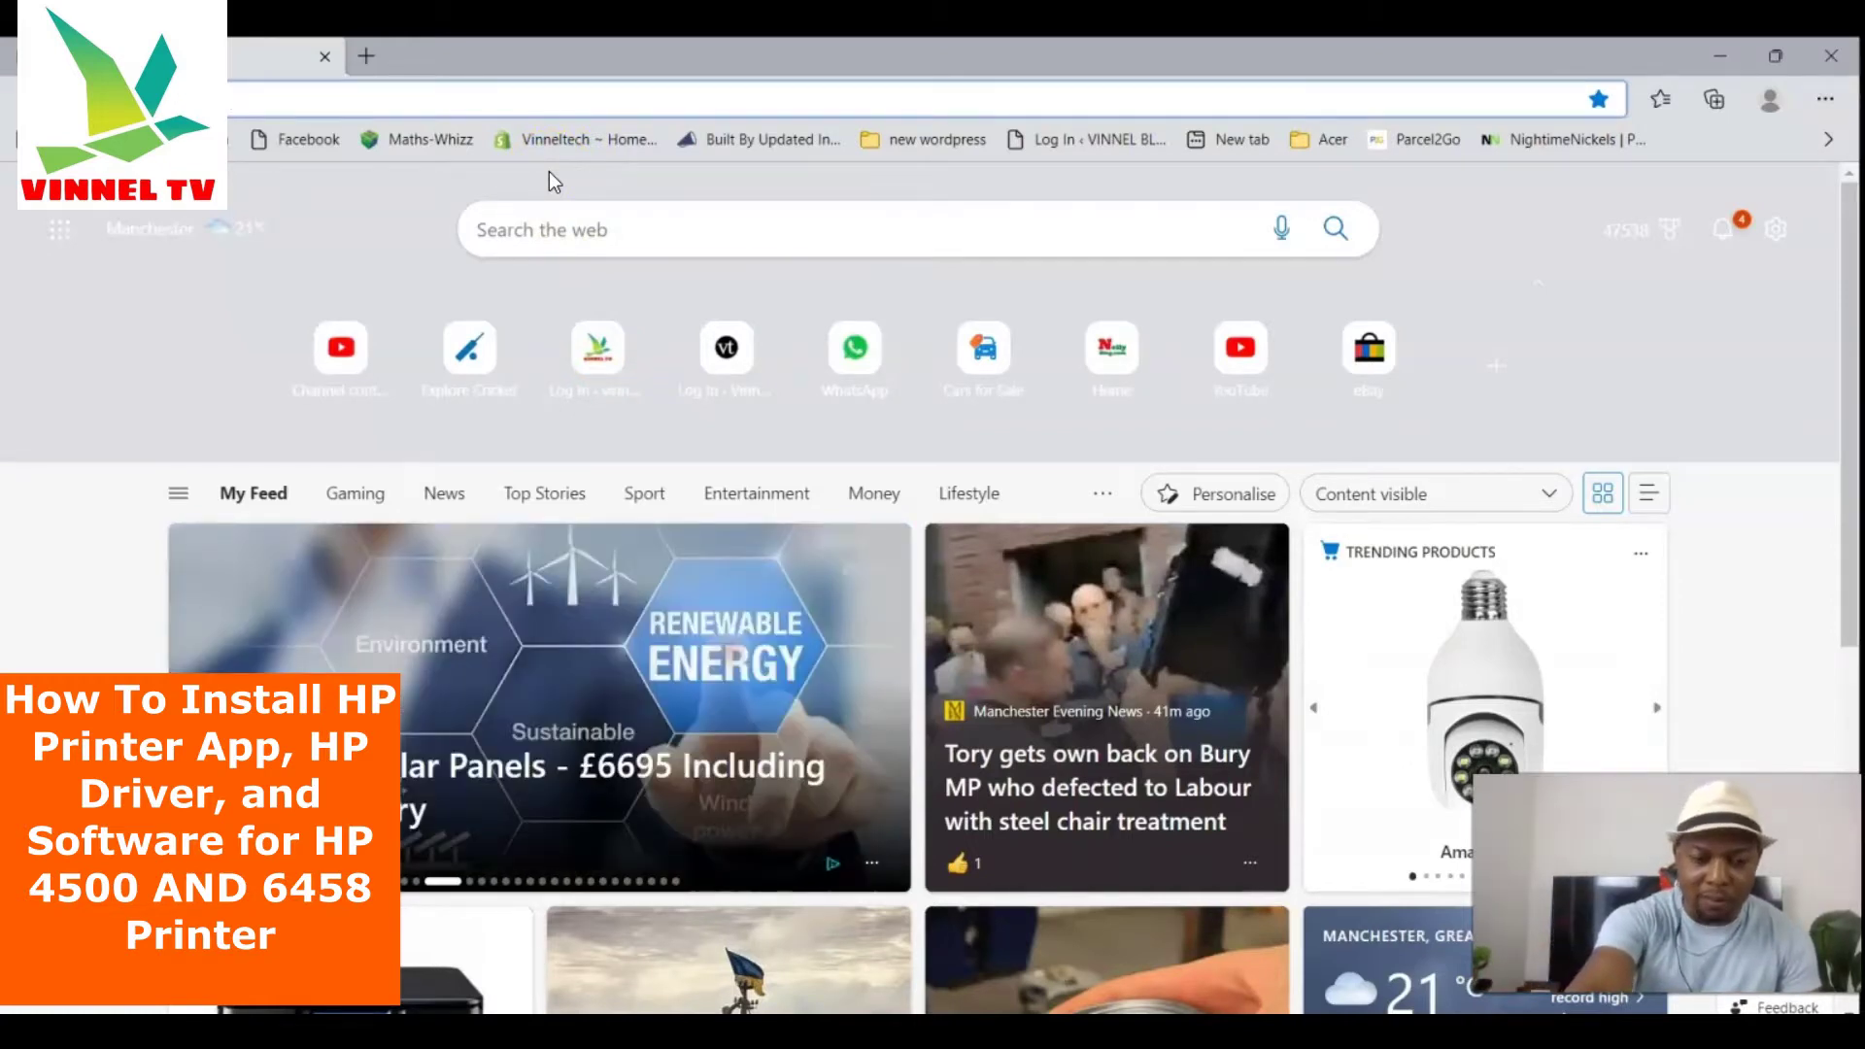
text(HP)
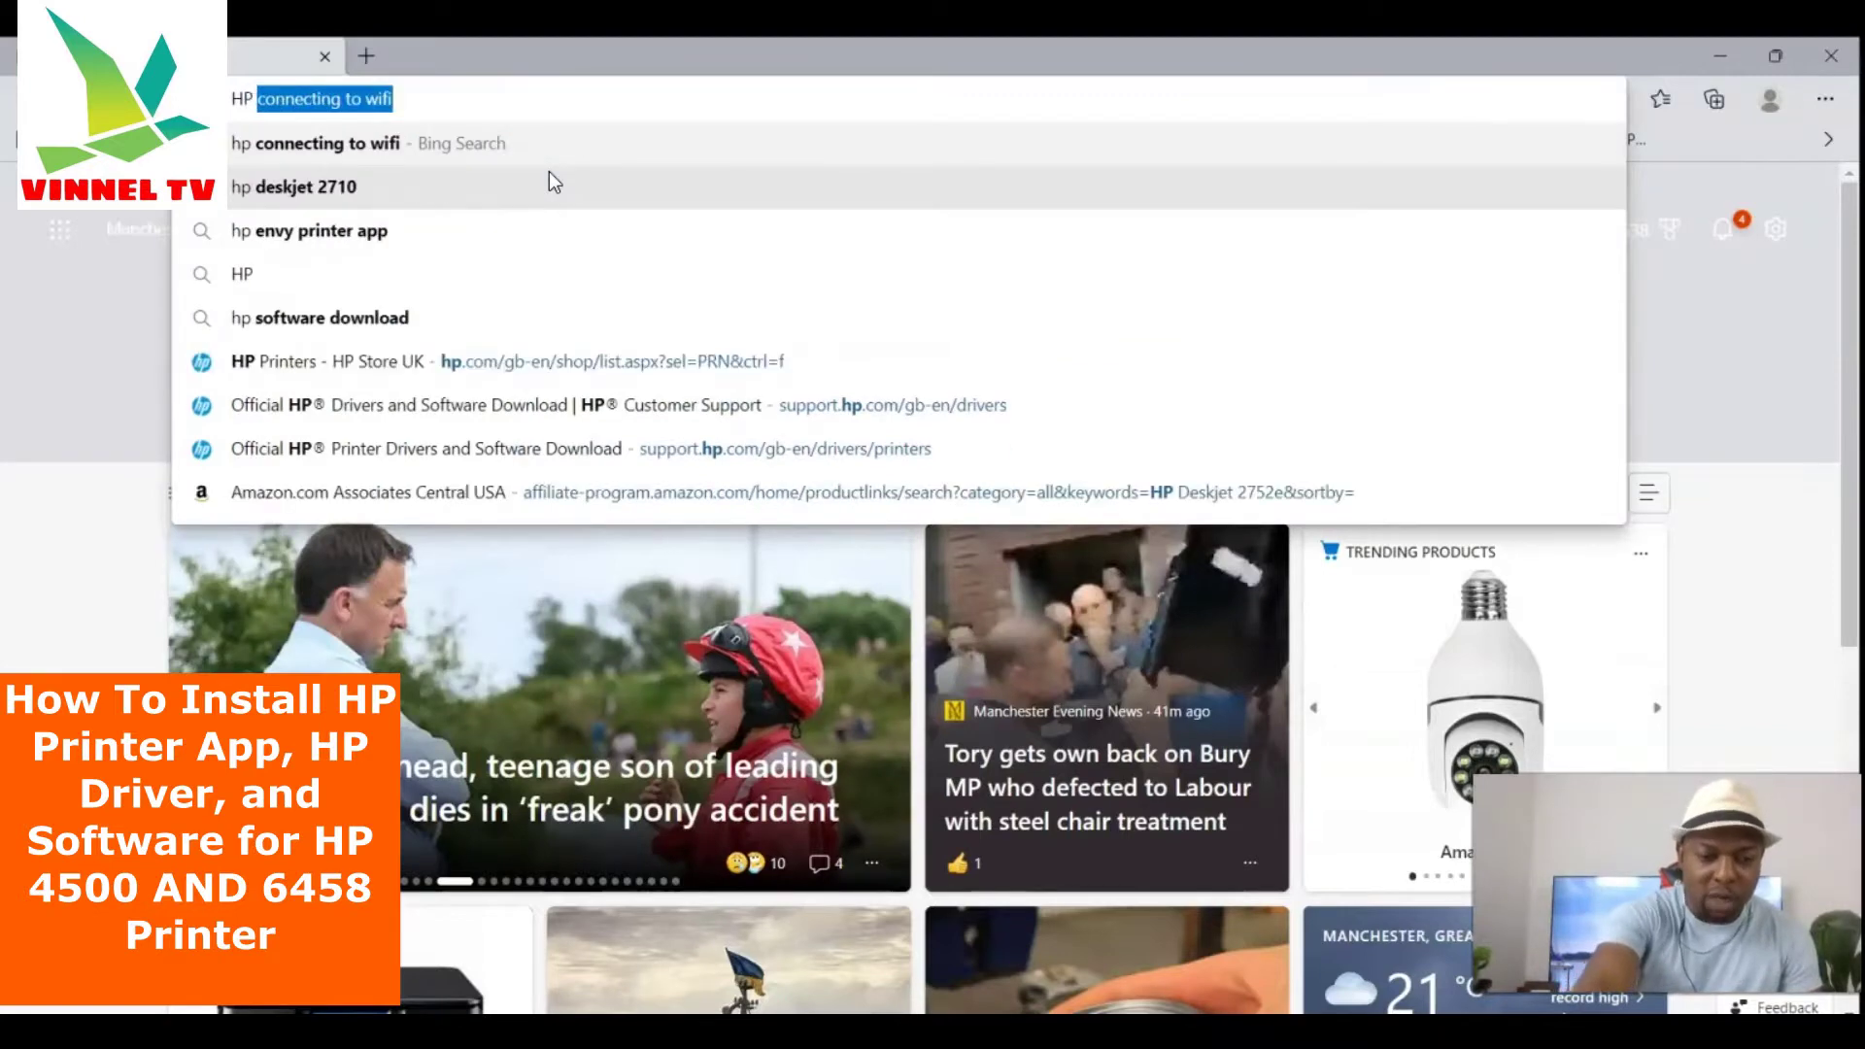
text( ENVY)
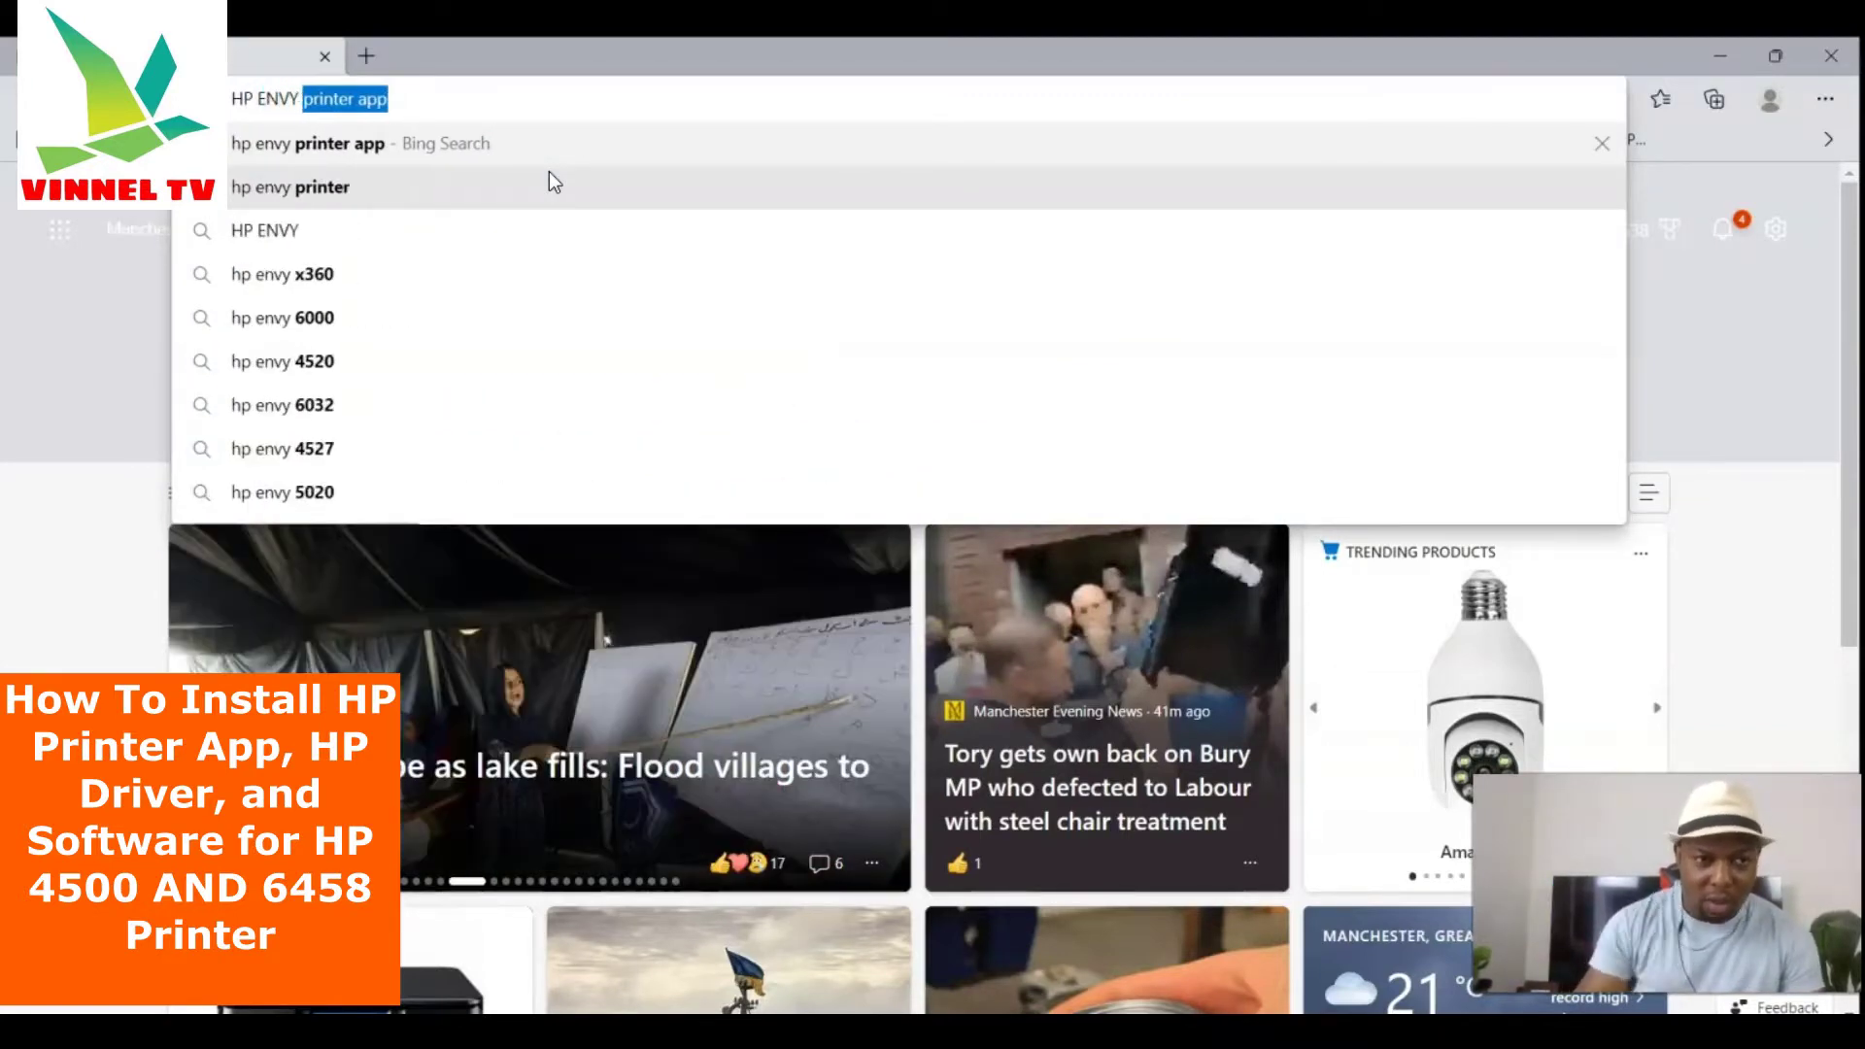
click(316, 144)
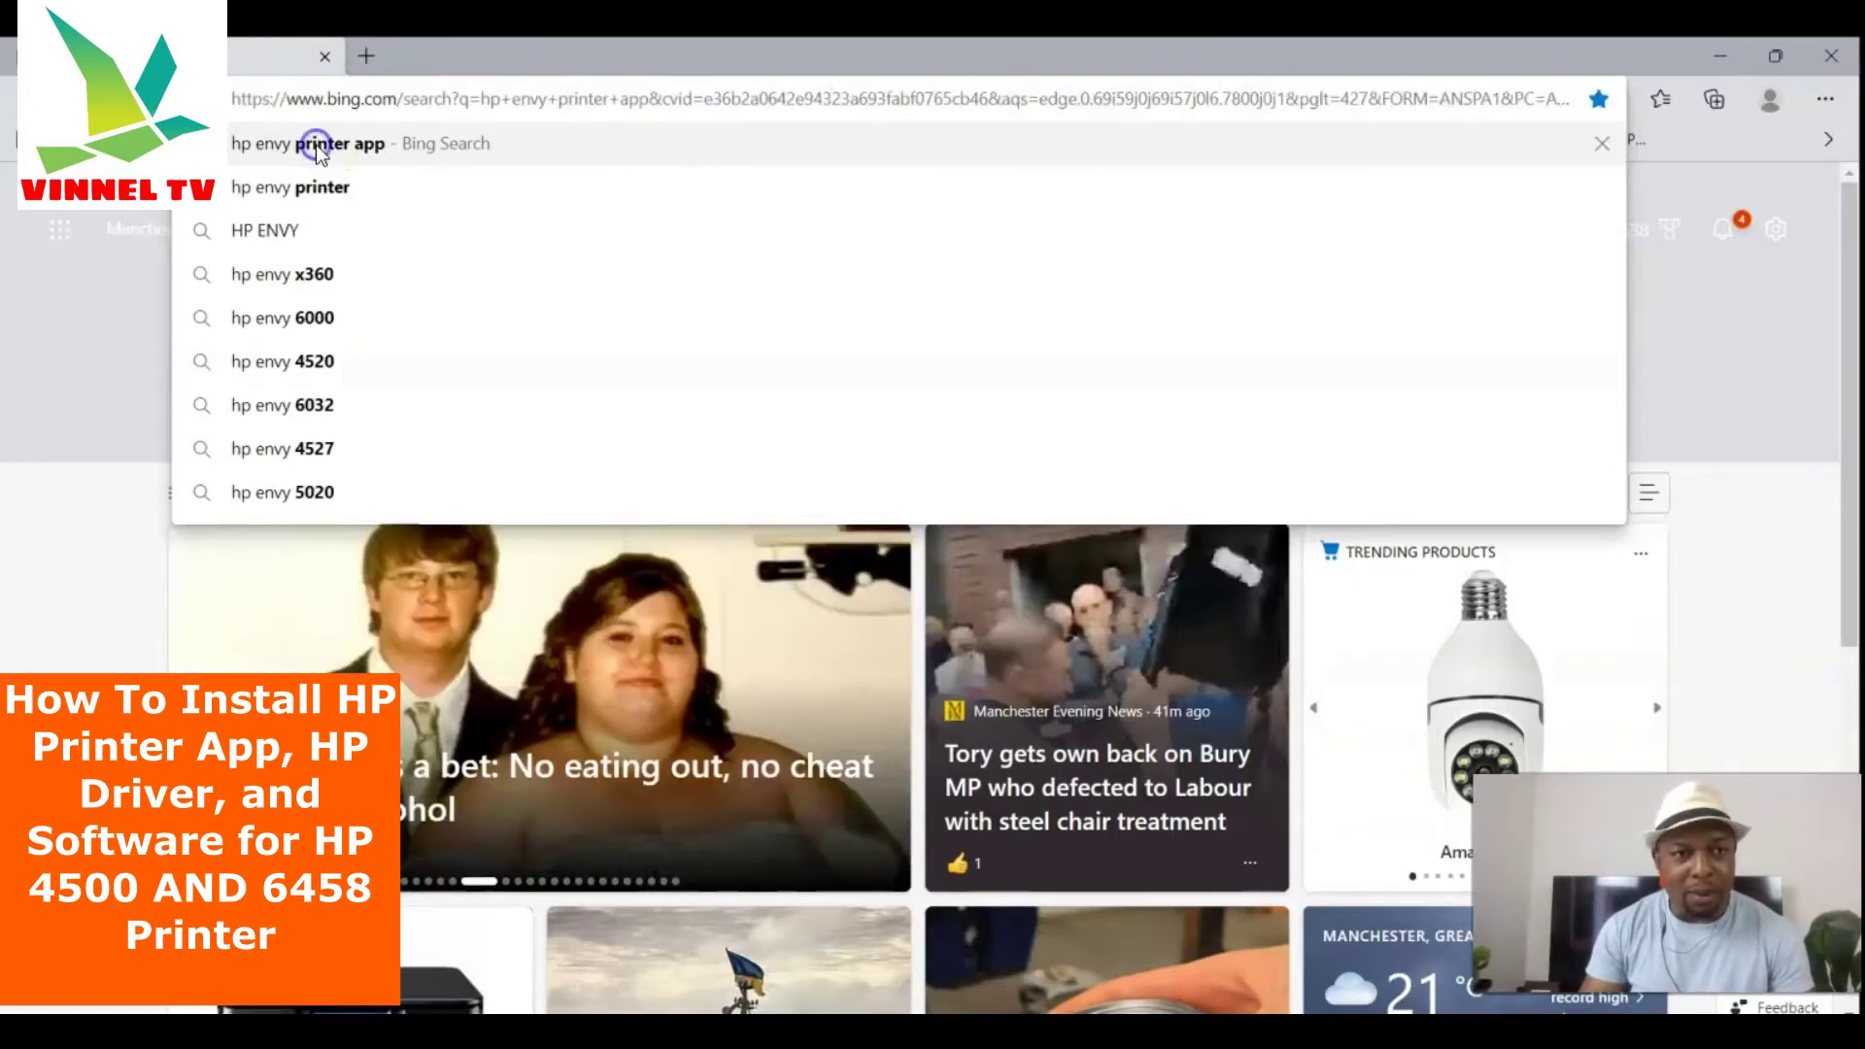
Step: Open the 'HP printer setup (HP Smart app) | HP® Customer Support' result from the Bing results
scroll(374, 495, down, 3)
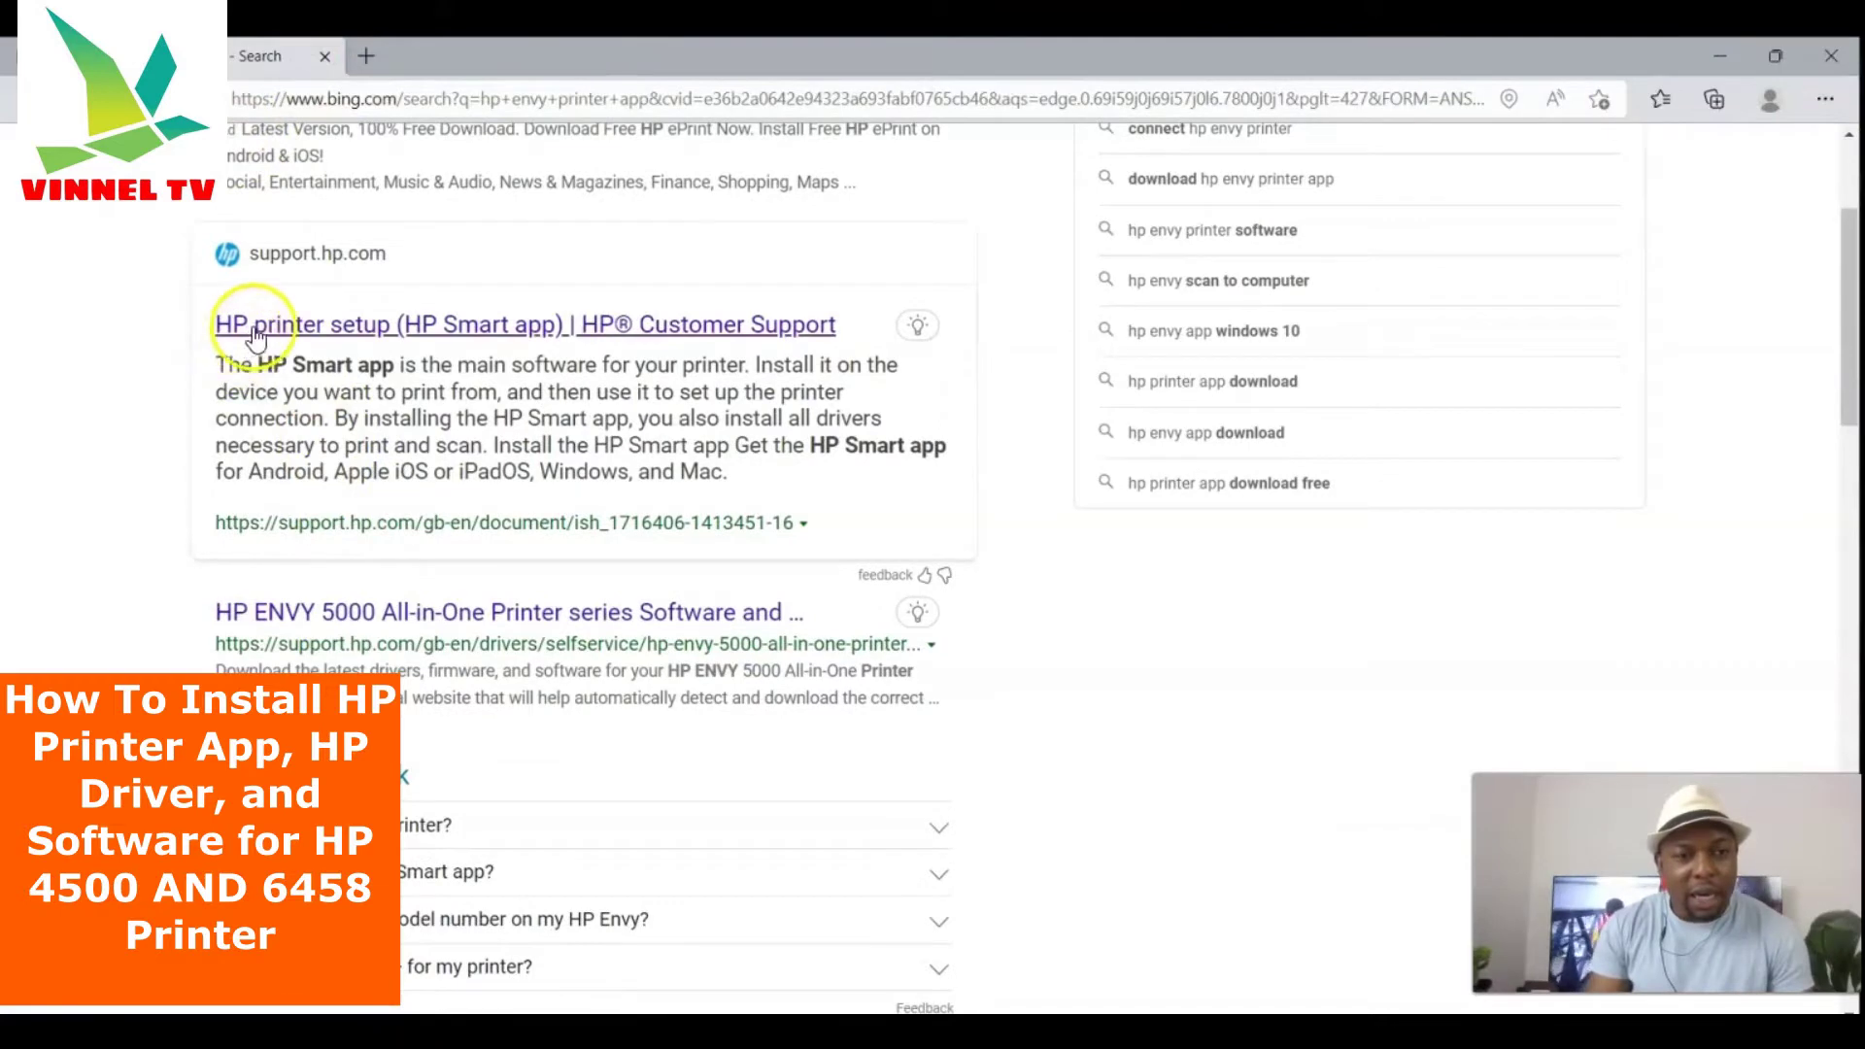
scroll(418, 394, down, 3)
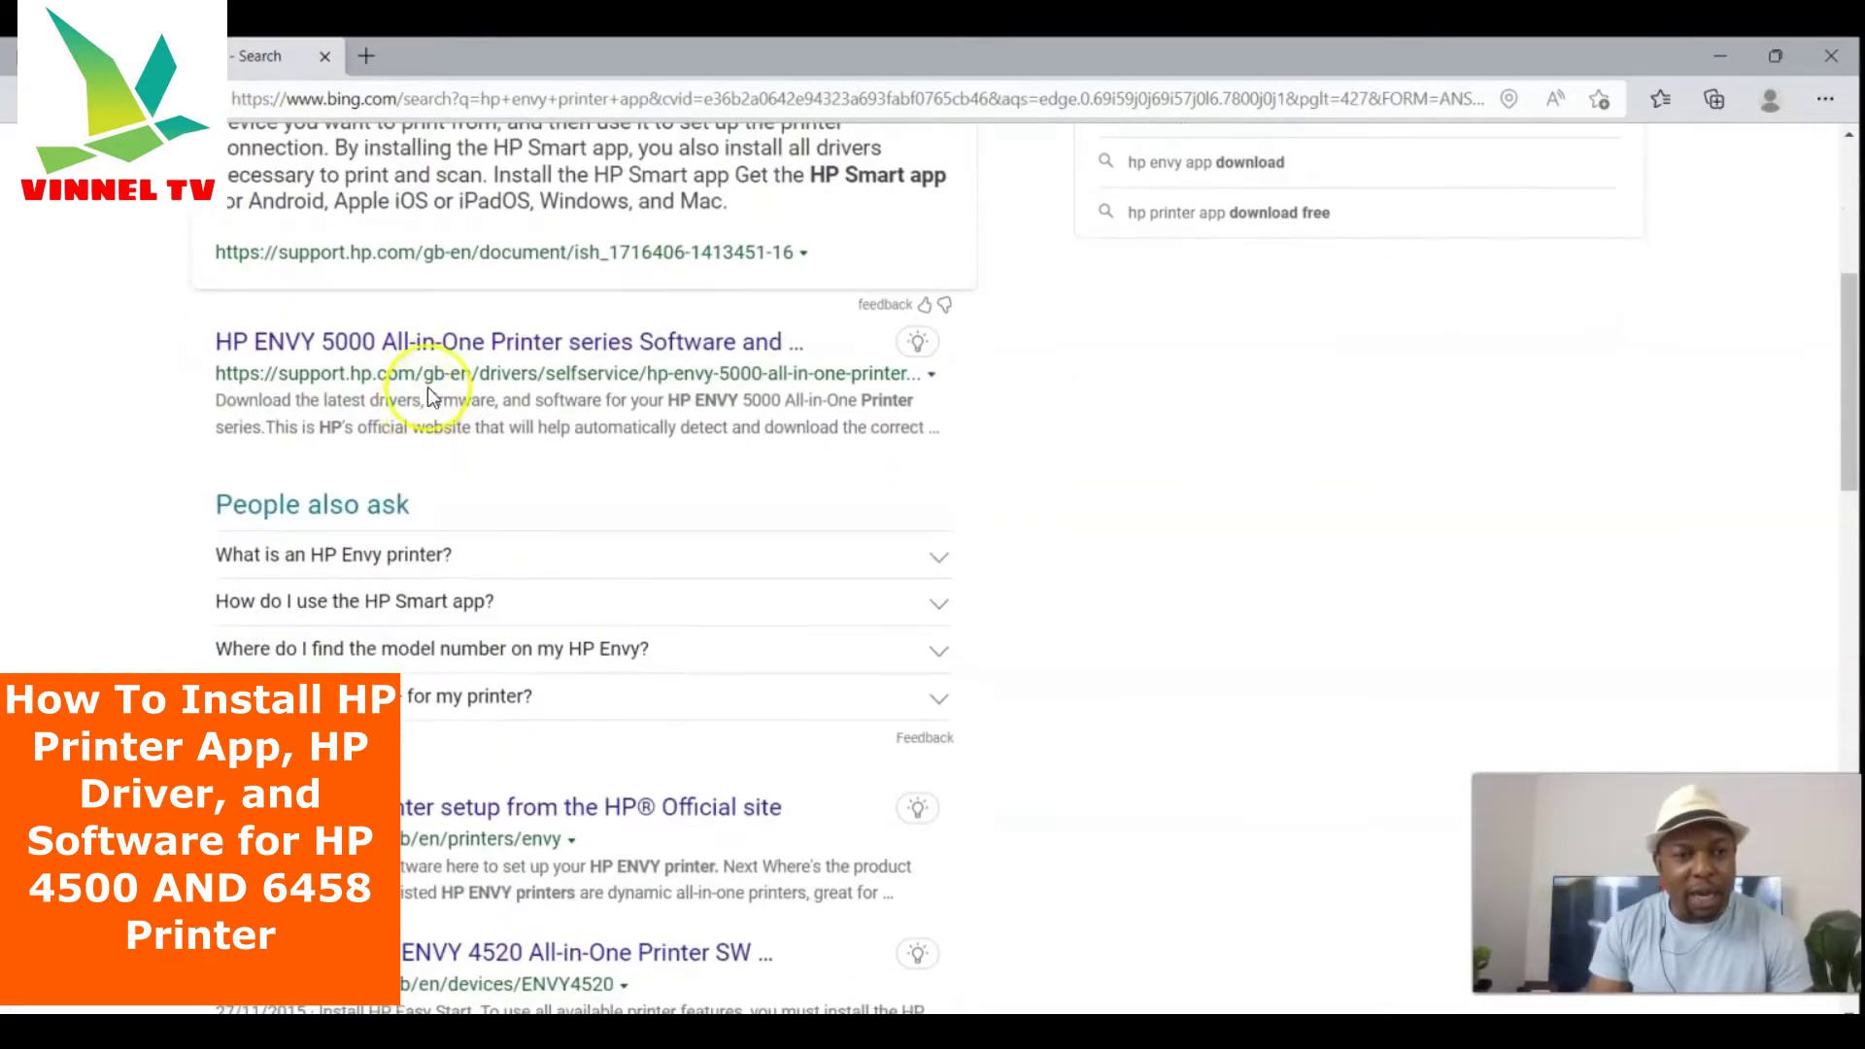
scroll(428, 386, up, 2)
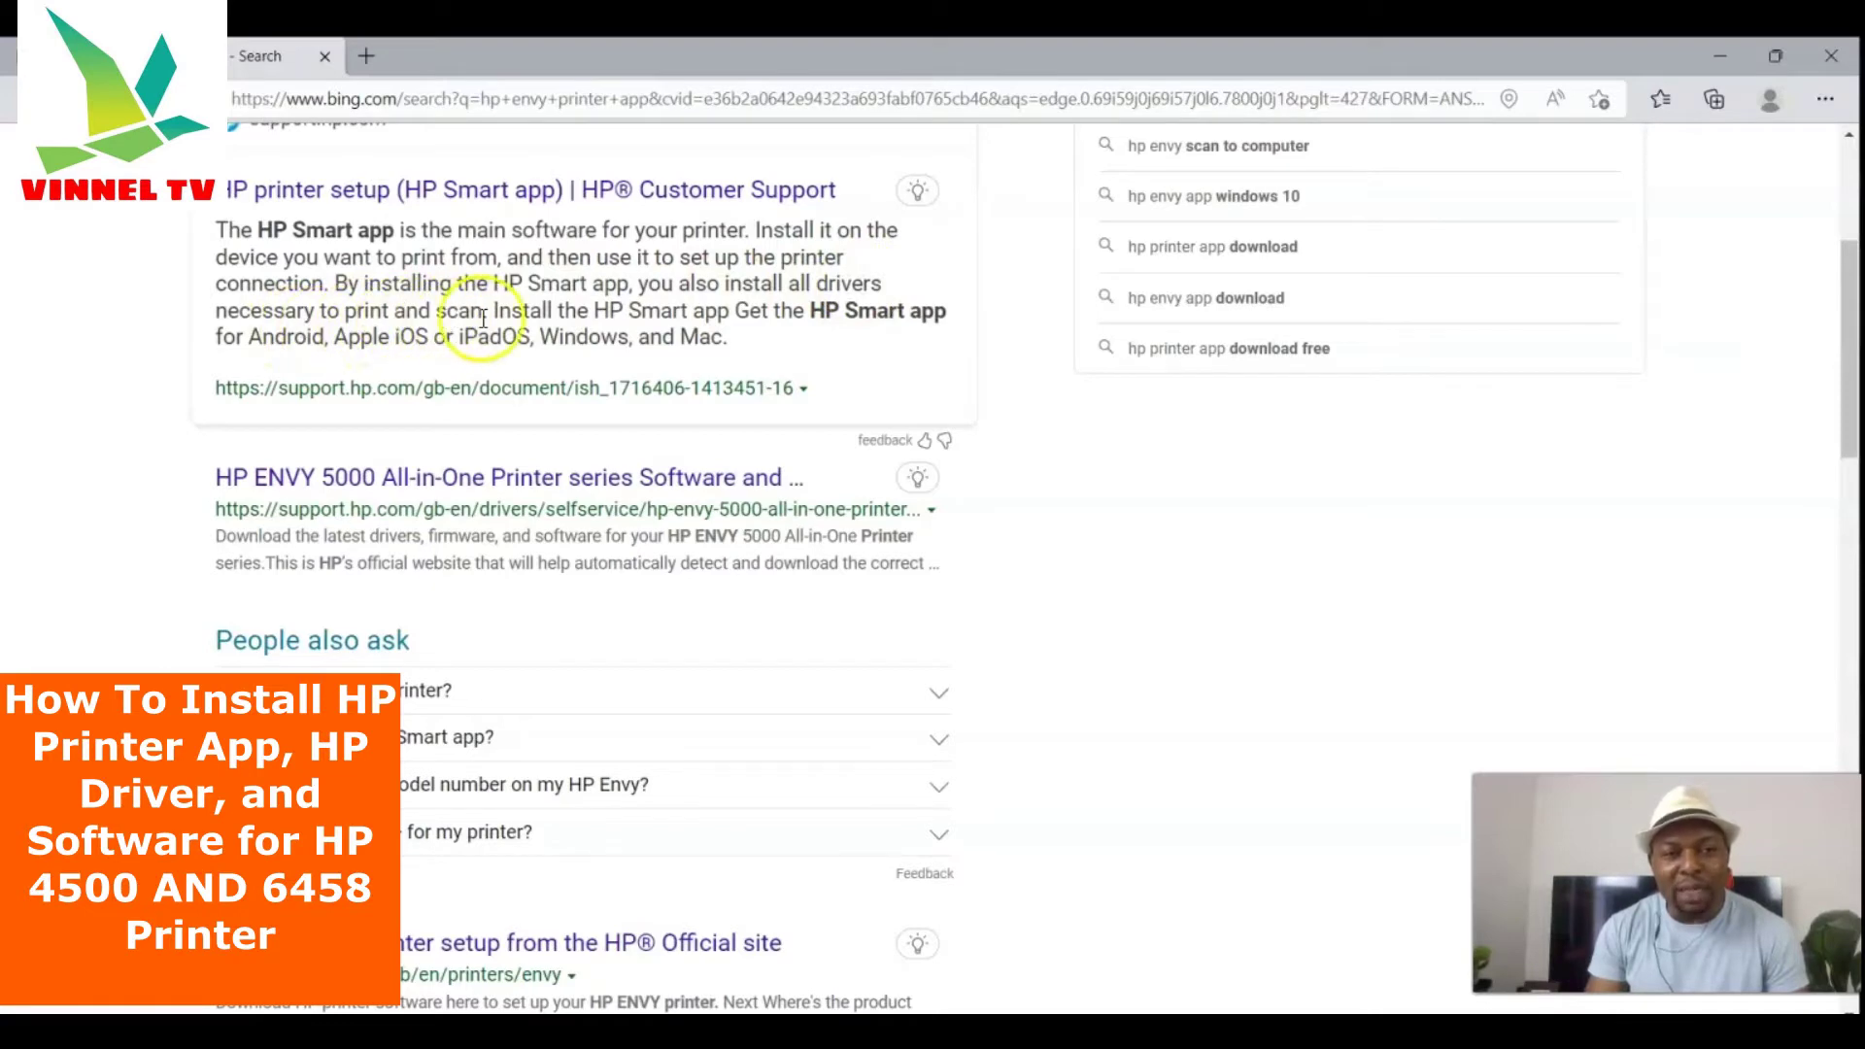
scroll(540, 370, up, 1)
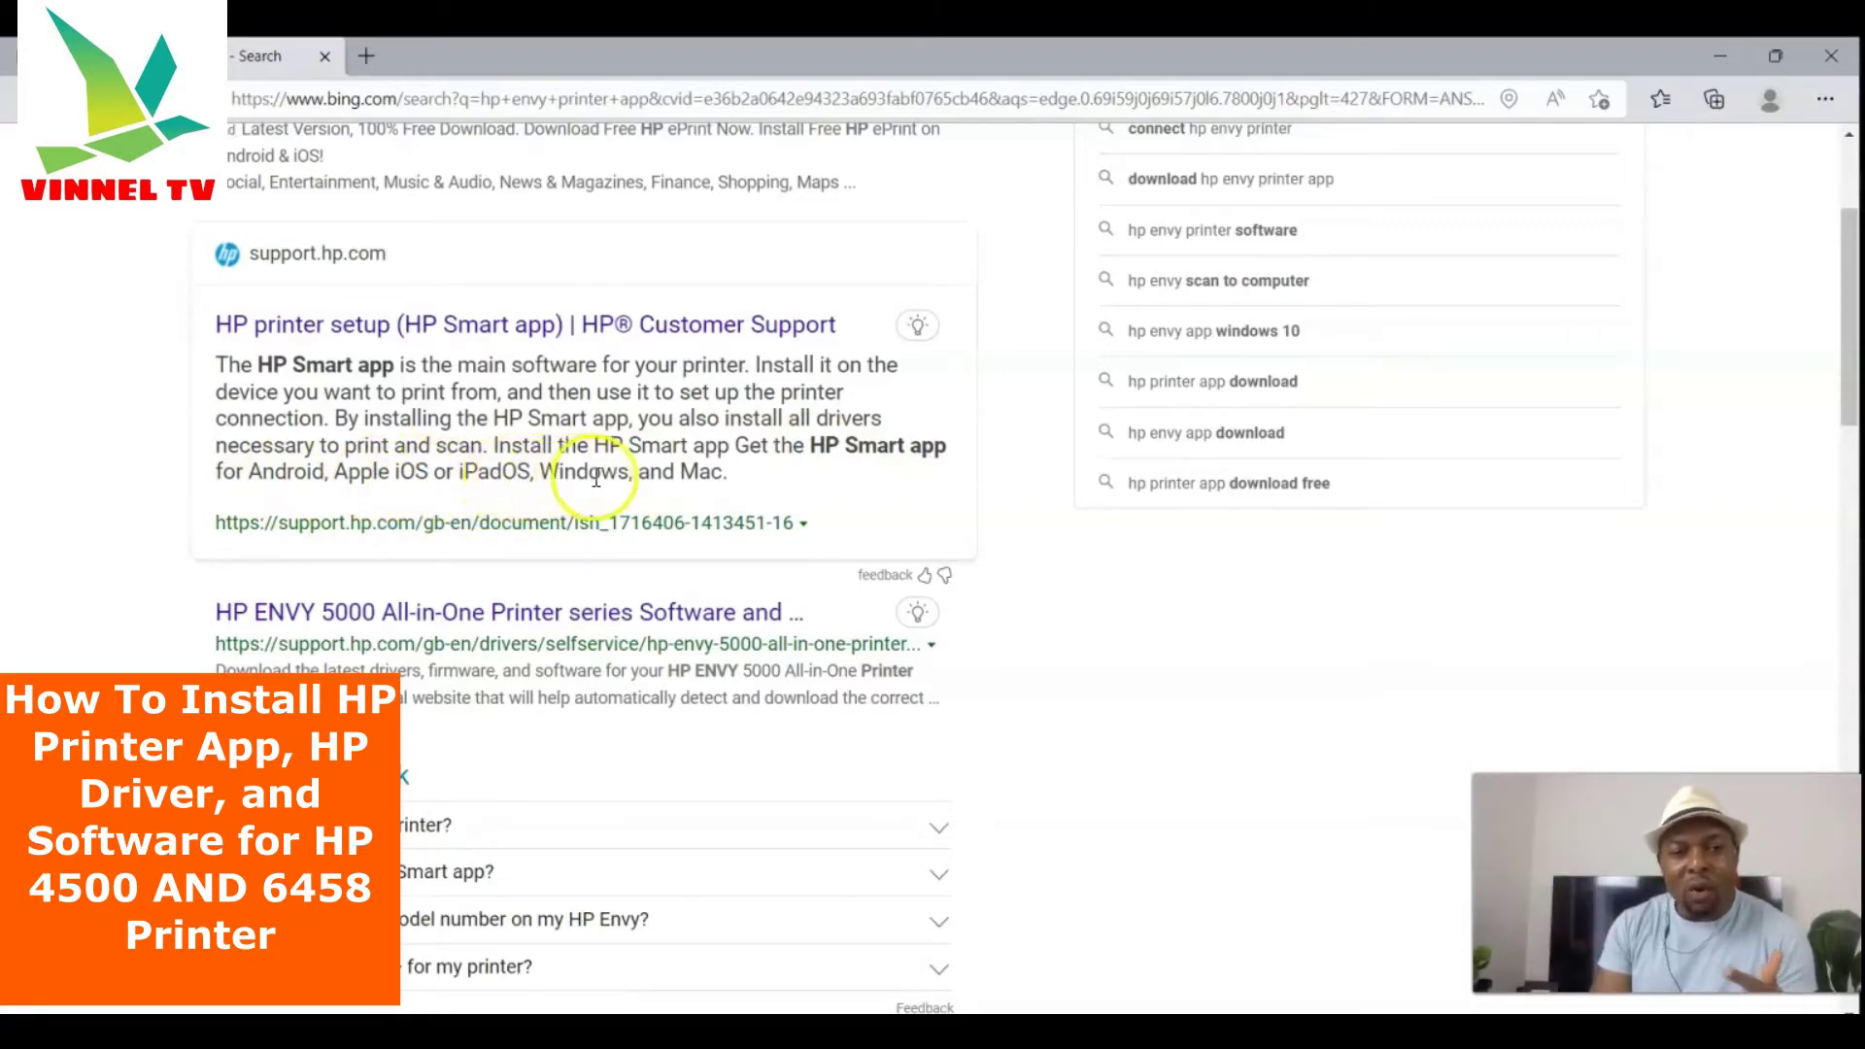
click(346, 326)
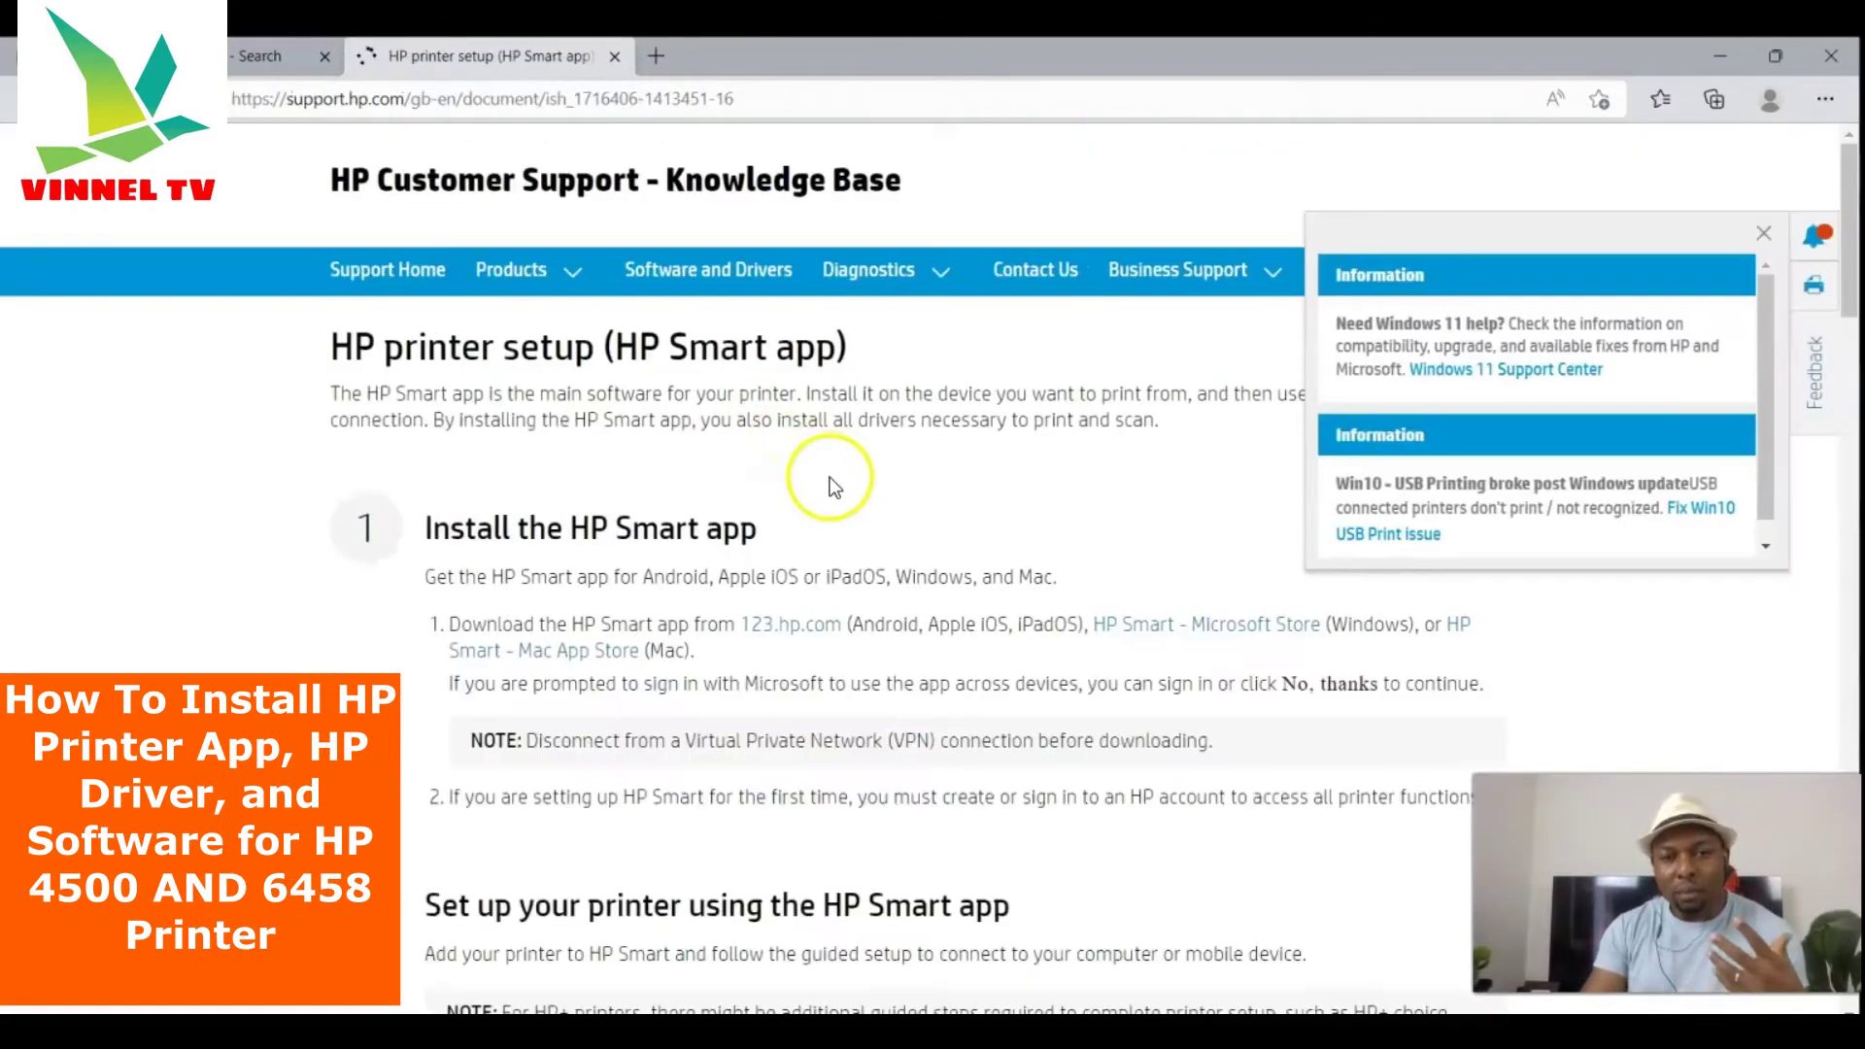
Step: Close the Information pop-up and read step 1, Install the HP Smart app, and its download sources
click(1764, 234)
scroll(1056, 597, down, 1)
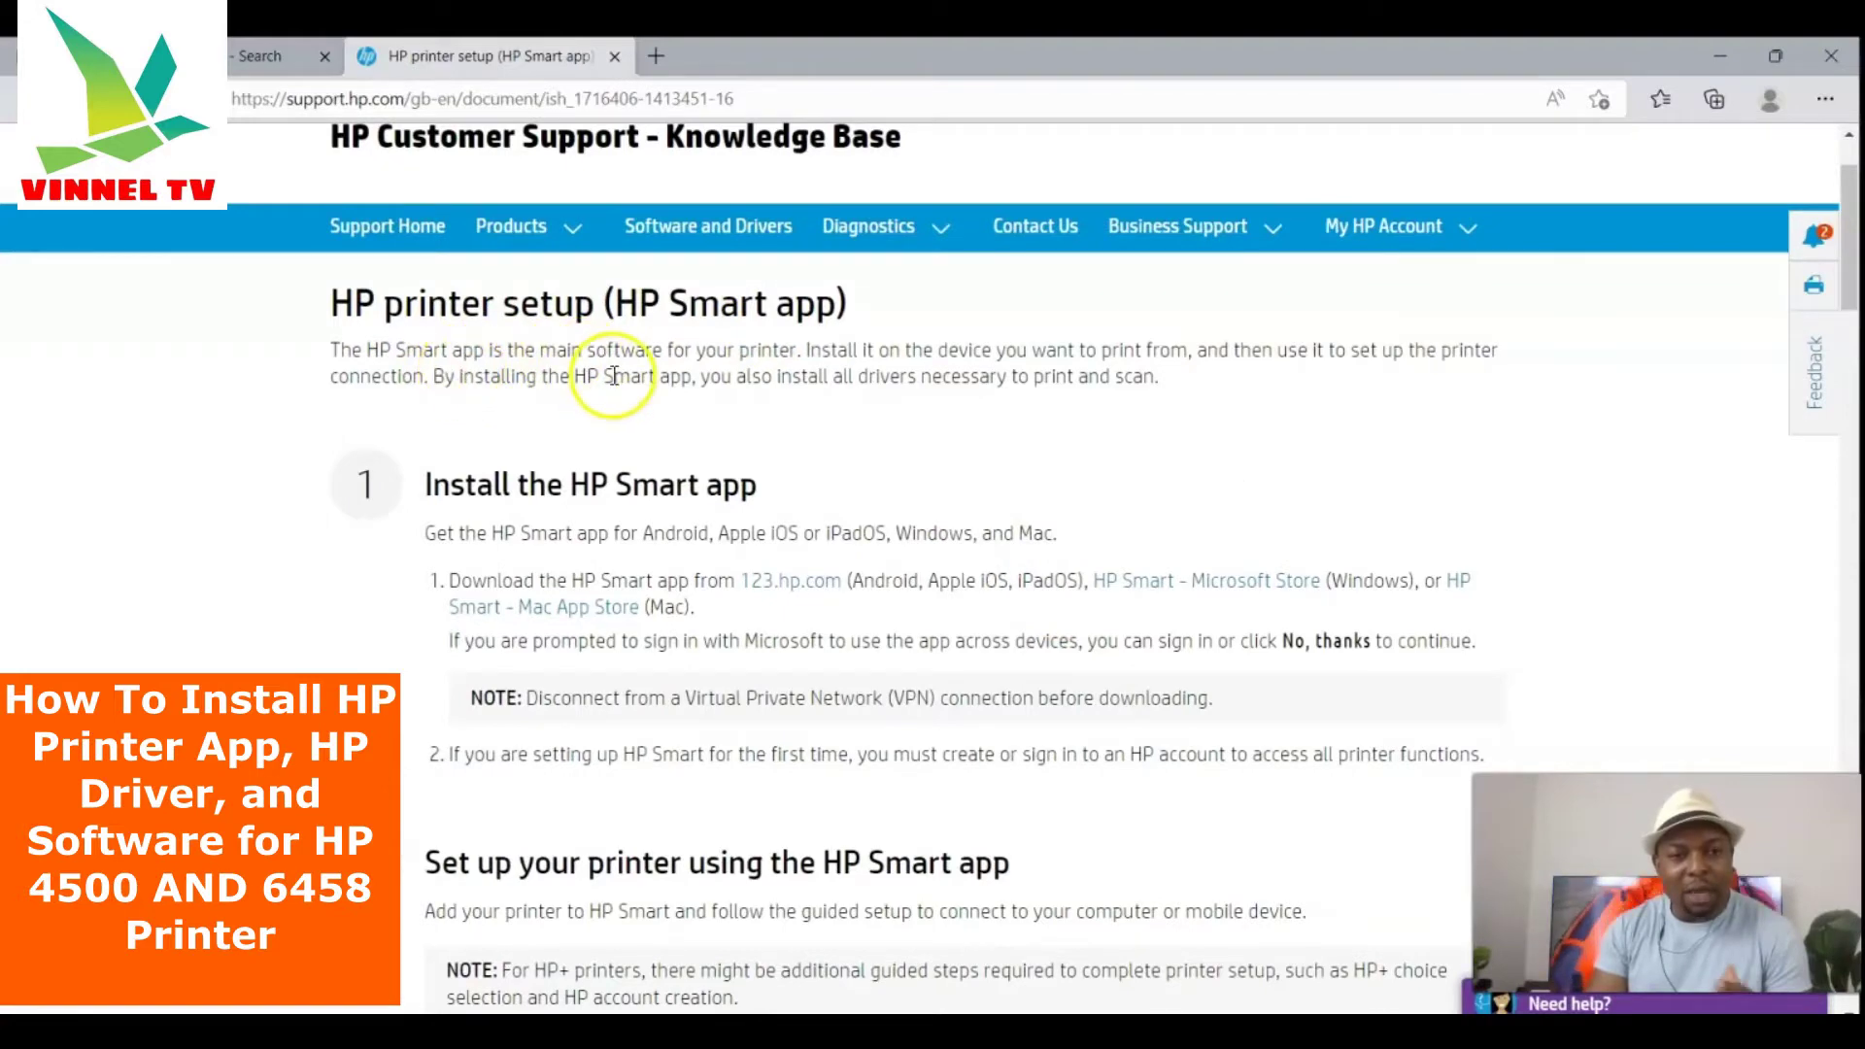
scroll(656, 383, down, 1)
scroll(679, 418, down, 1)
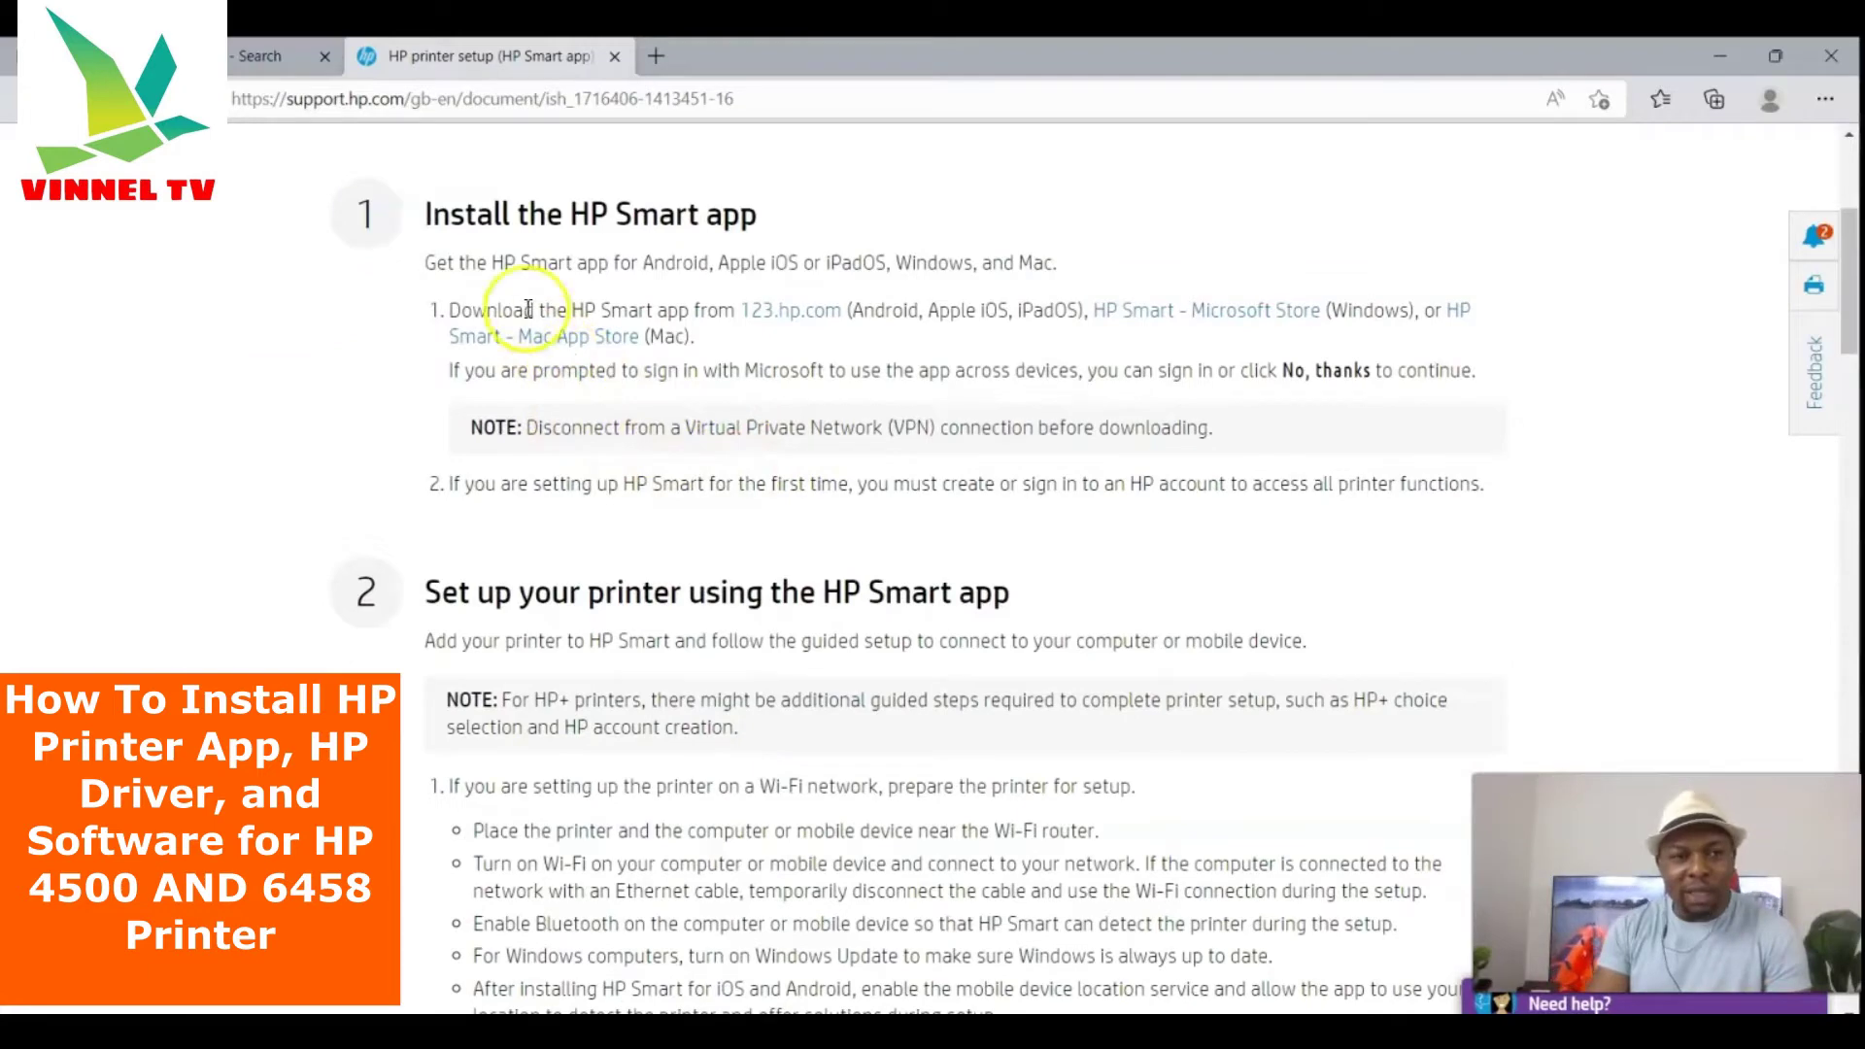
scroll(435, 388, down, 1)
scroll(433, 389, up, 2)
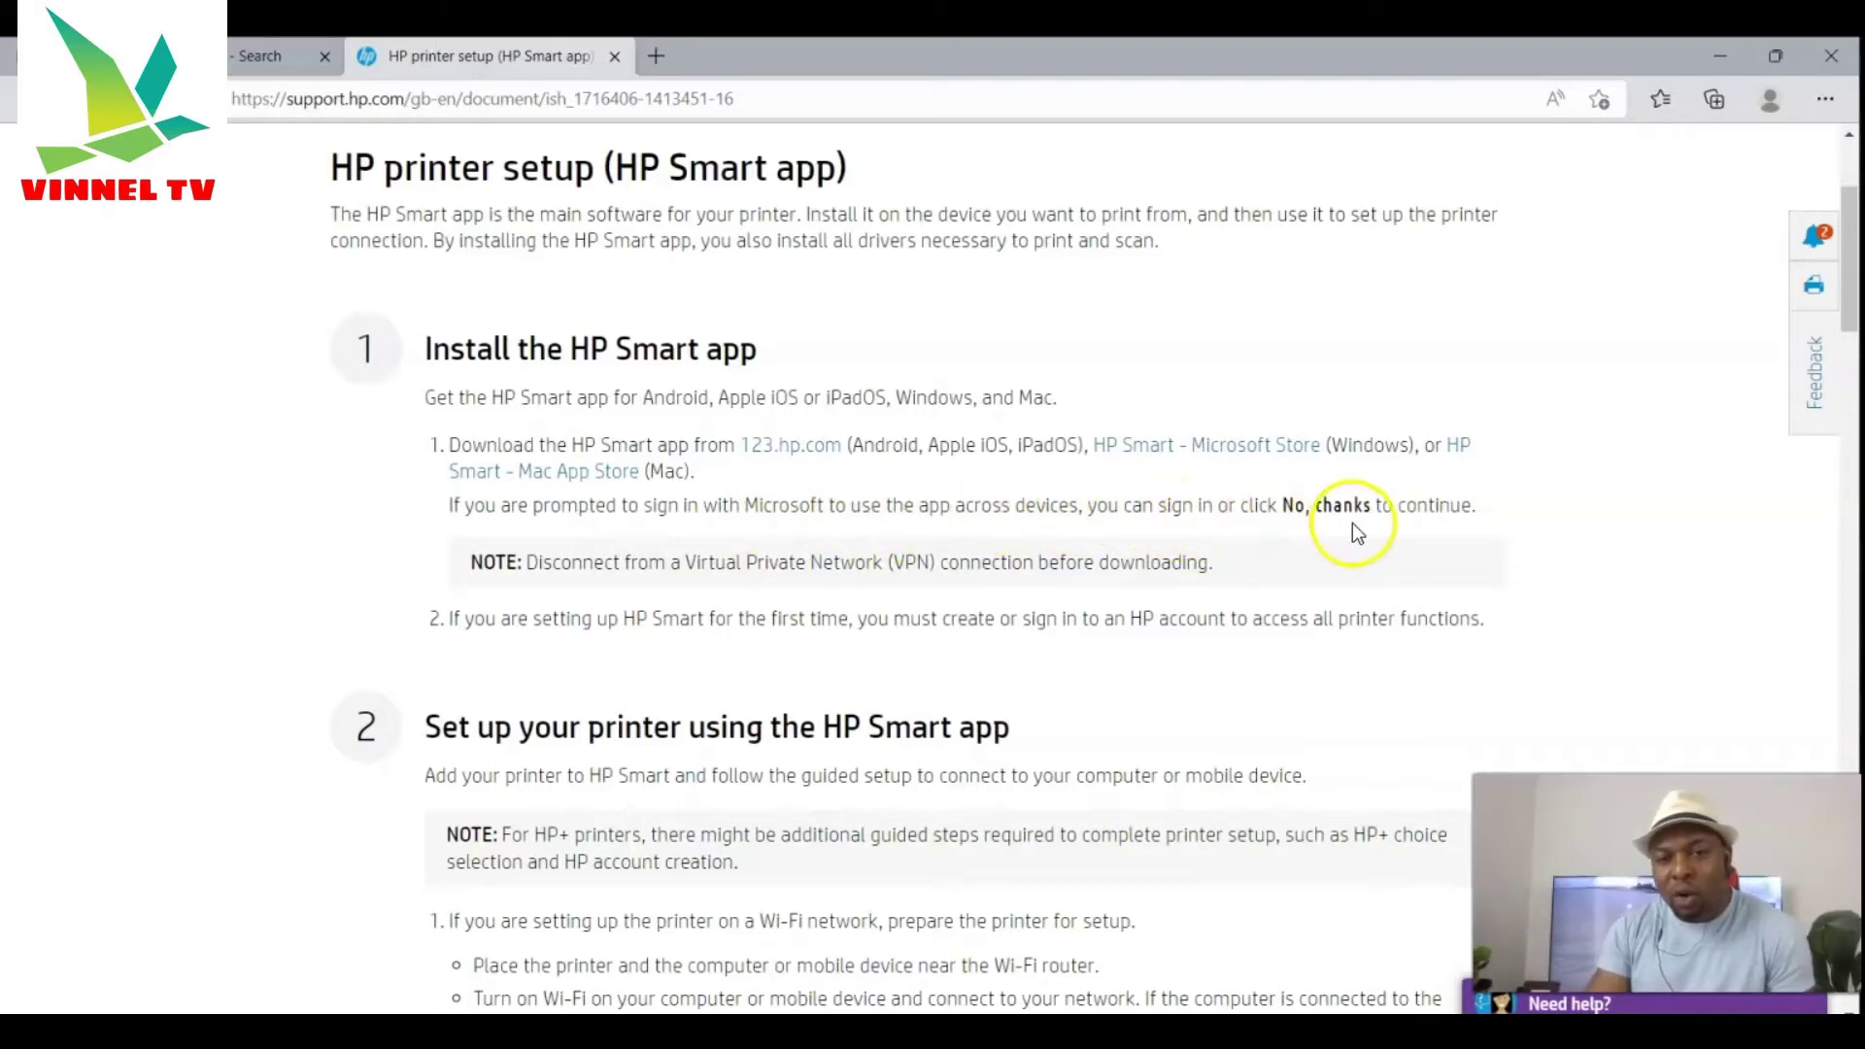
scroll(1430, 536, down, 1)
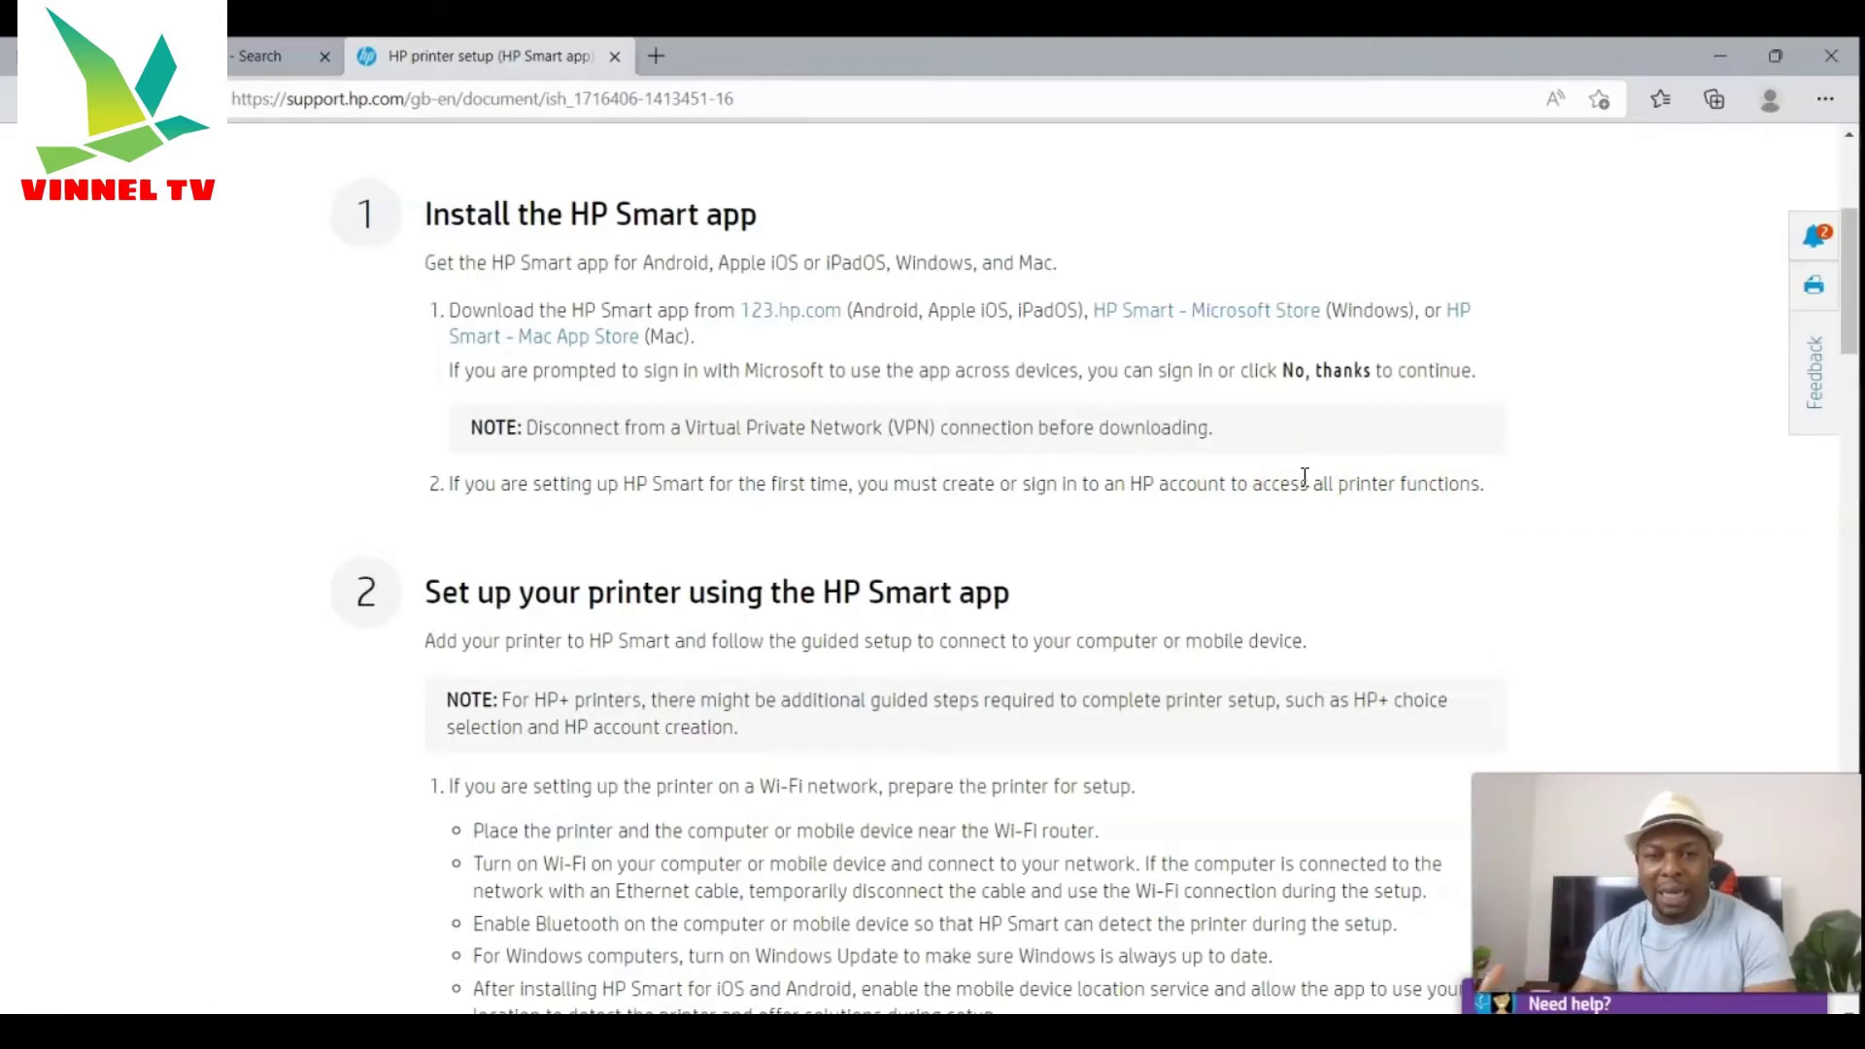
Step: Scroll through step 2's printer setup instructions down to section 3, Make your HP printer more secure
scroll(1302, 437, down, 3)
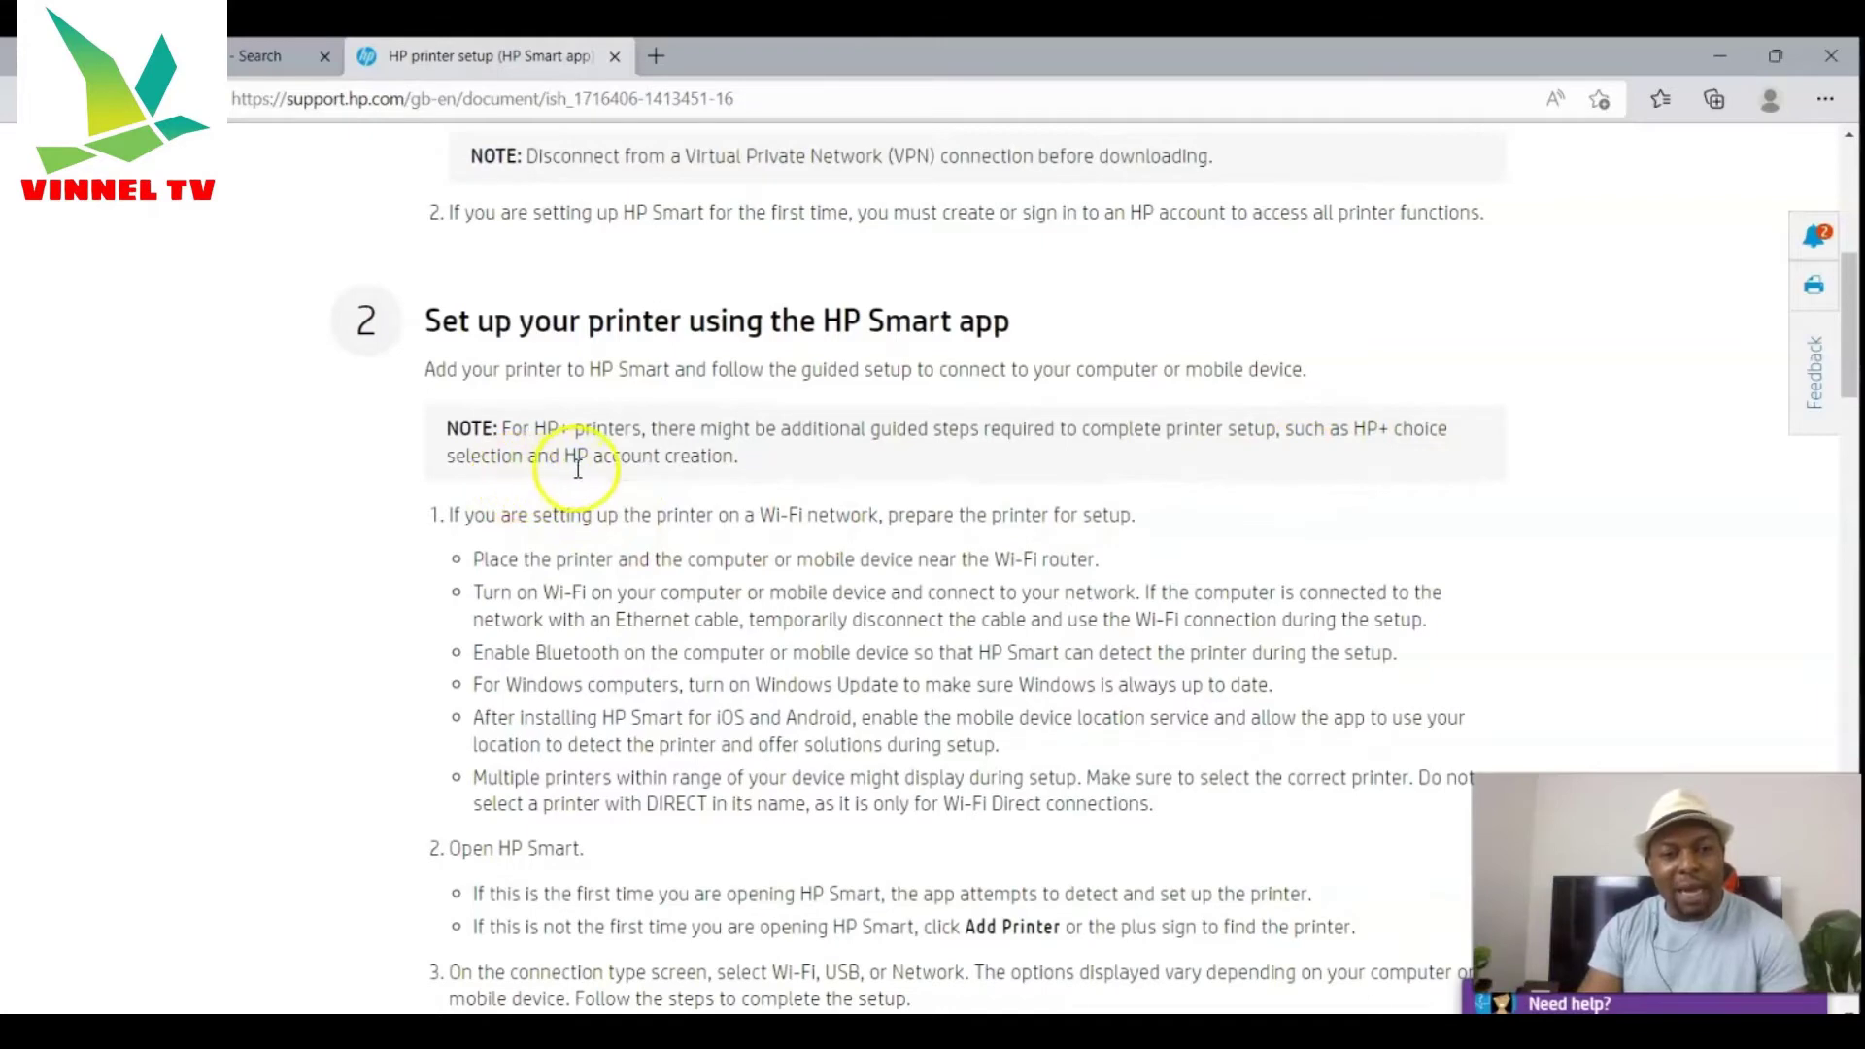
scroll(754, 468, down, 2)
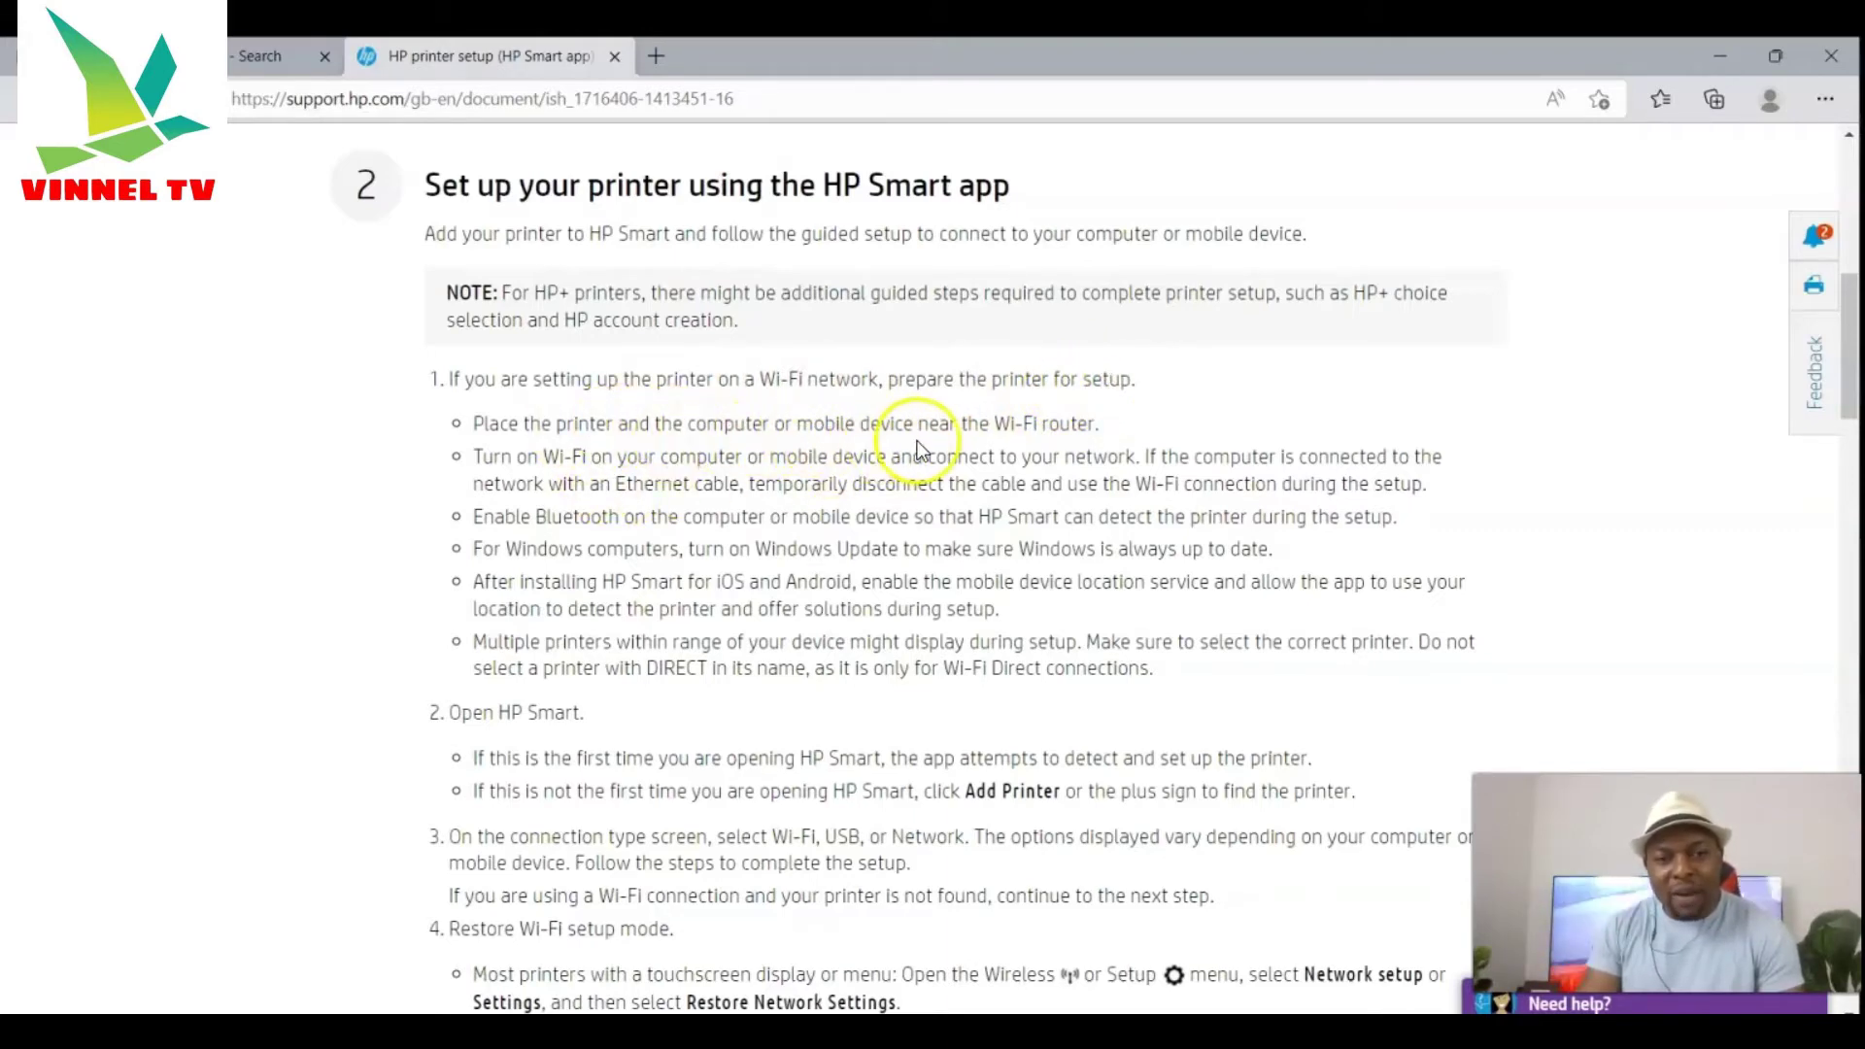
scroll(1033, 470, down, 1)
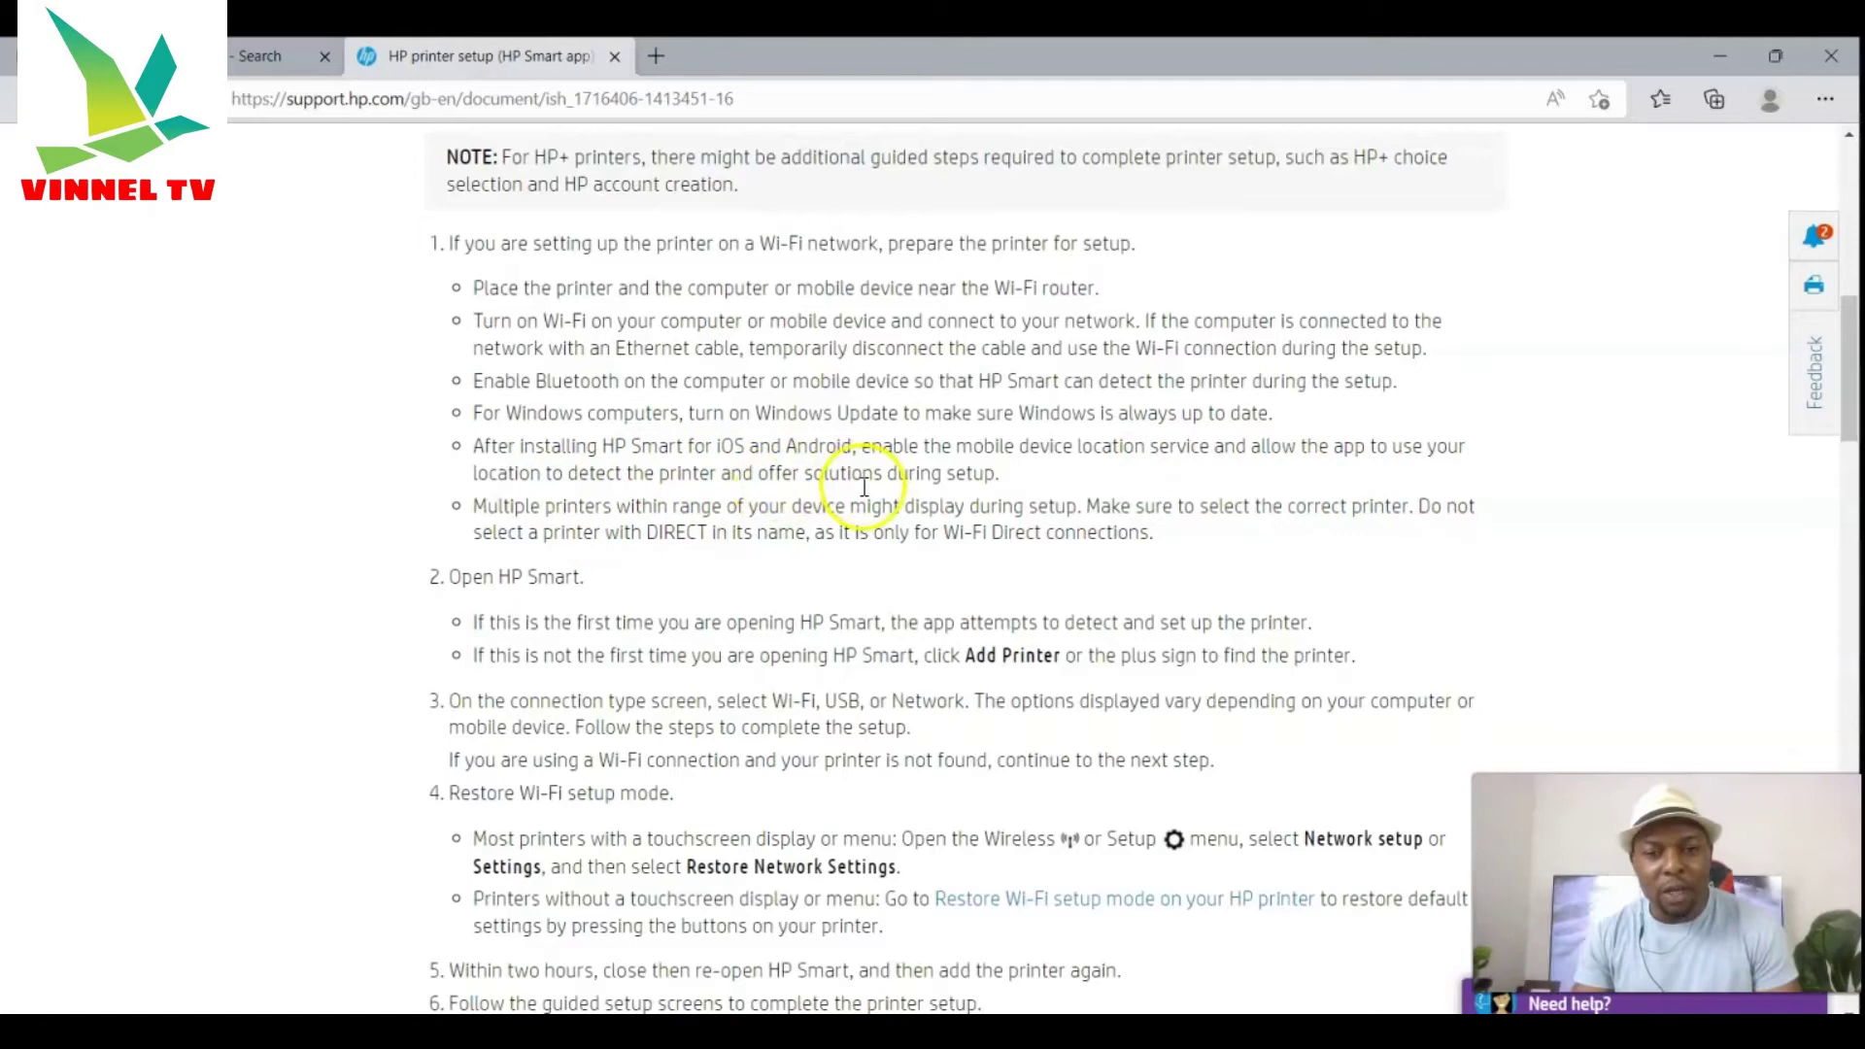
scroll(1006, 481, down, 1)
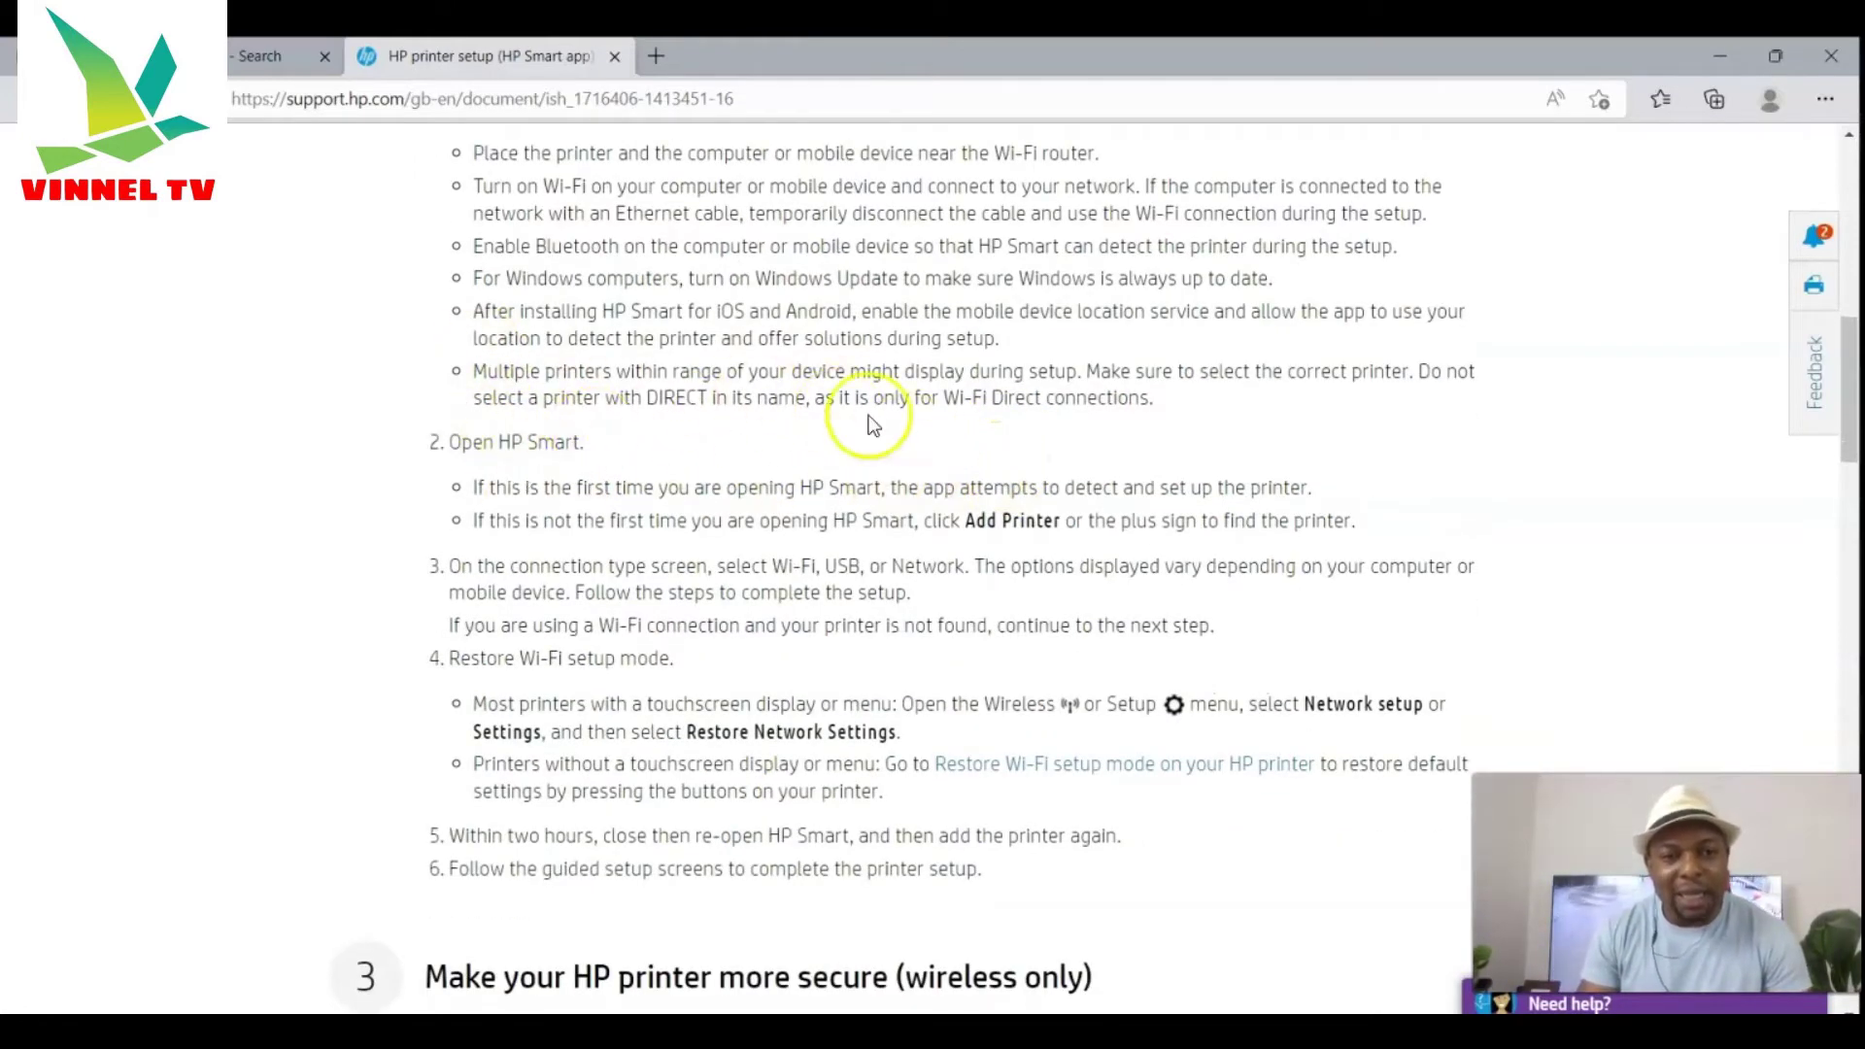
scroll(579, 428, down, 3)
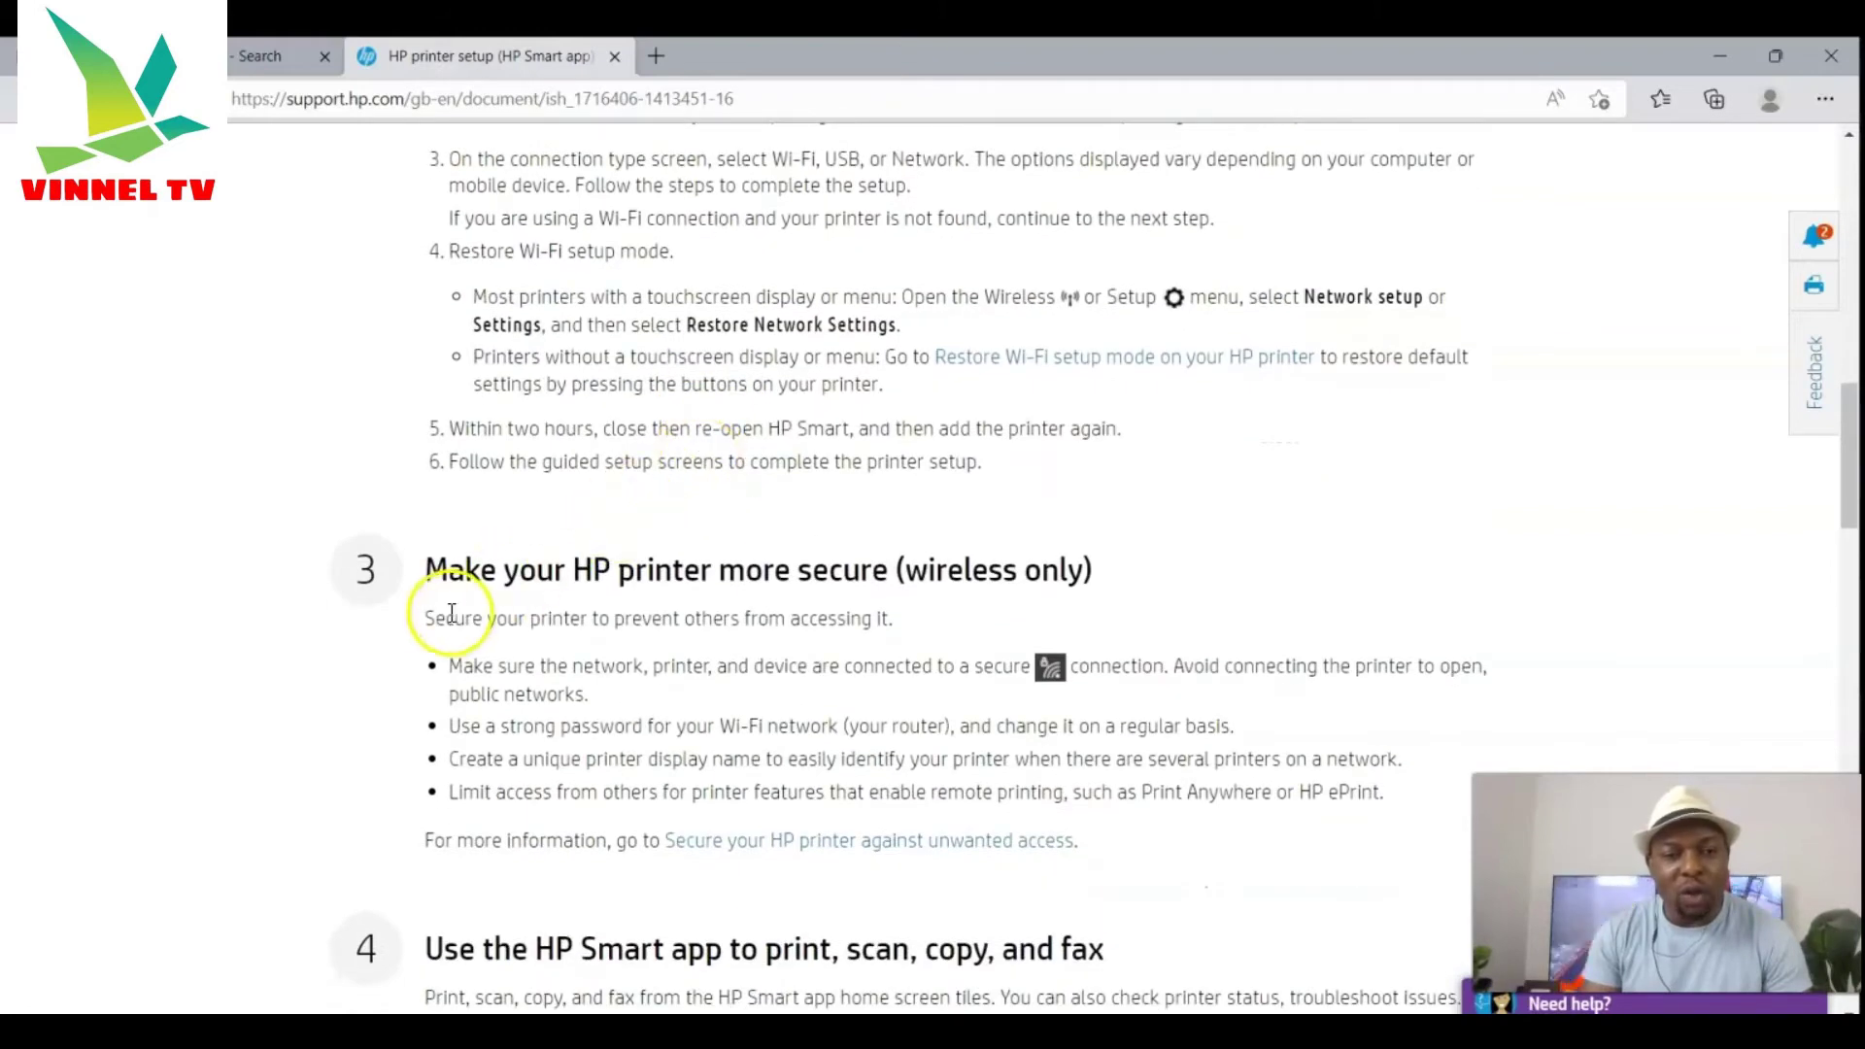
Step: Scroll the article so step 1, Install the HP Smart app, and the 123.hp.com link are in view
scroll(393, 595, down, 1)
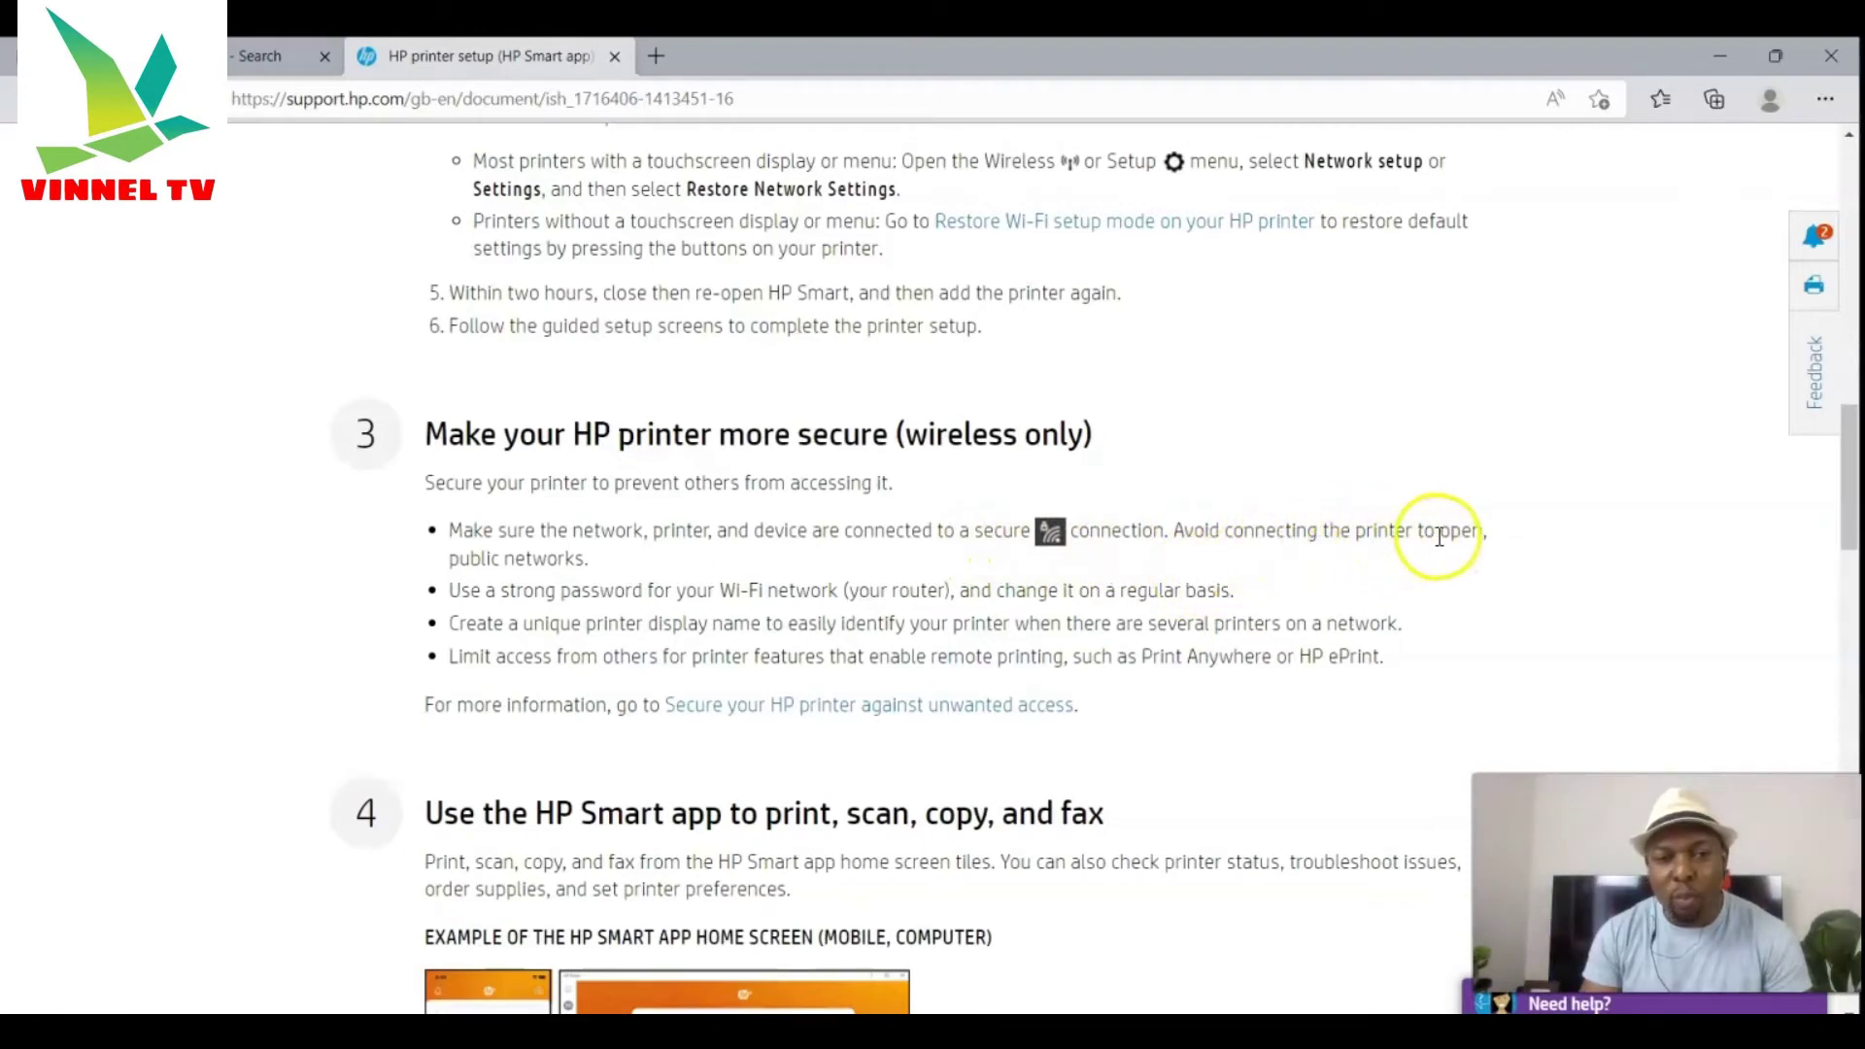
scroll(565, 569, down, 1)
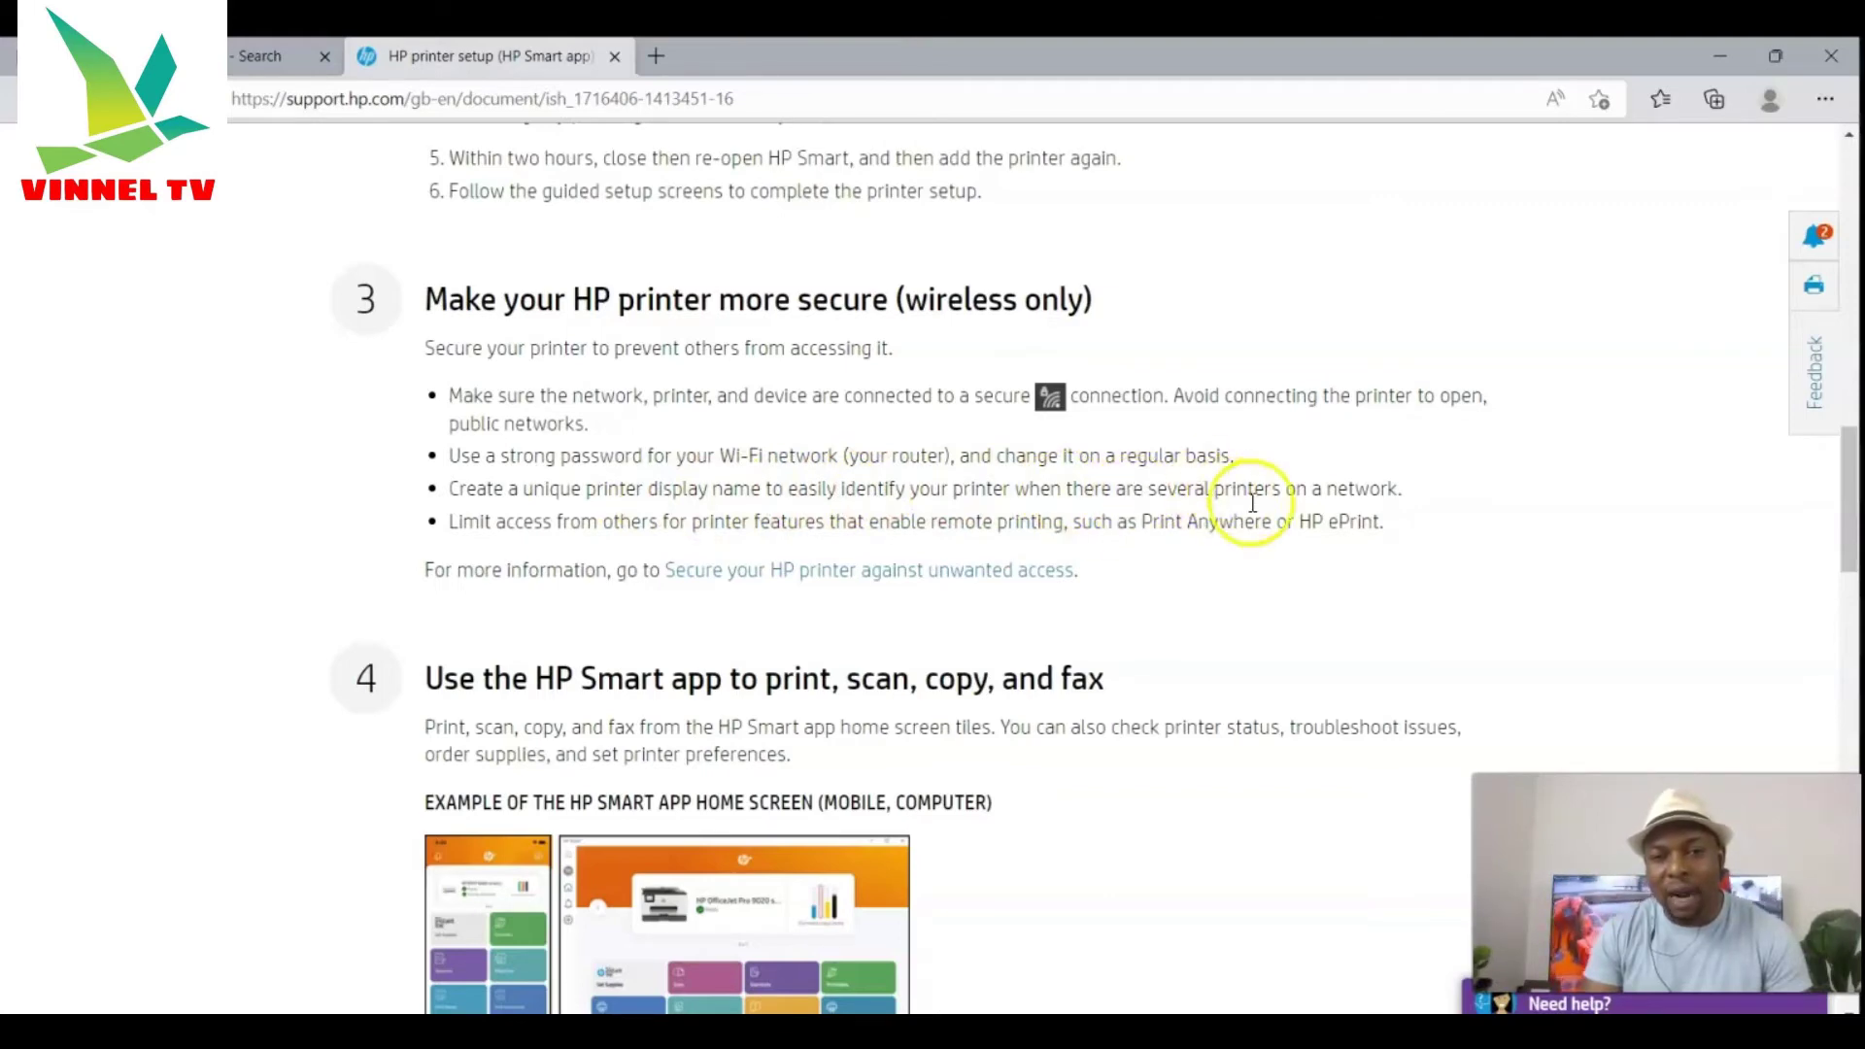
scroll(1194, 620, down, 2)
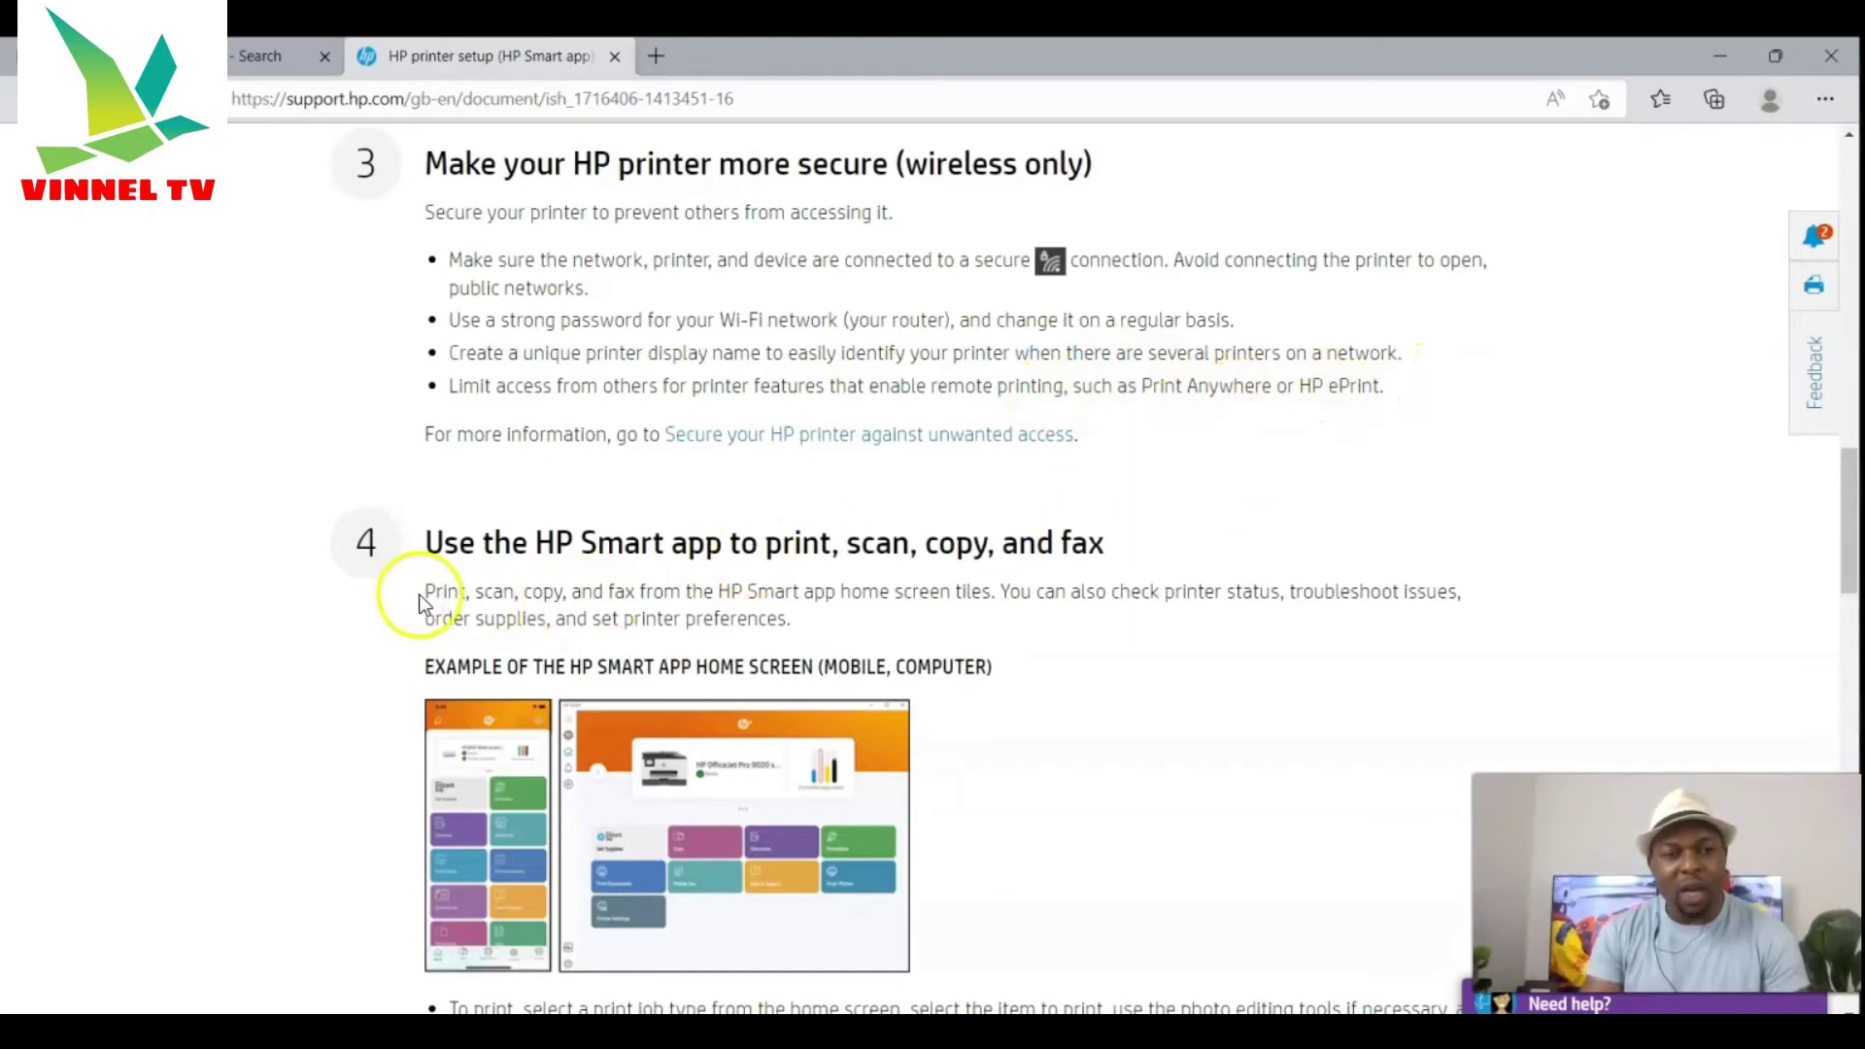
scroll(370, 553, down, 3)
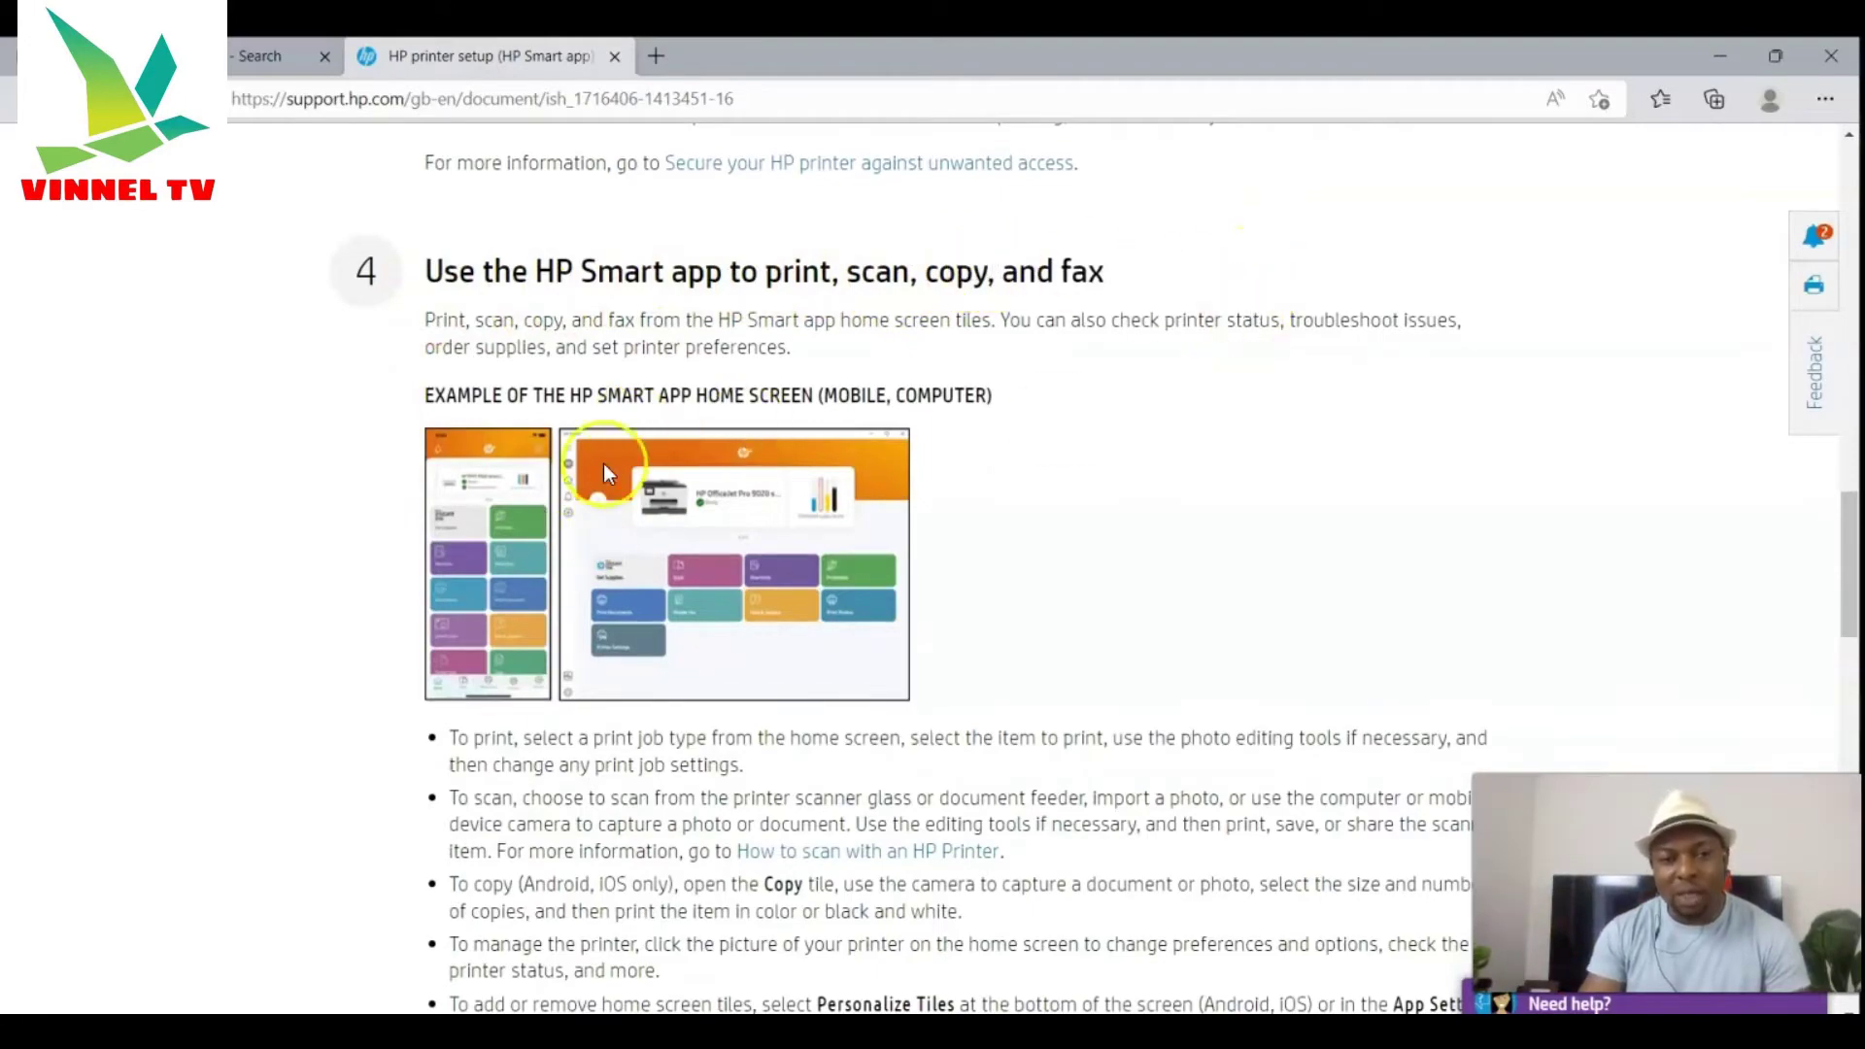
scroll(491, 476, down, 8)
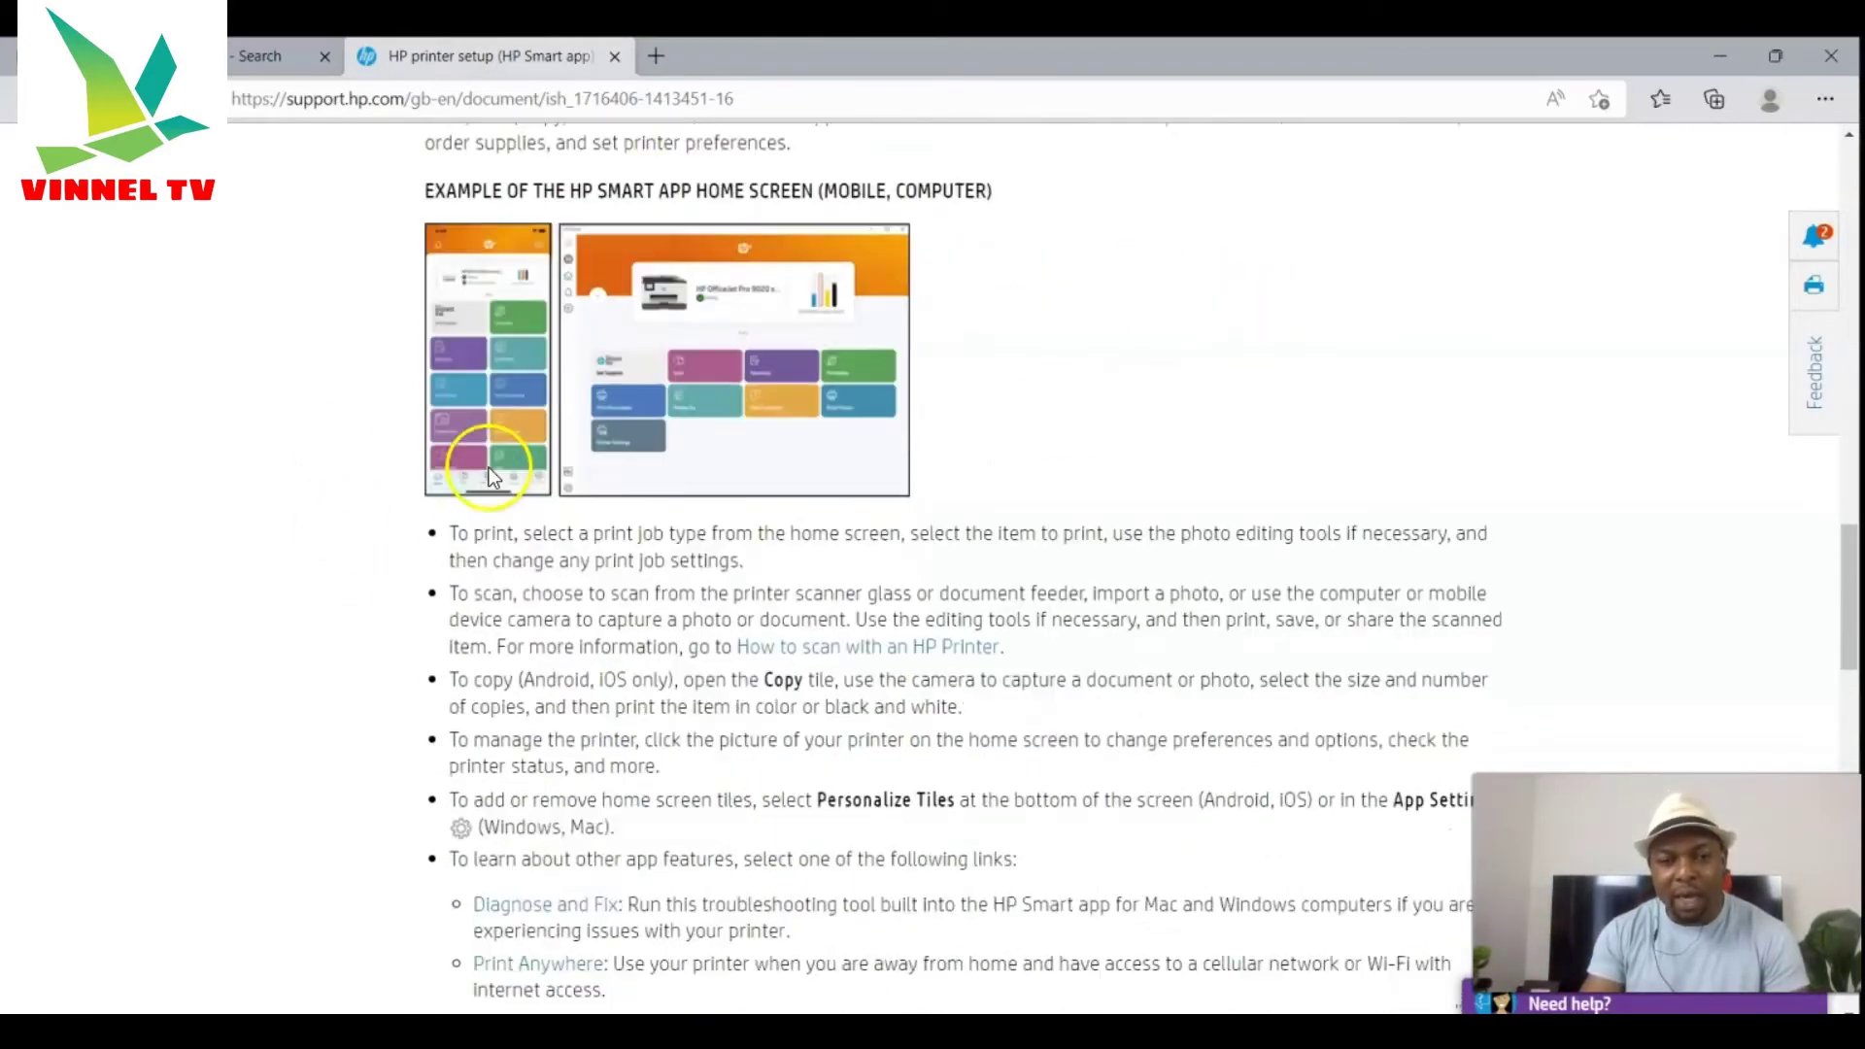
scroll(491, 483, down, 3)
scroll(487, 482, up, 4)
scroll(389, 442, down, 3)
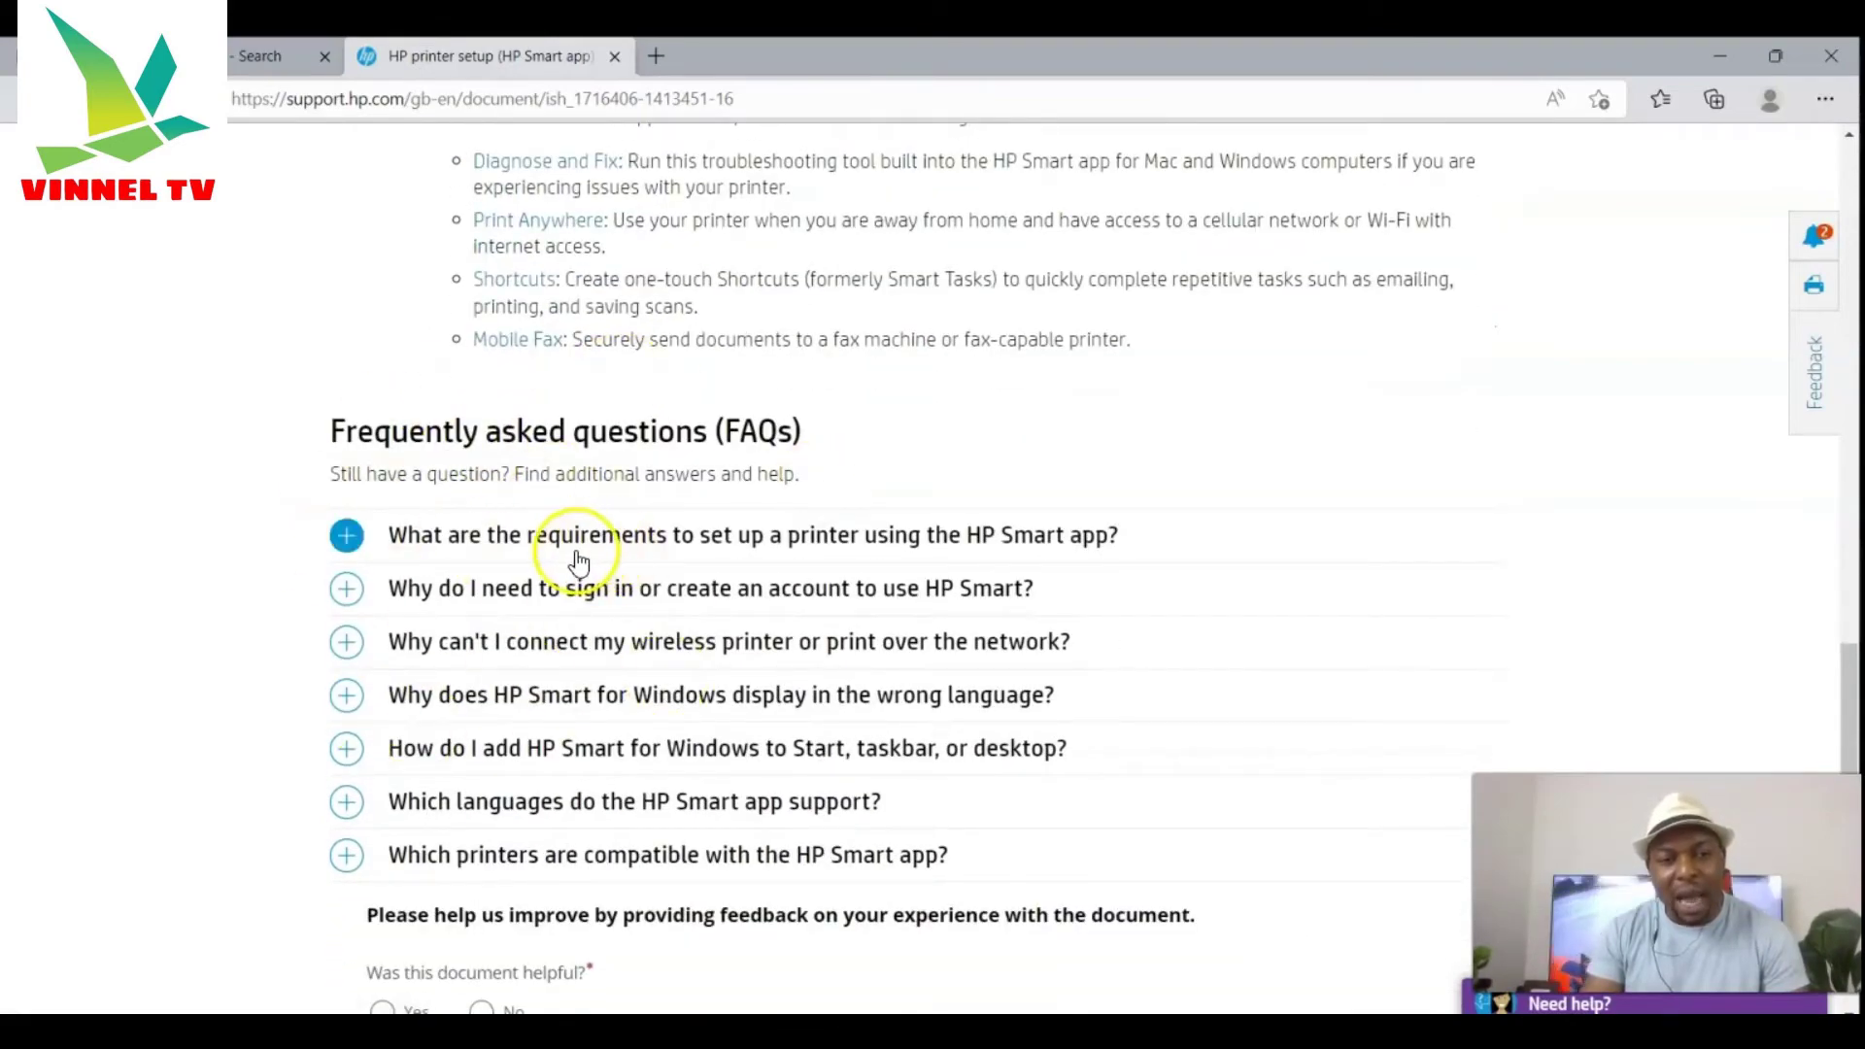
scroll(583, 550, up, 9)
scroll(582, 550, up, 20)
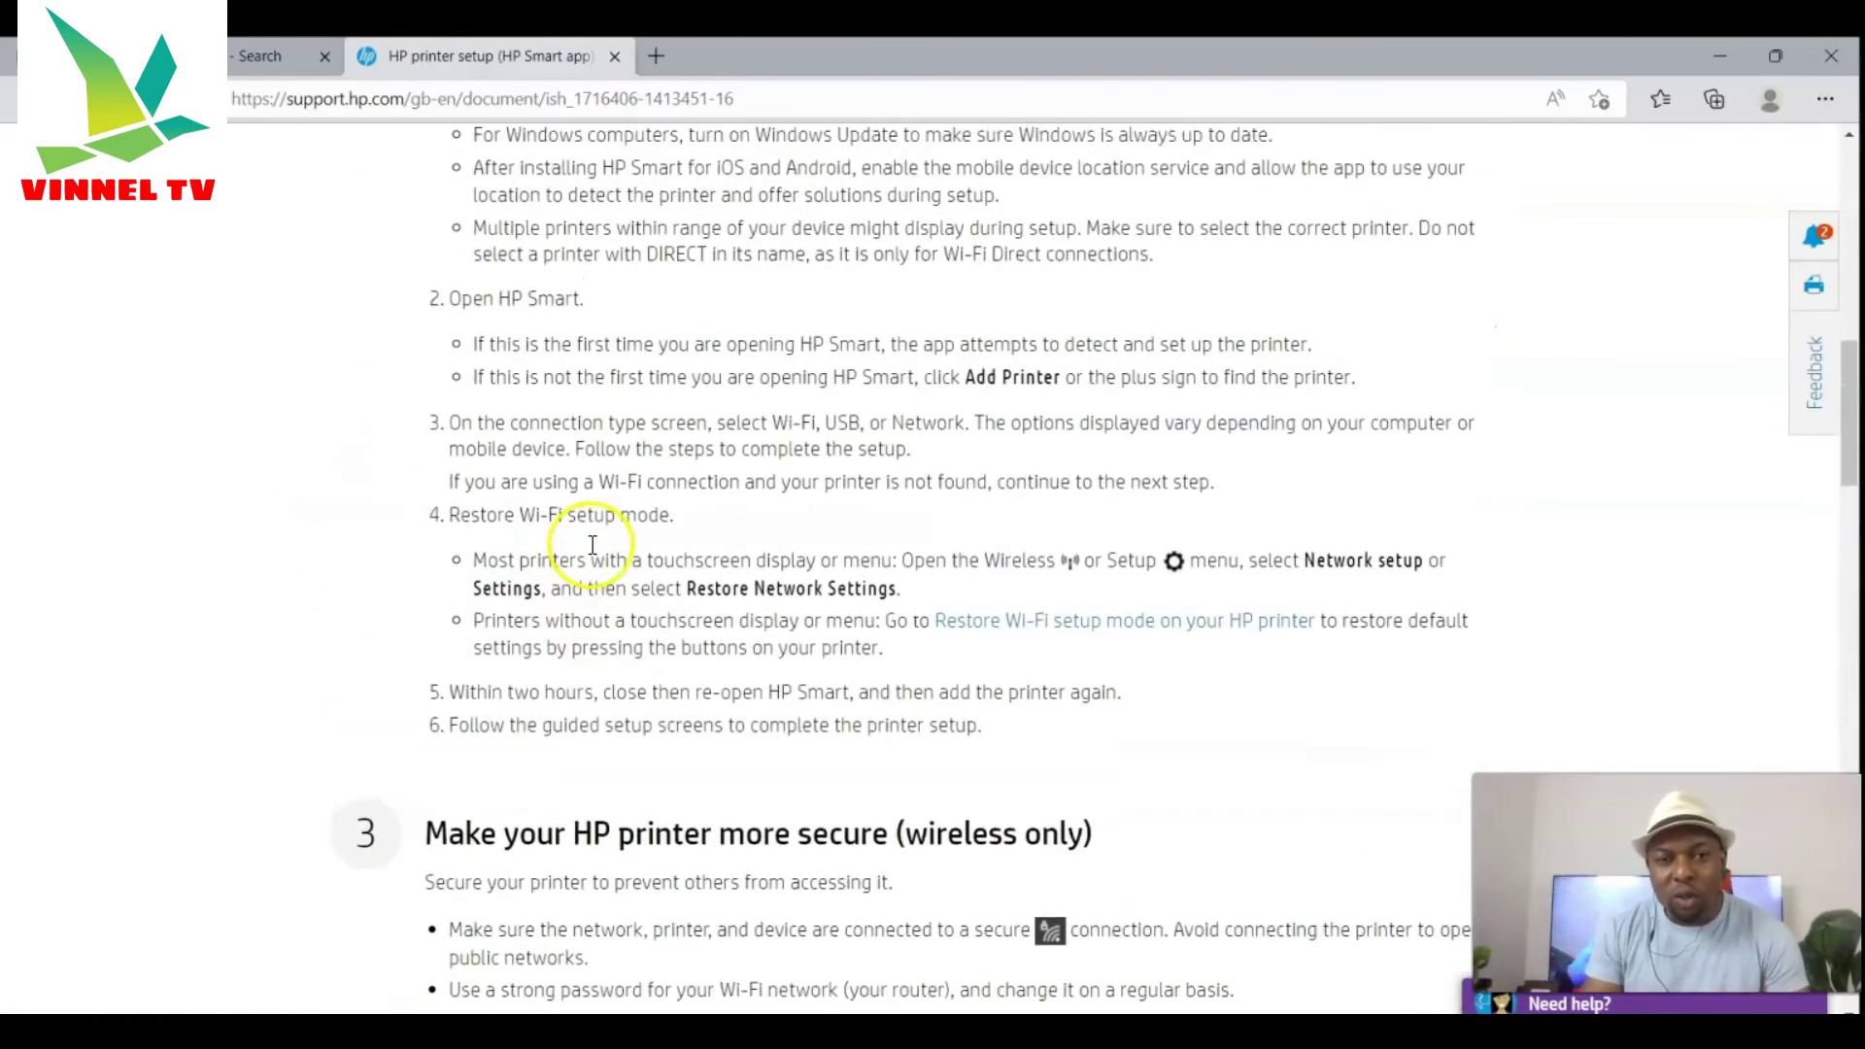
scroll(592, 545, up, 3)
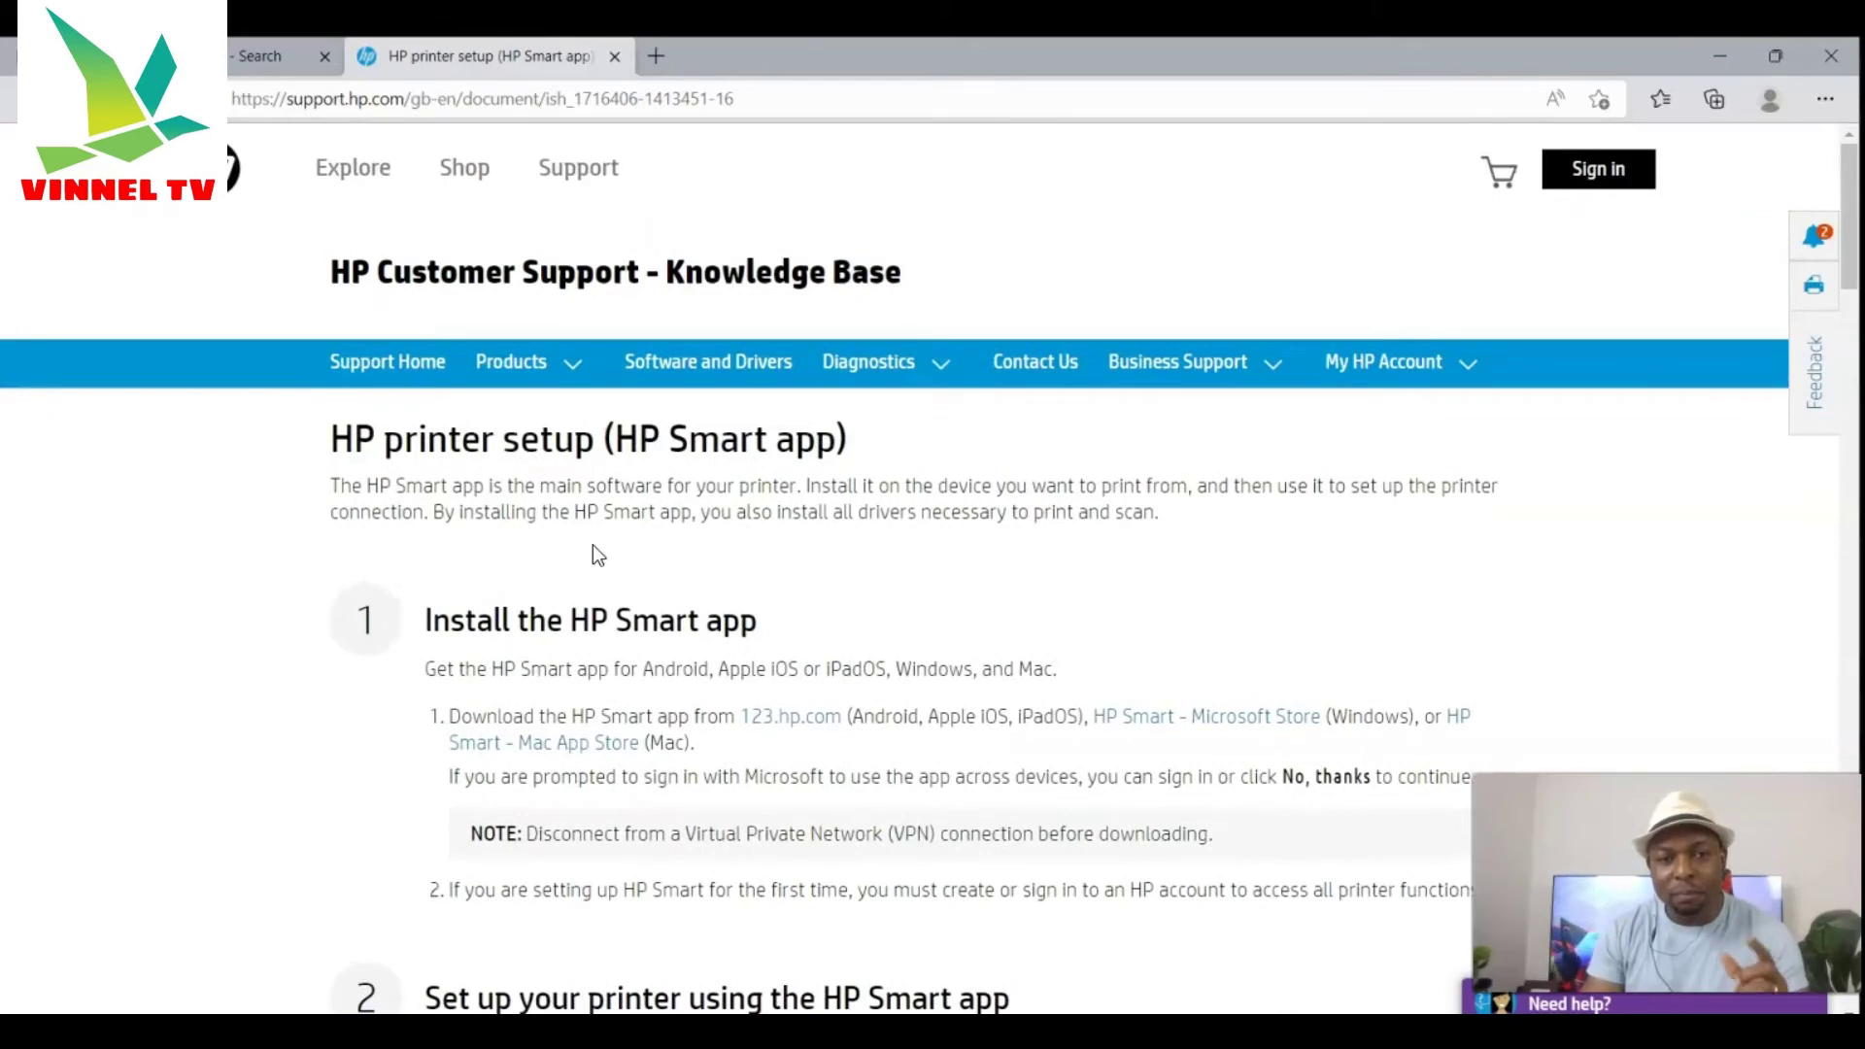
scroll(595, 555, down, 3)
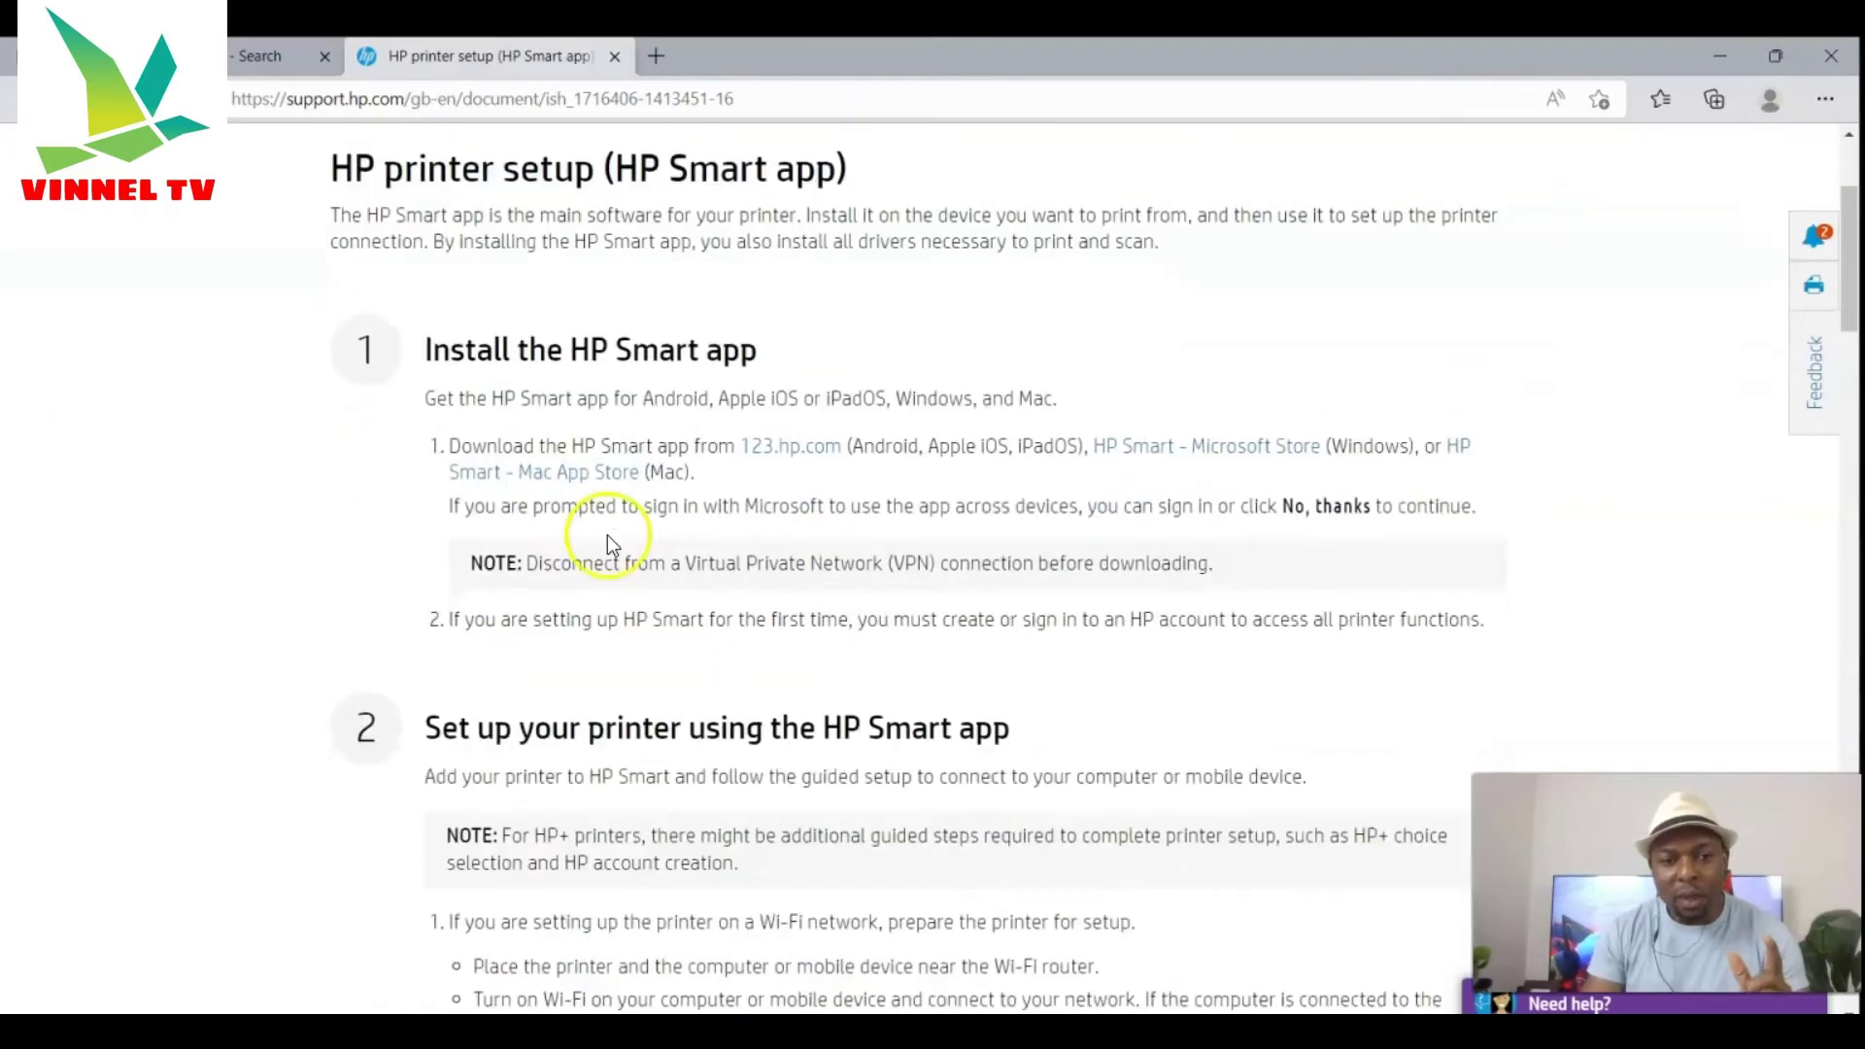
Step: On 123.hp.com, find the setup page for the HP ENVY 4500 e-All-in-One Printer series
click(792, 449)
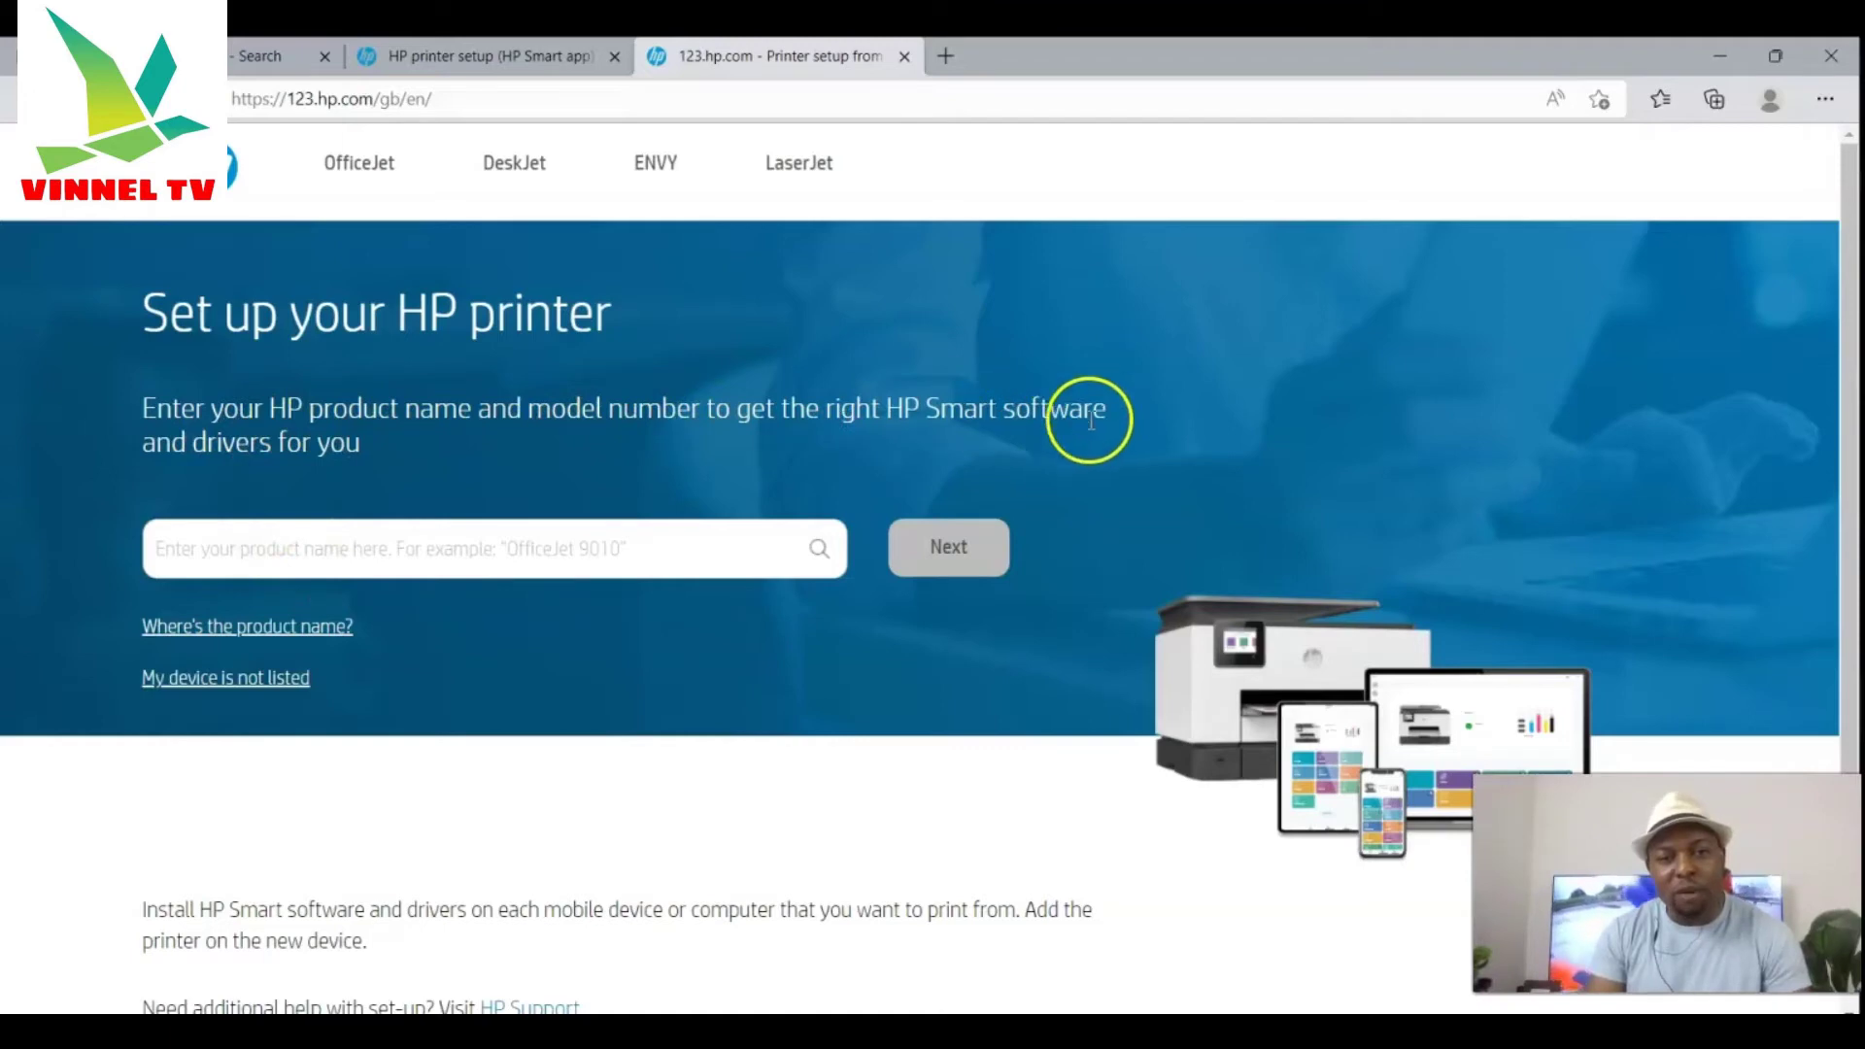
click(282, 550)
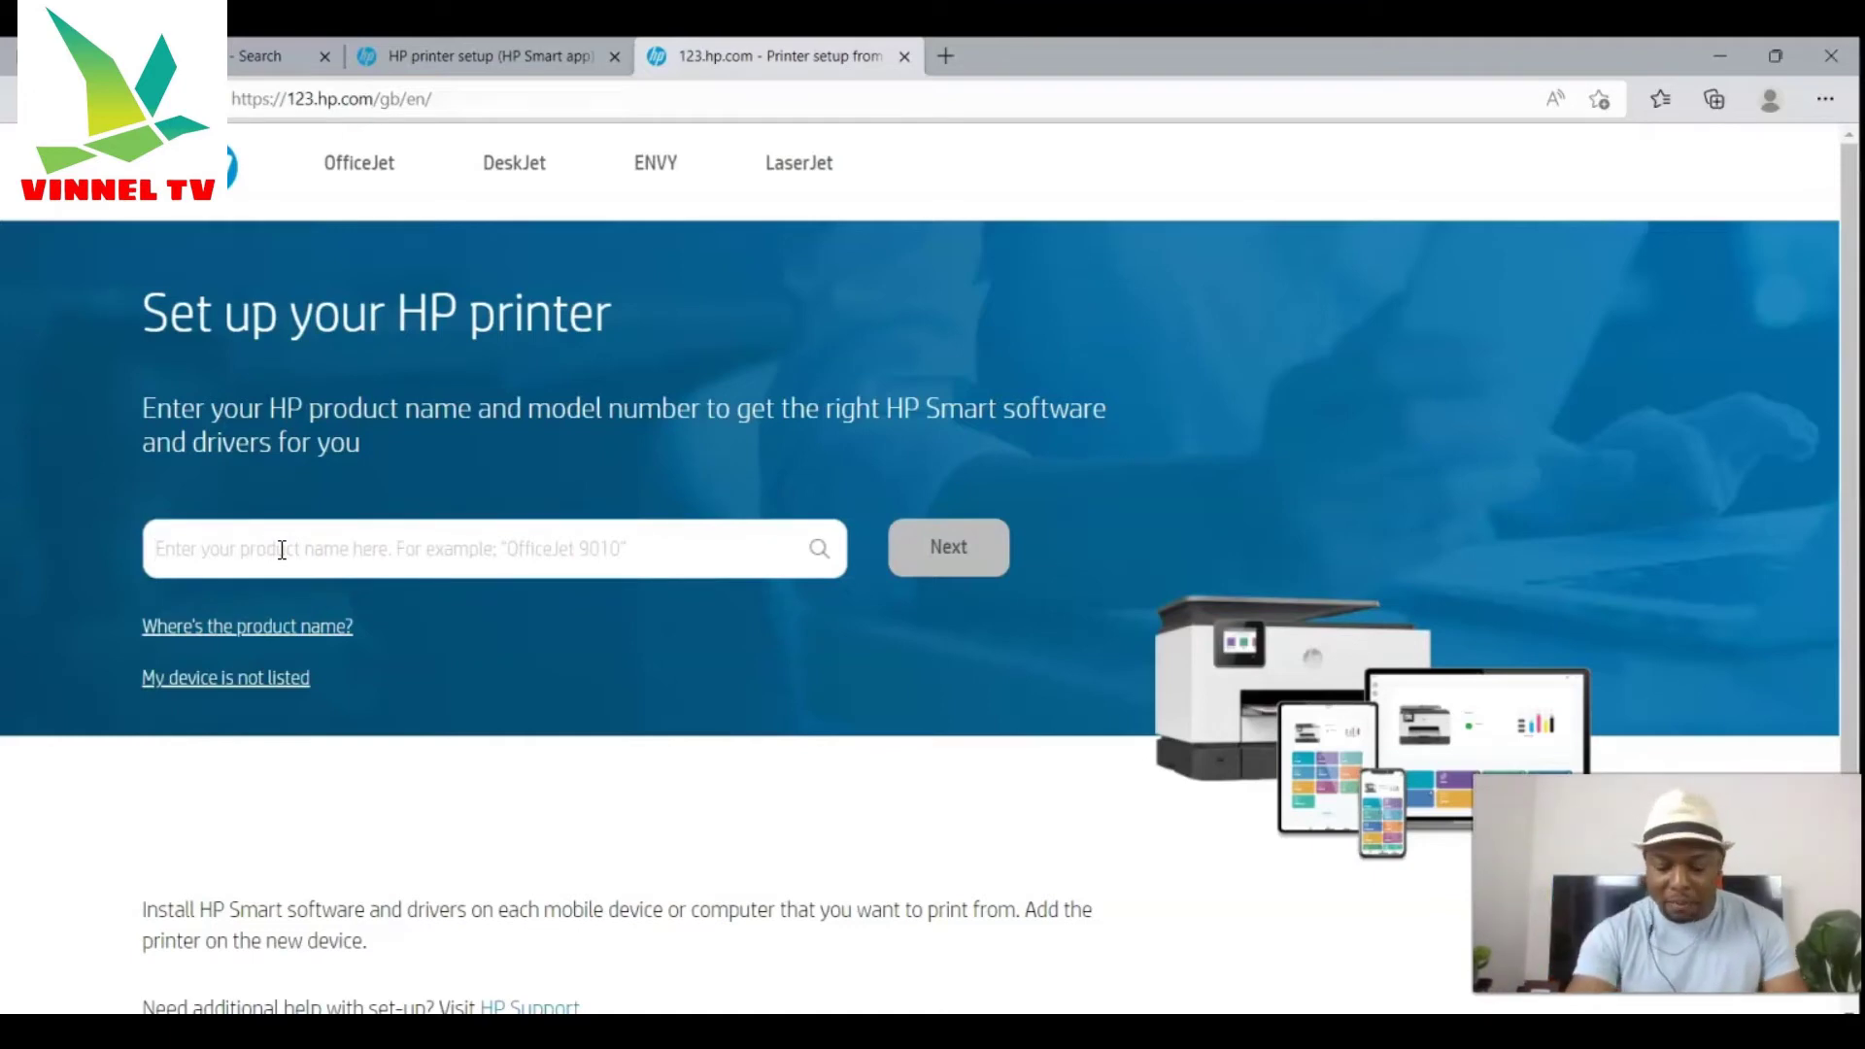
text(HP)
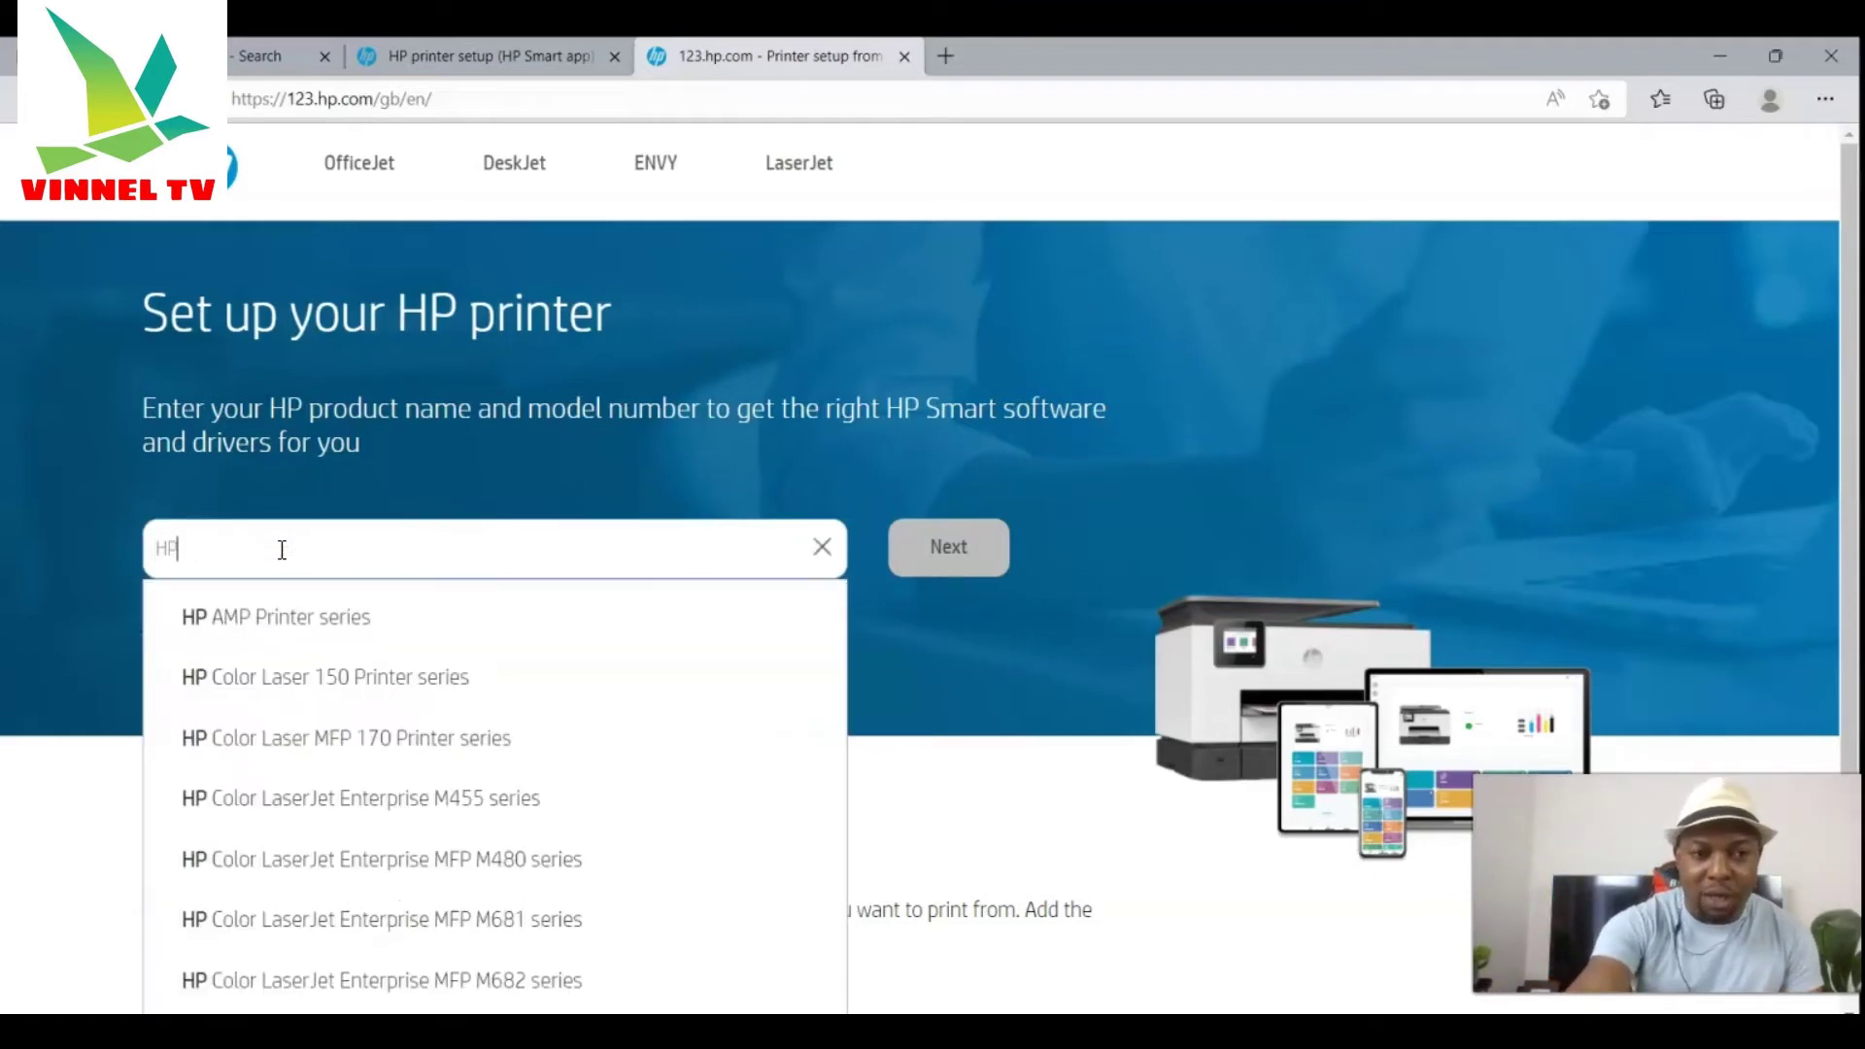
text( DESKJE)
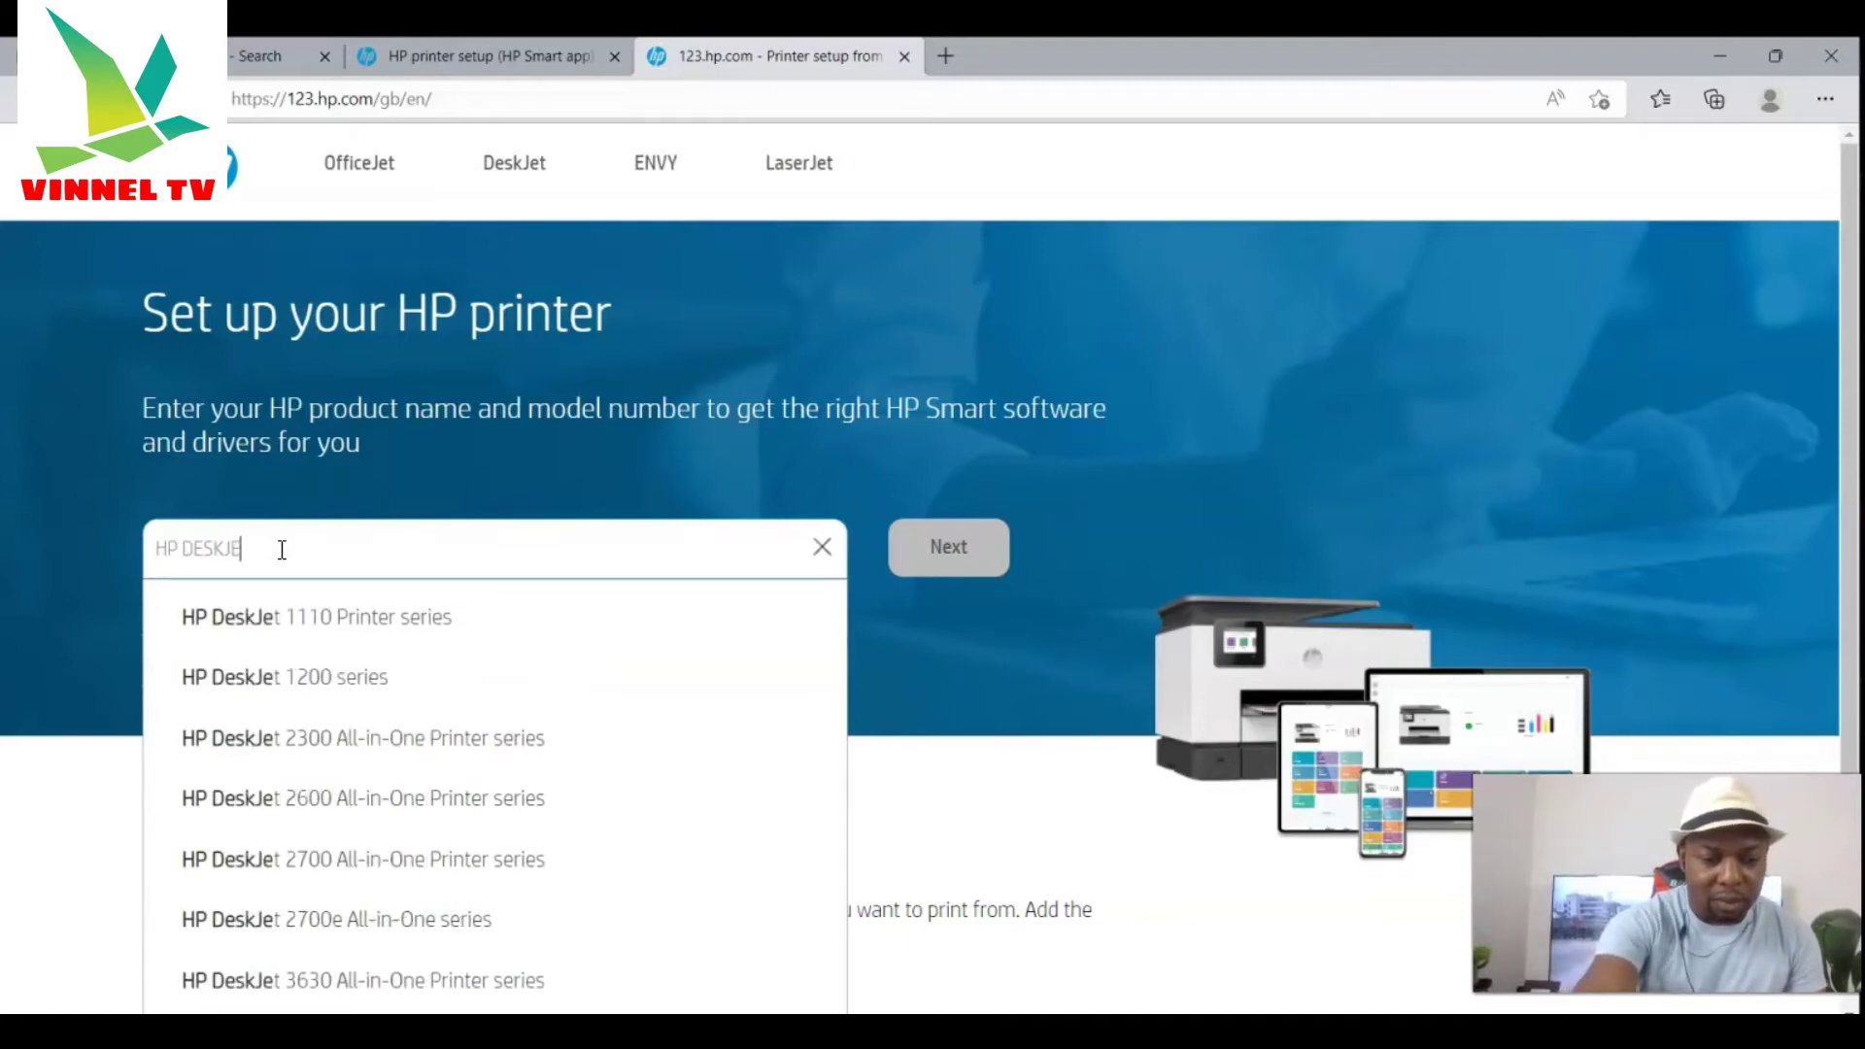
text(T)
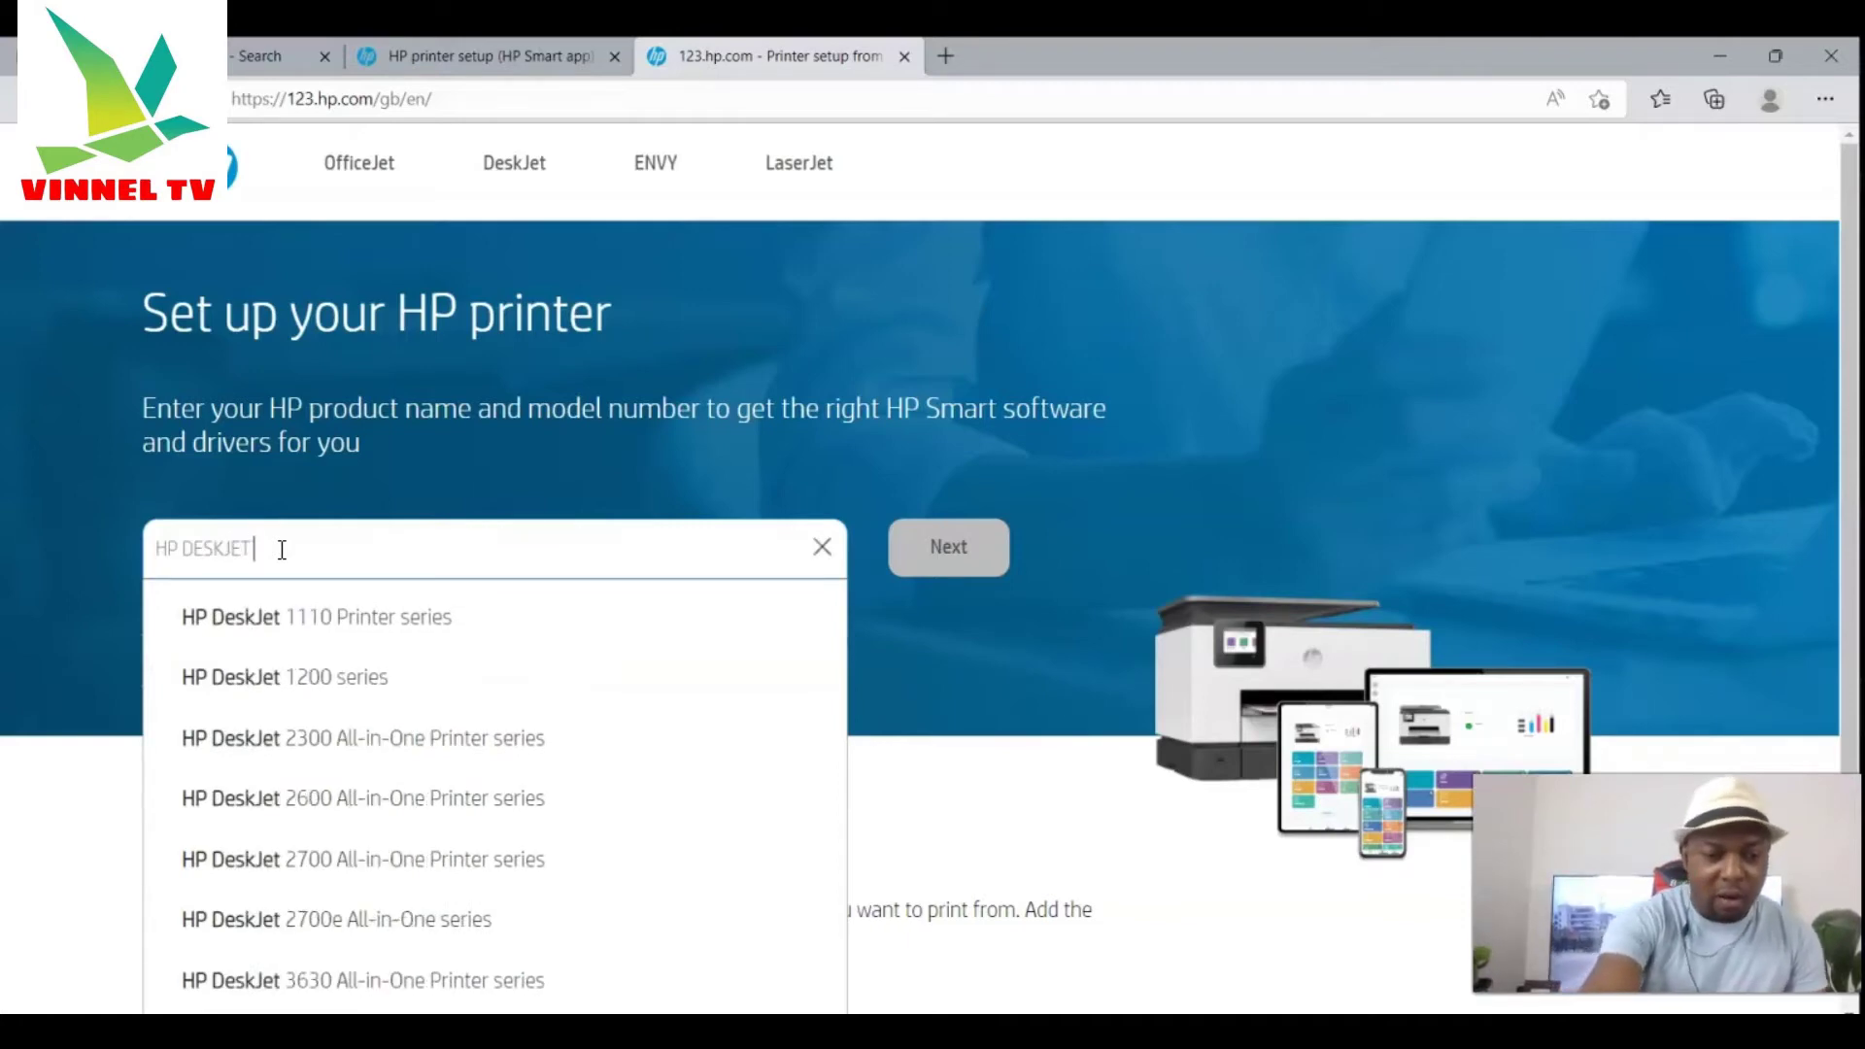
text( 4500)
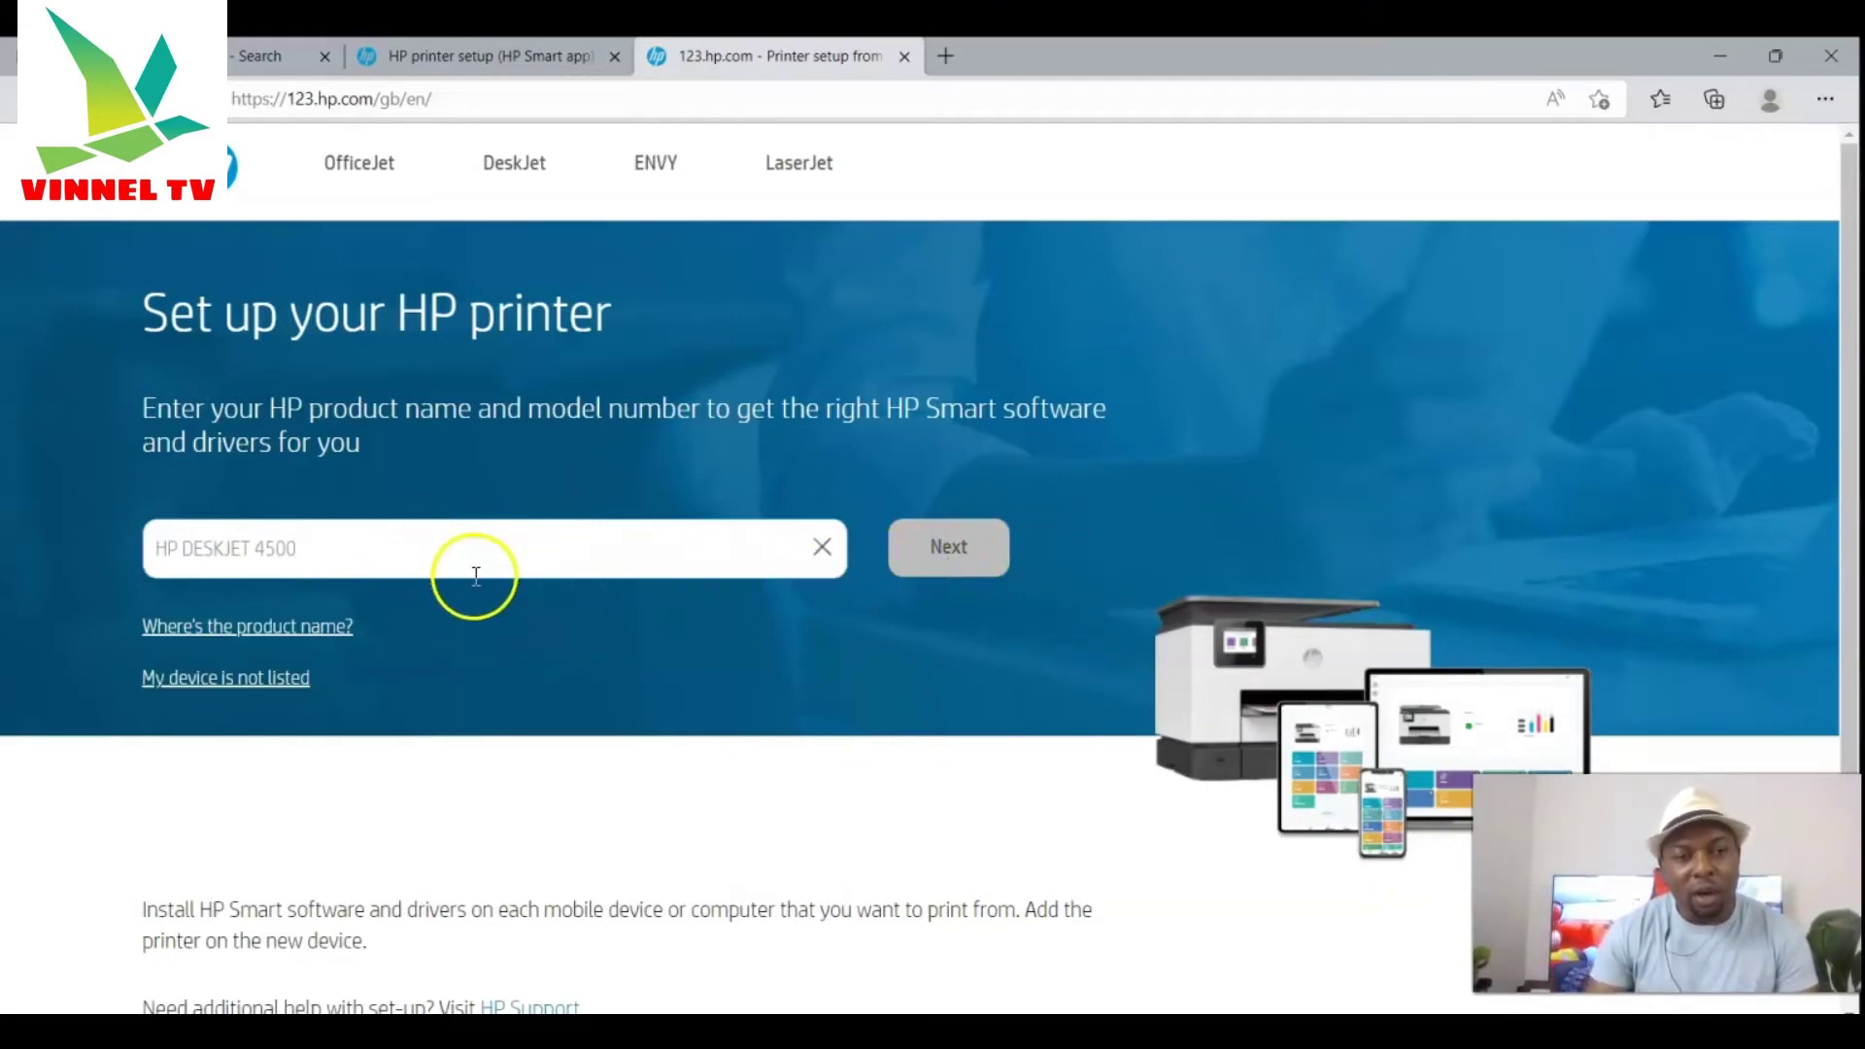
key(Return)
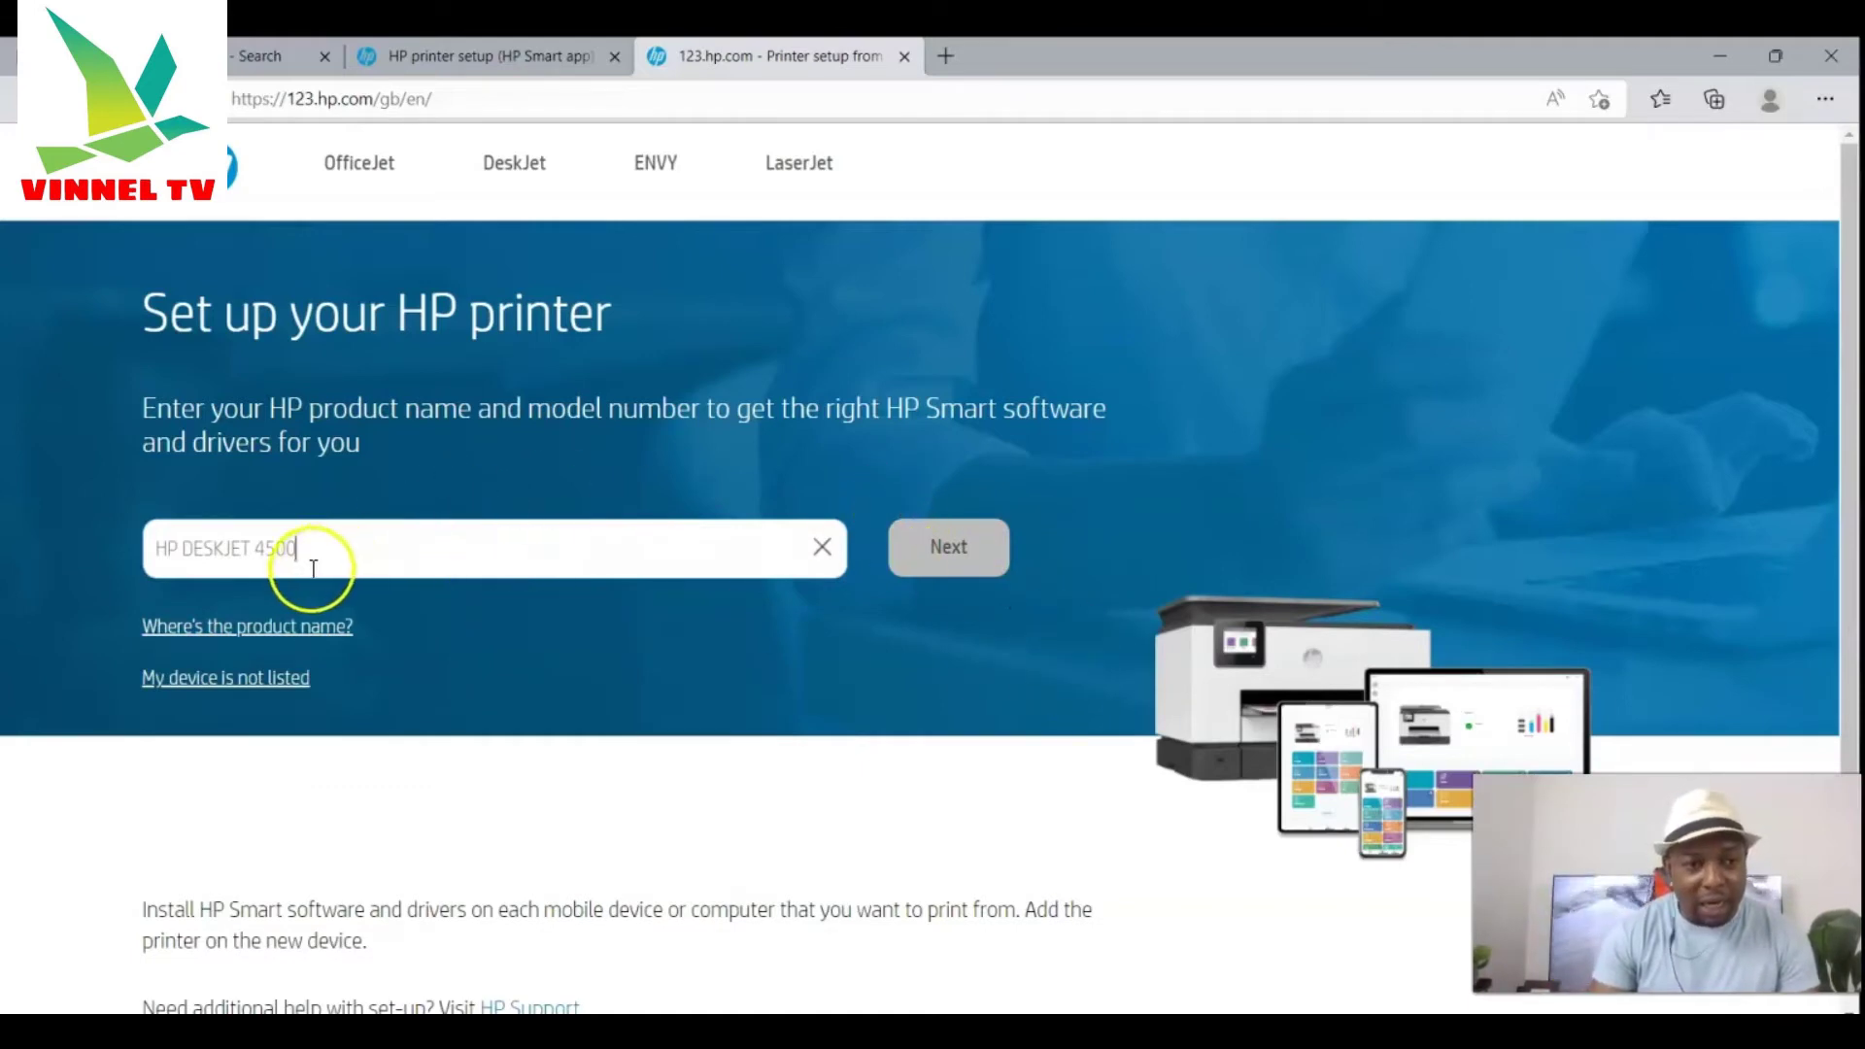
click(257, 551)
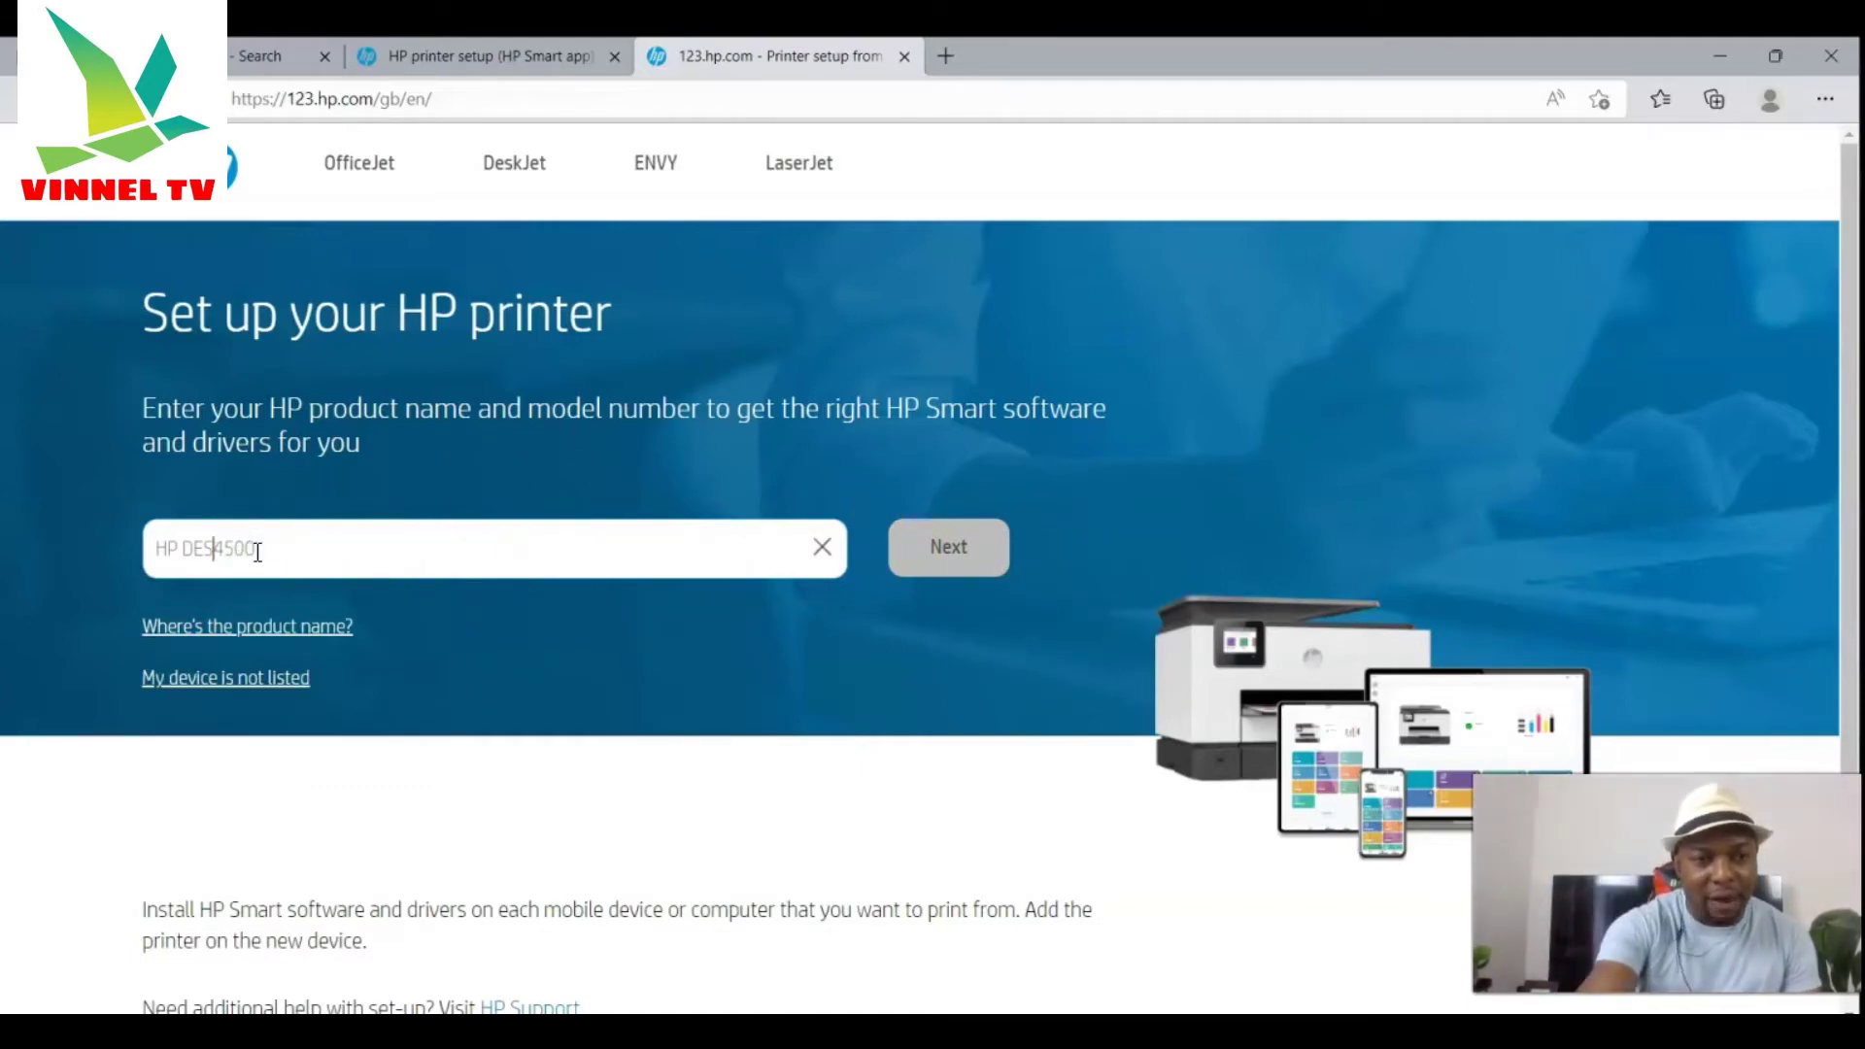
key(BackSpace)
key(BackSpace)
key(BackSpace)
text(E)
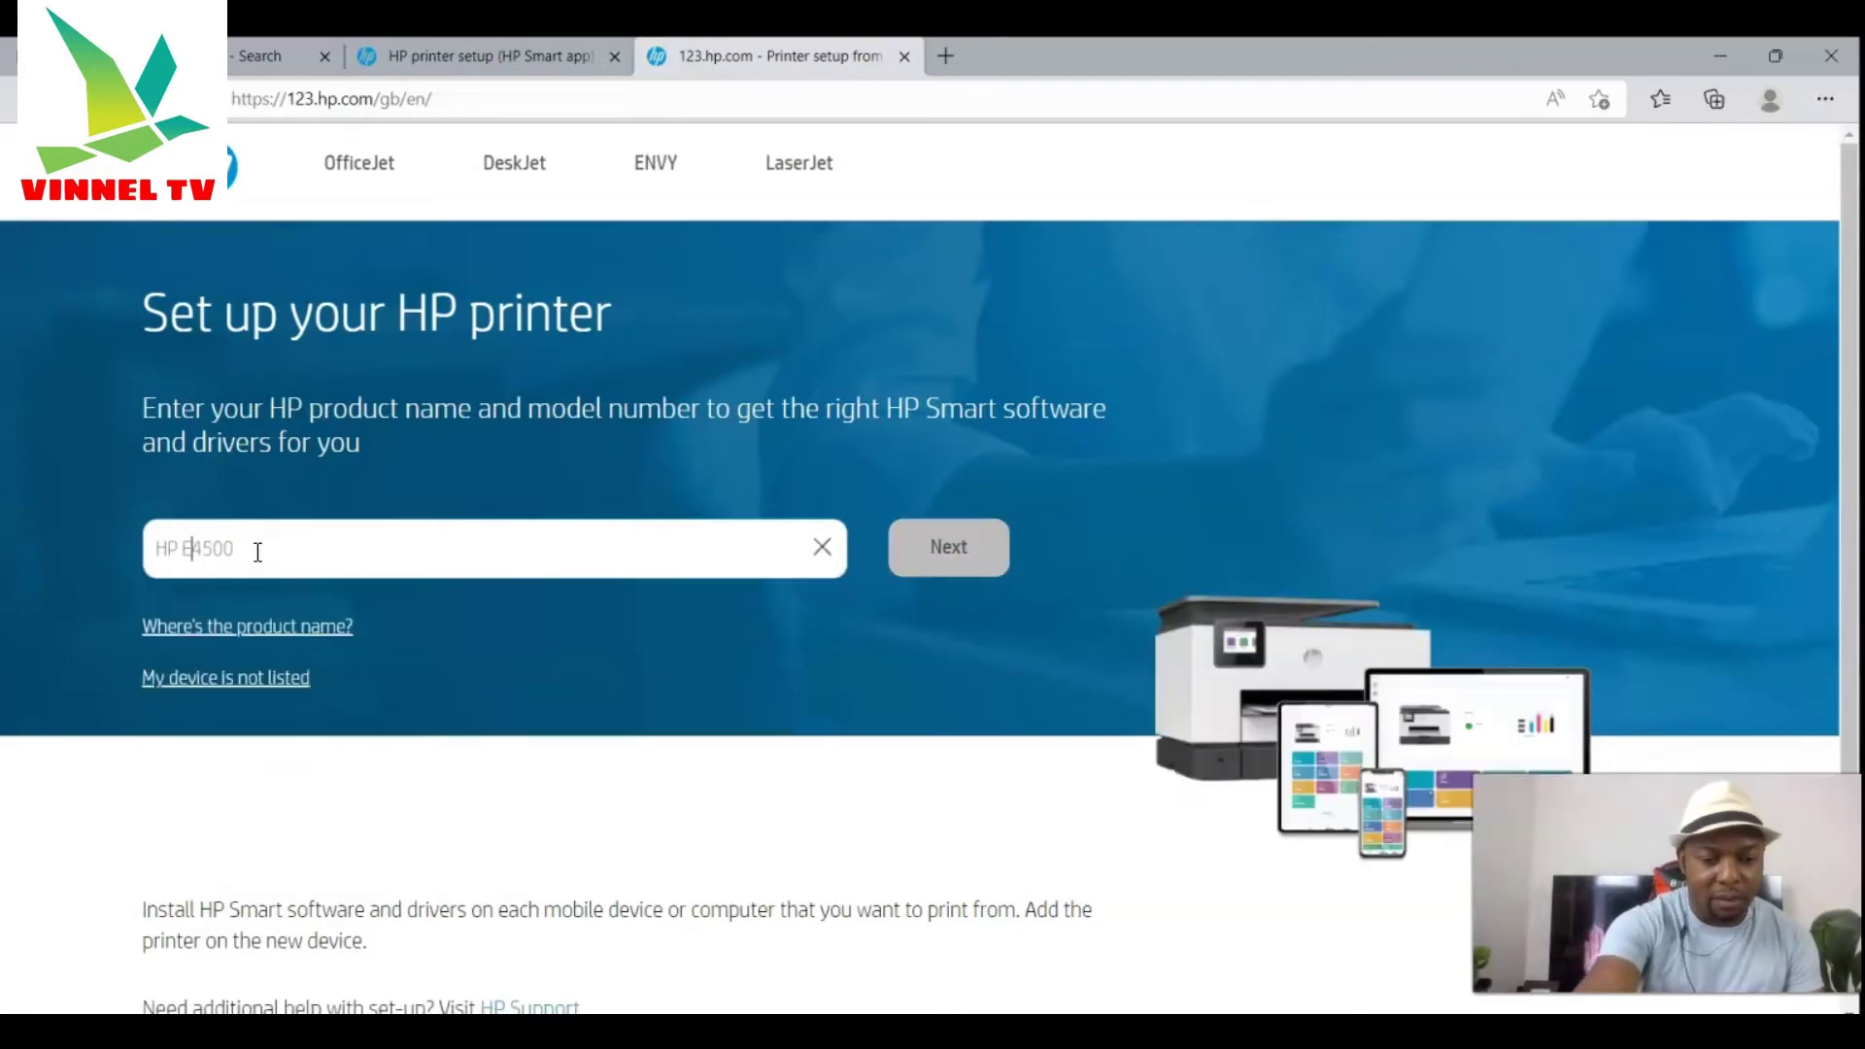
text(NVY)
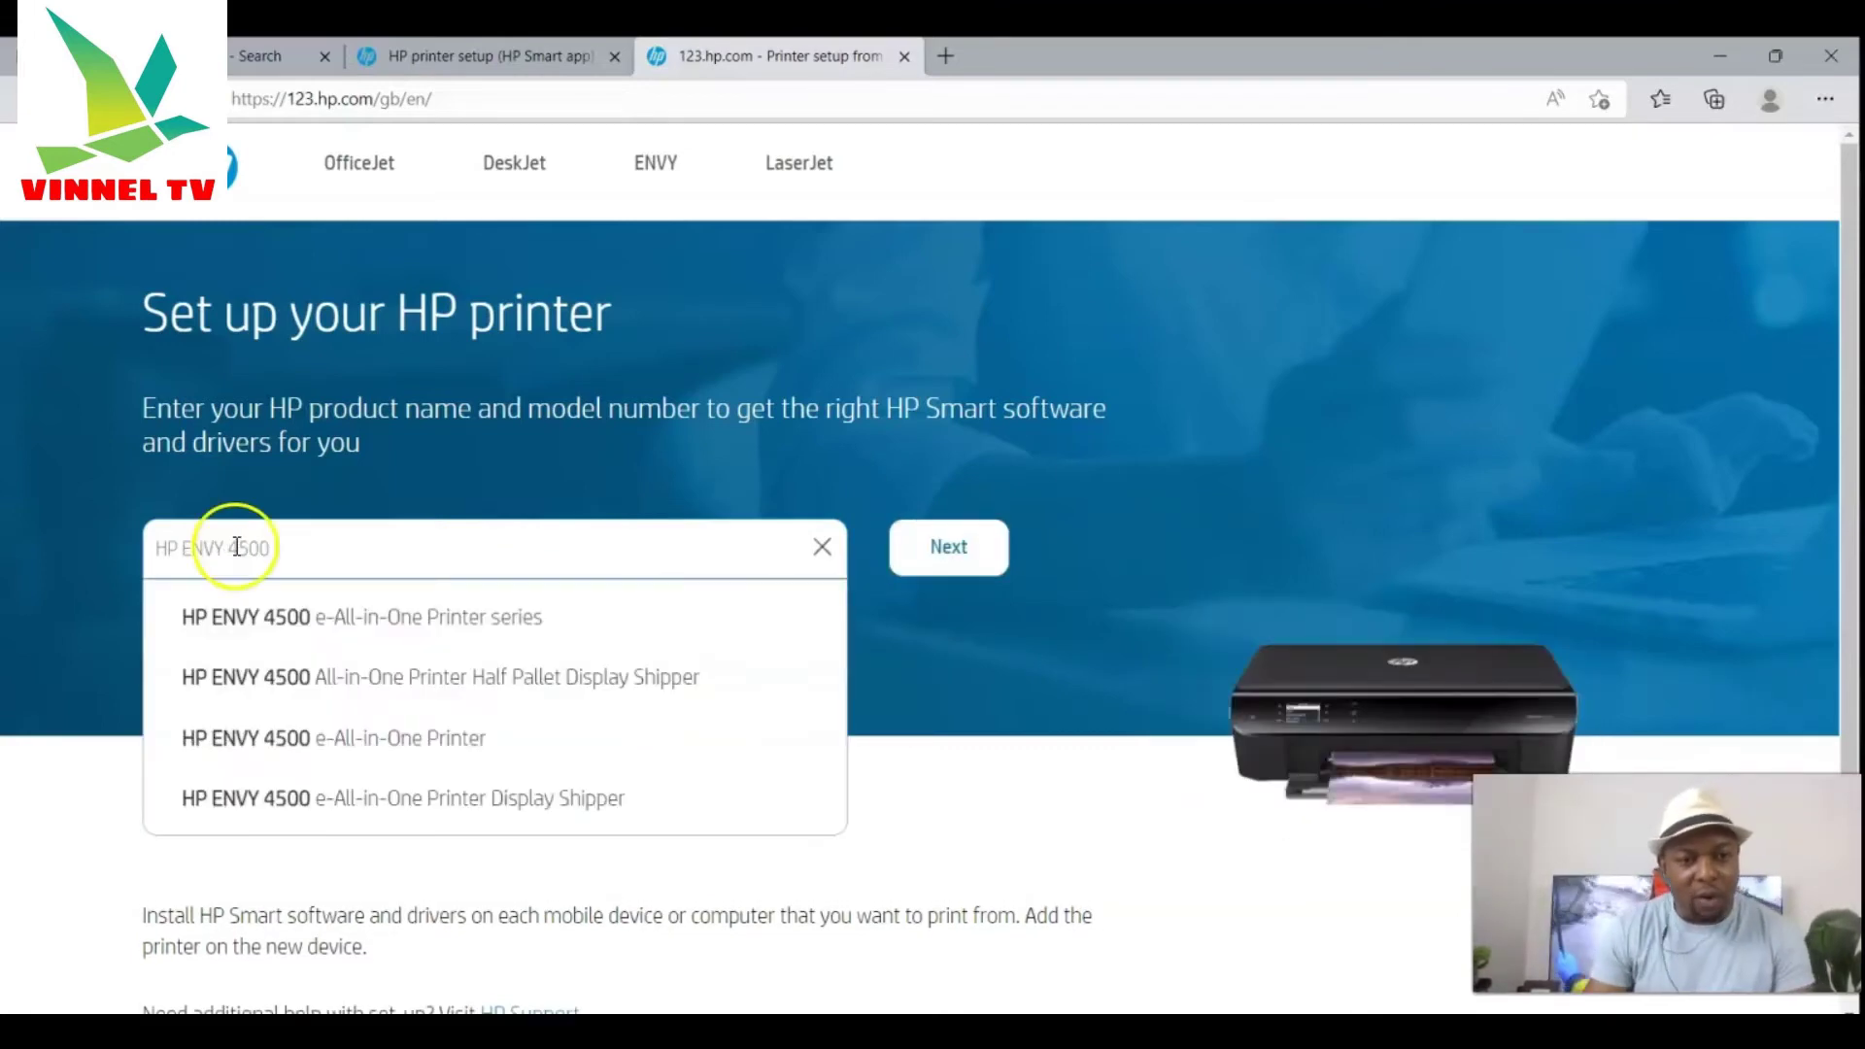
click(238, 631)
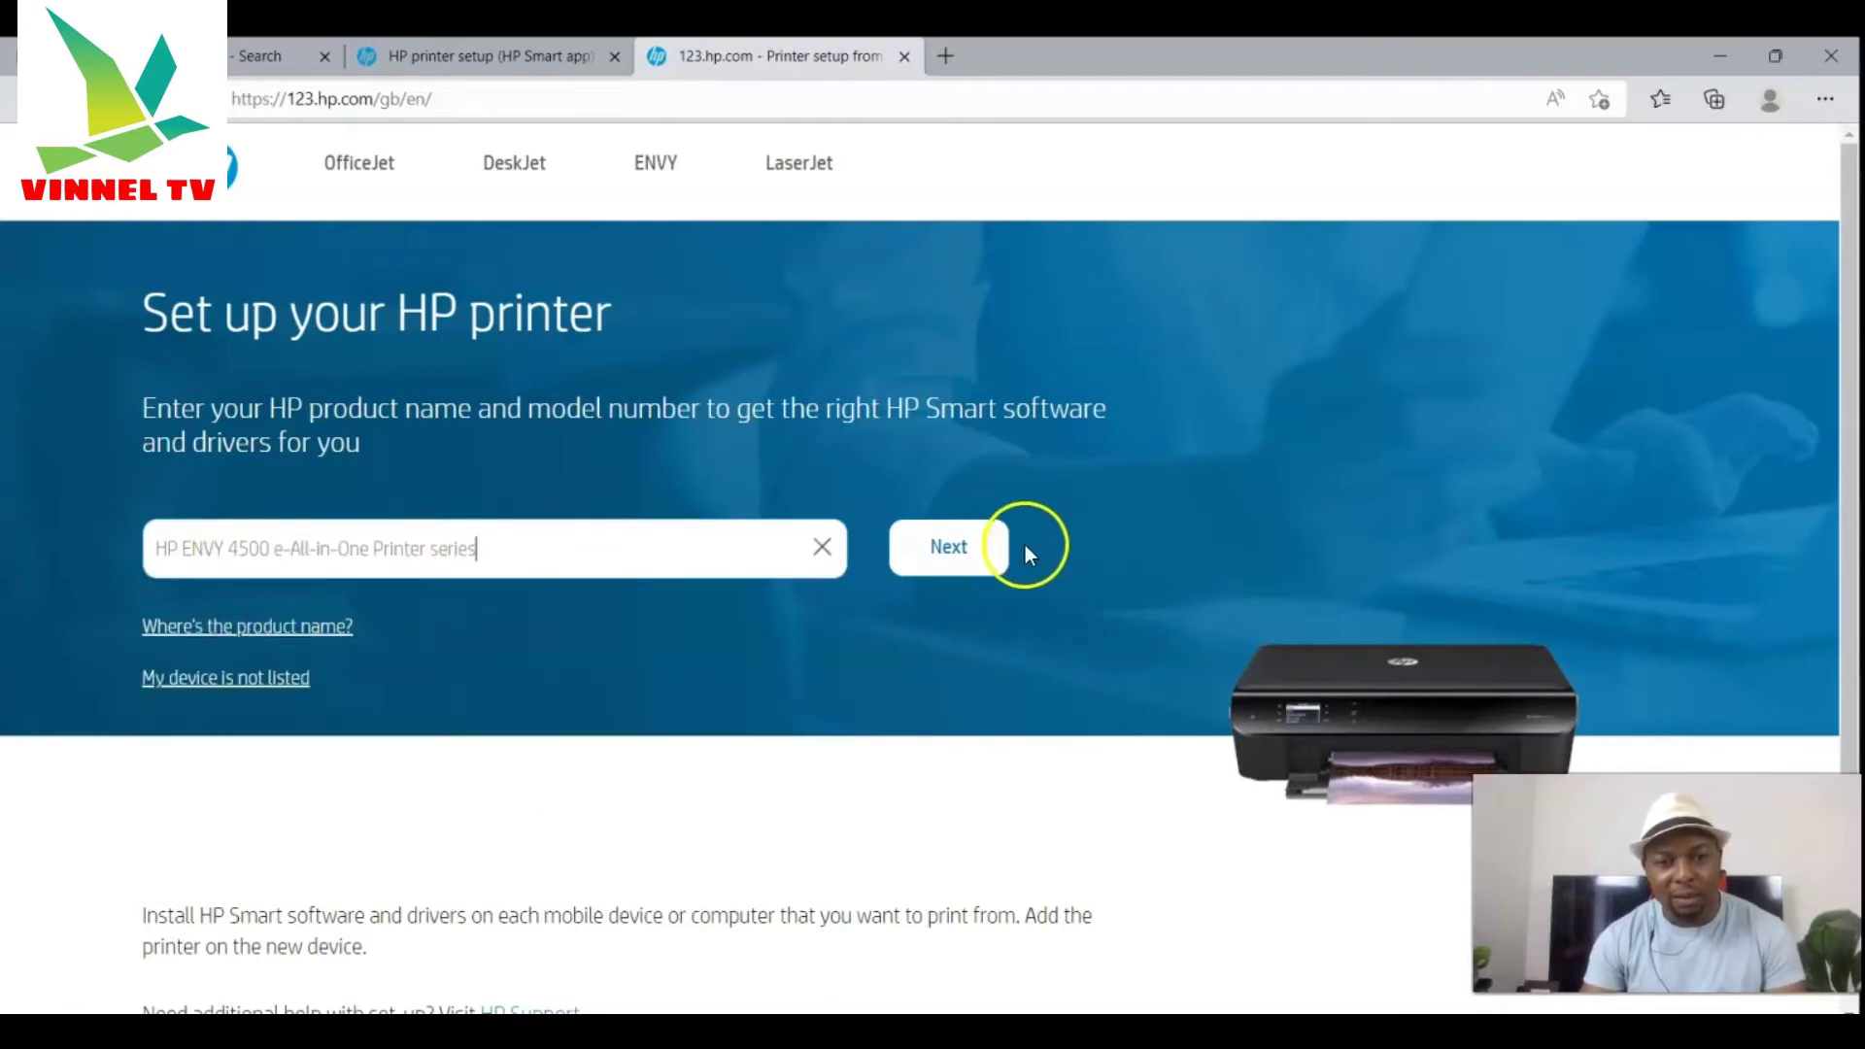
click(958, 555)
Step: Review the HP ENVY 4500 setup page, close it, and open a blank new tab
scroll(957, 559, down, 4)
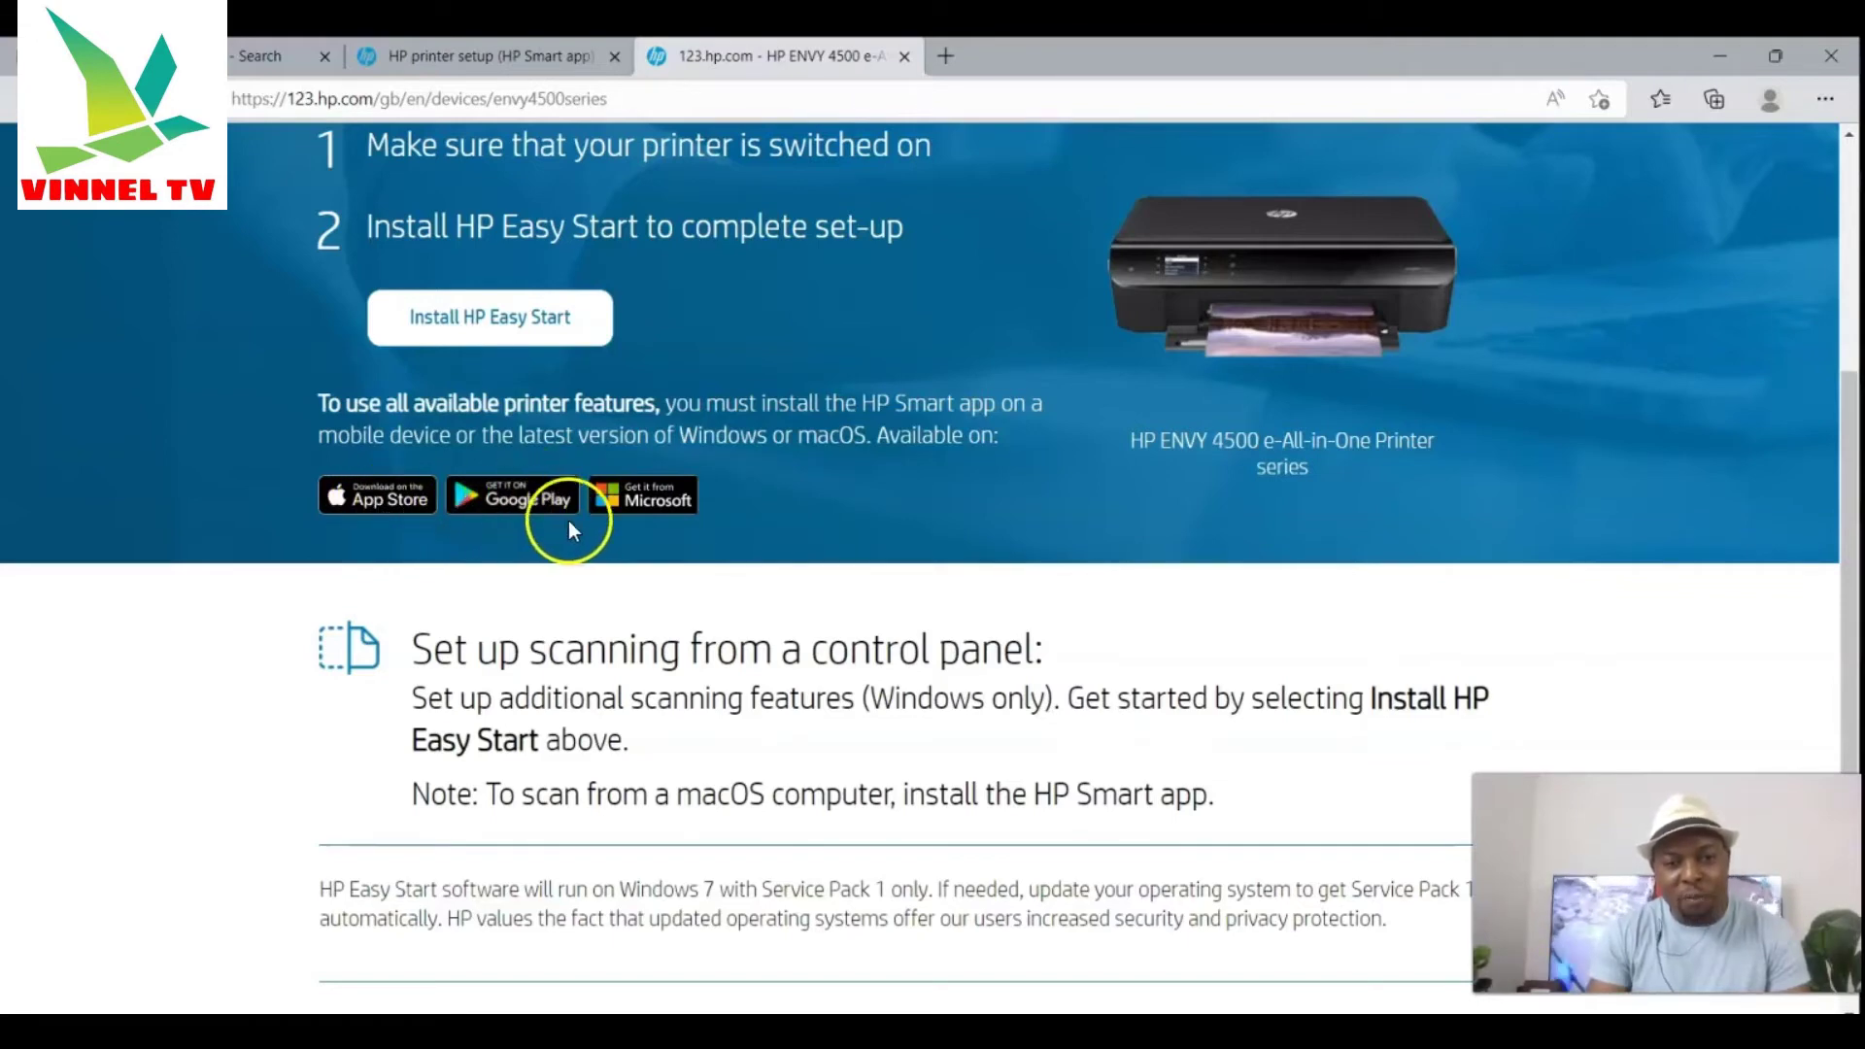
scroll(564, 521, down, 2)
scroll(533, 525, up, 5)
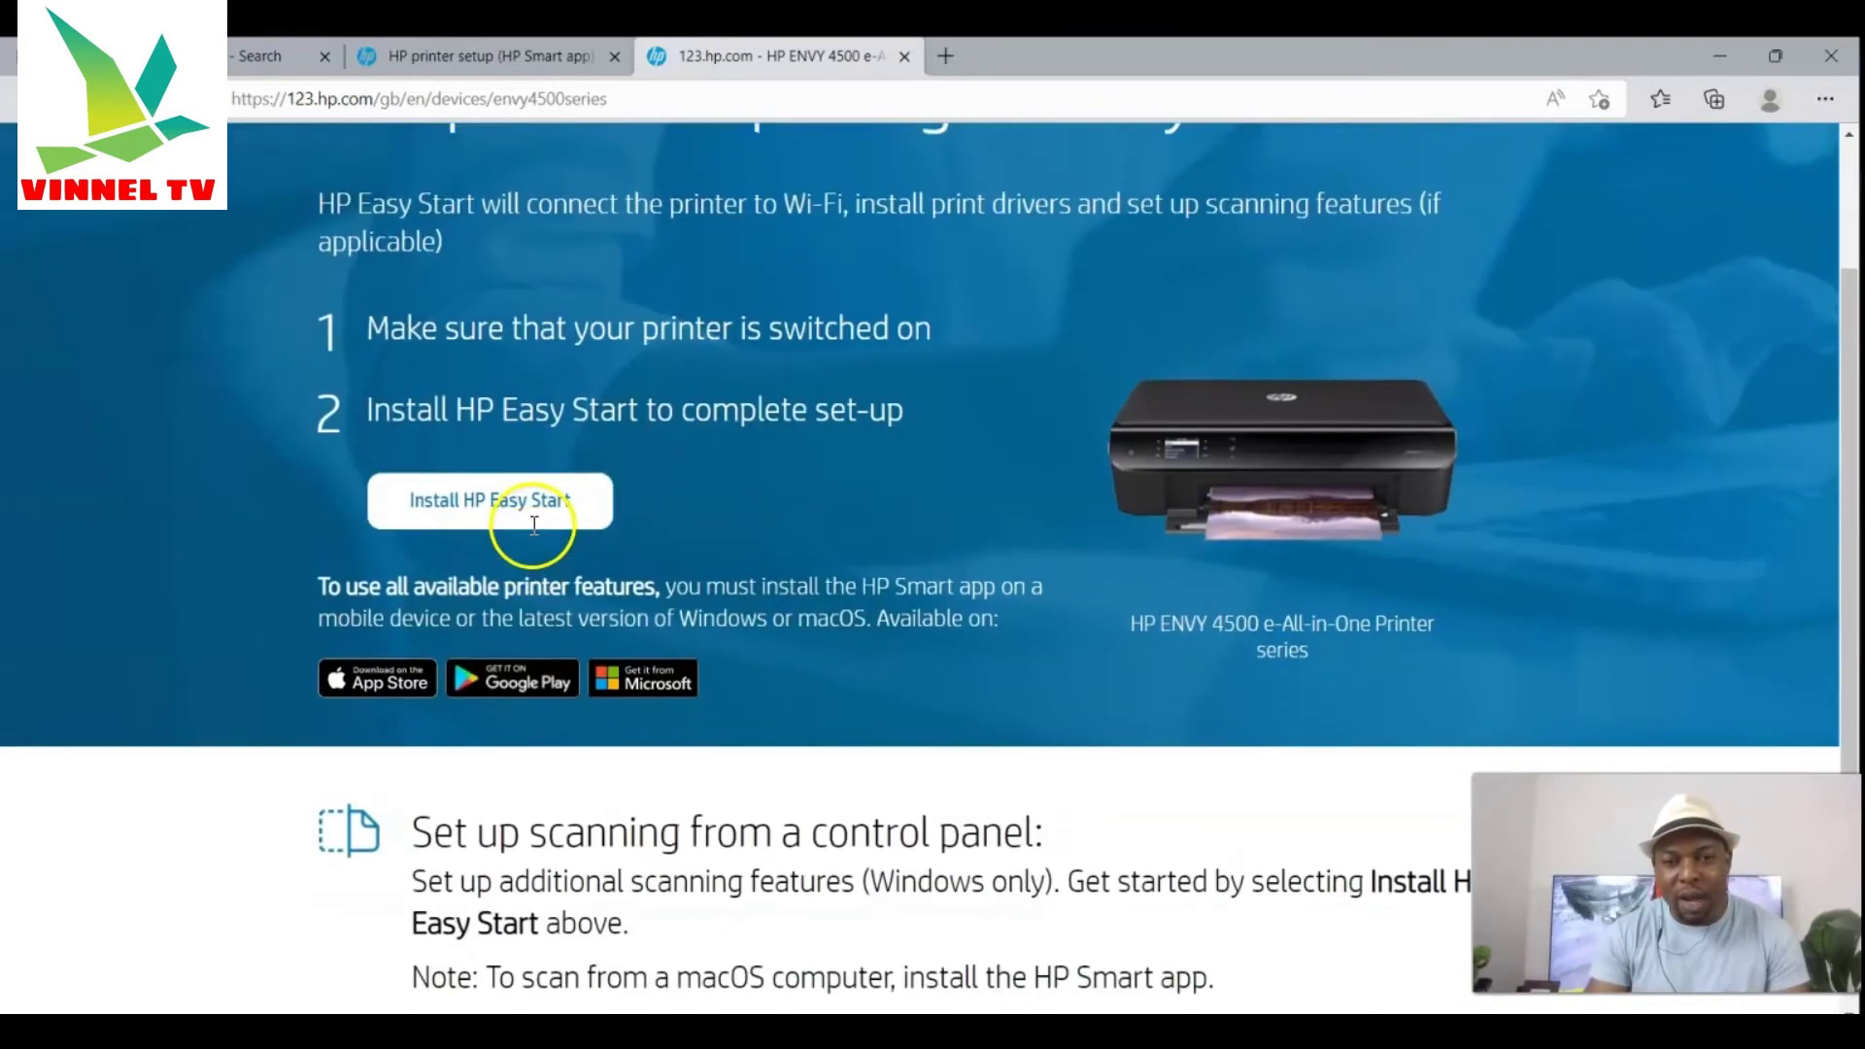
click(904, 55)
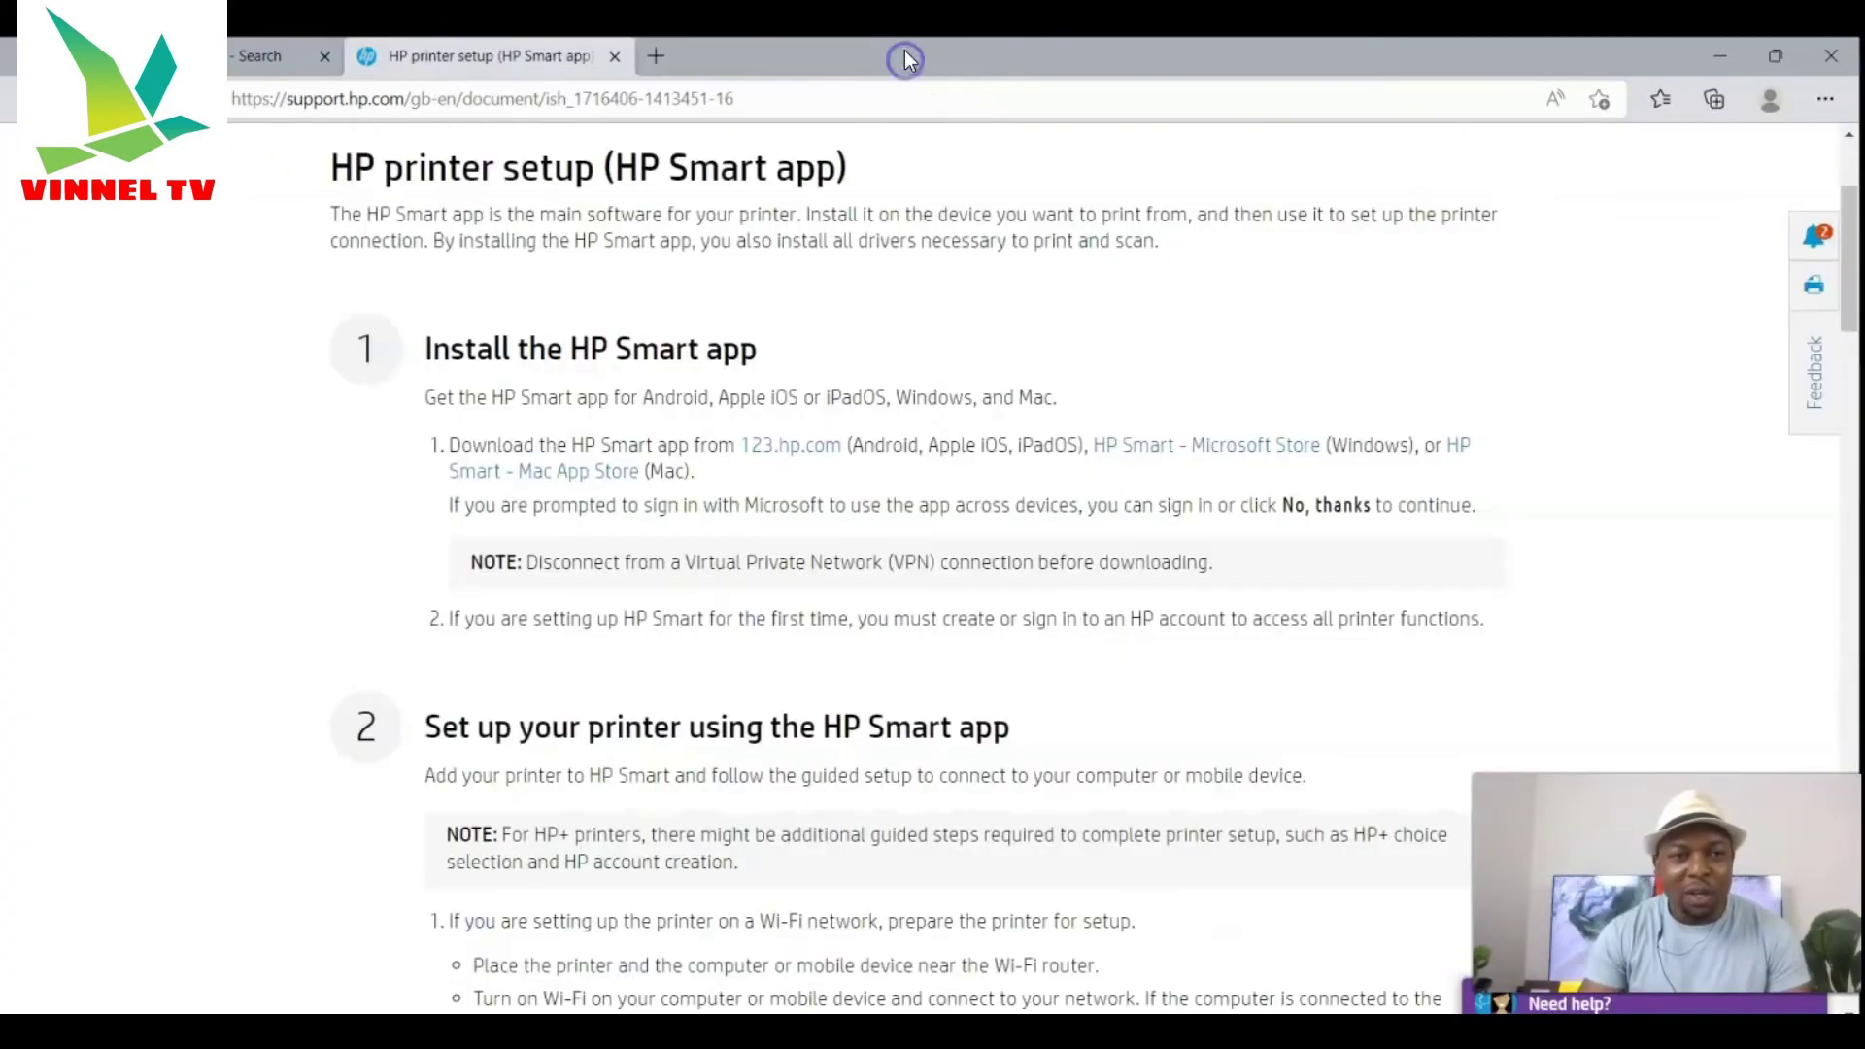
click(662, 55)
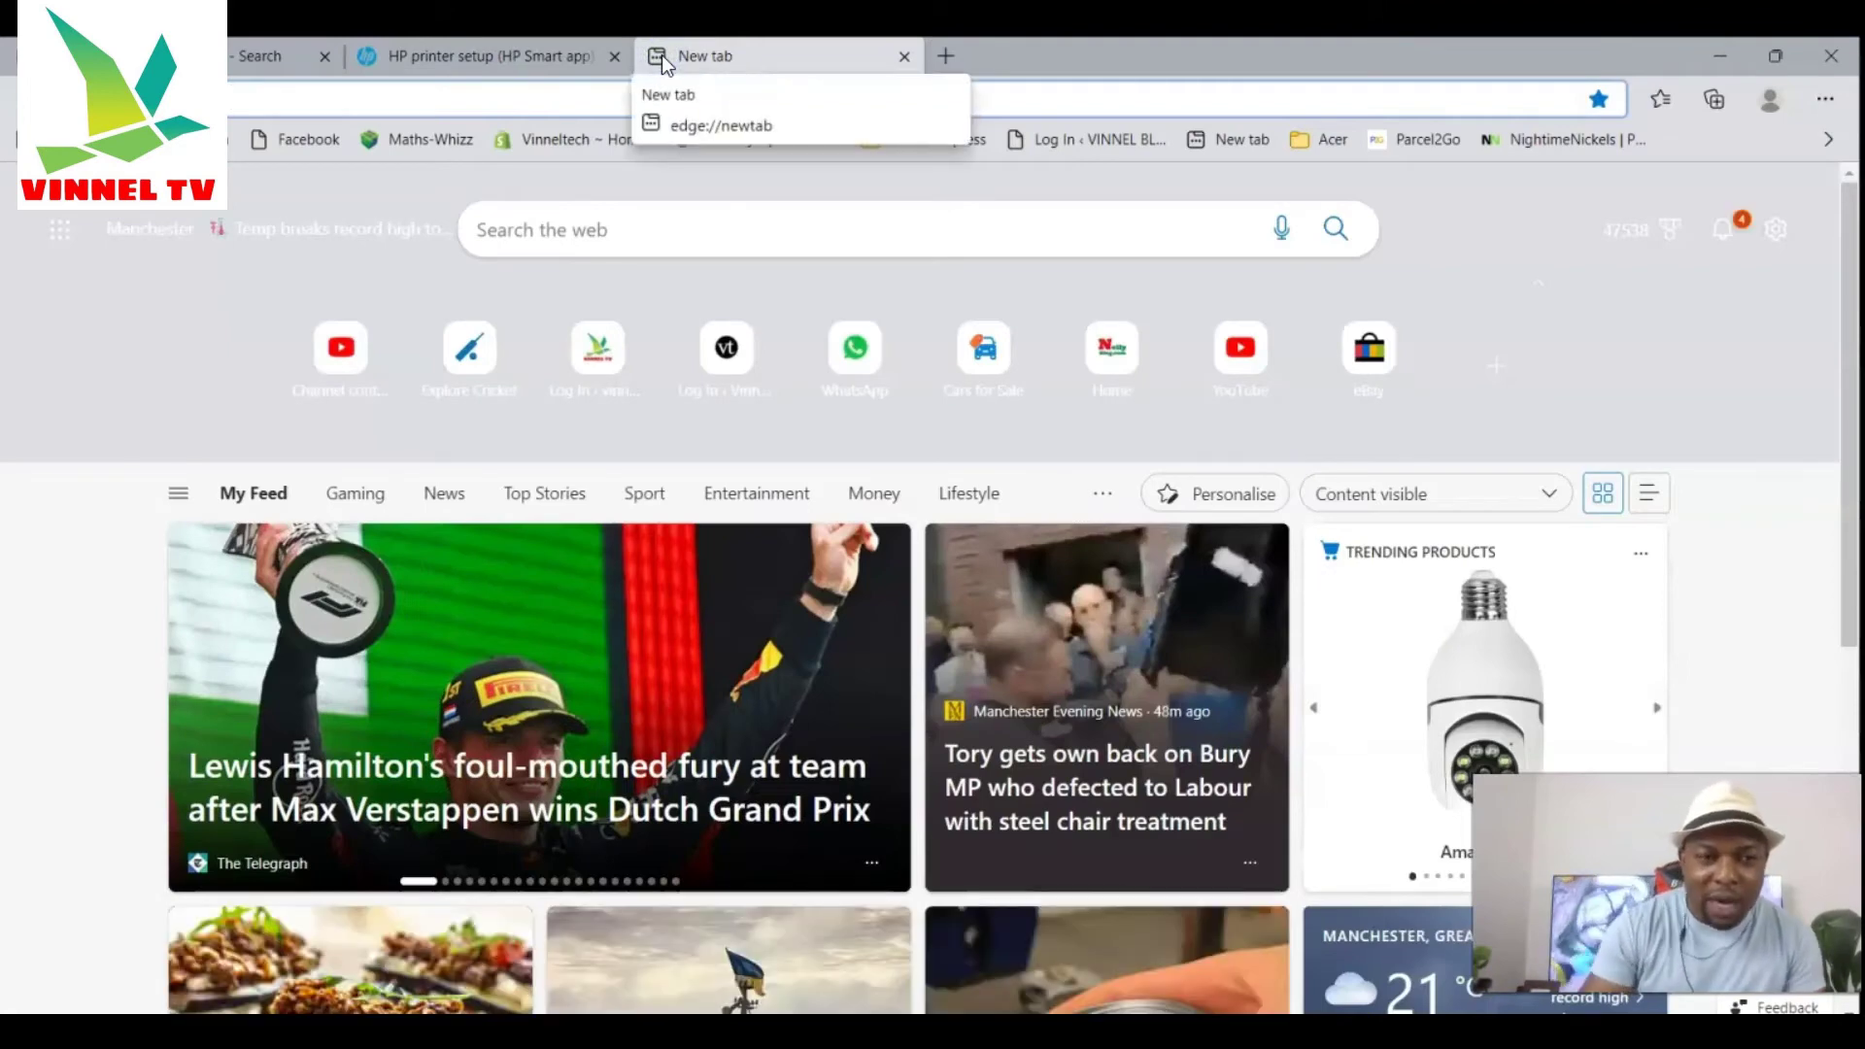
click(445, 56)
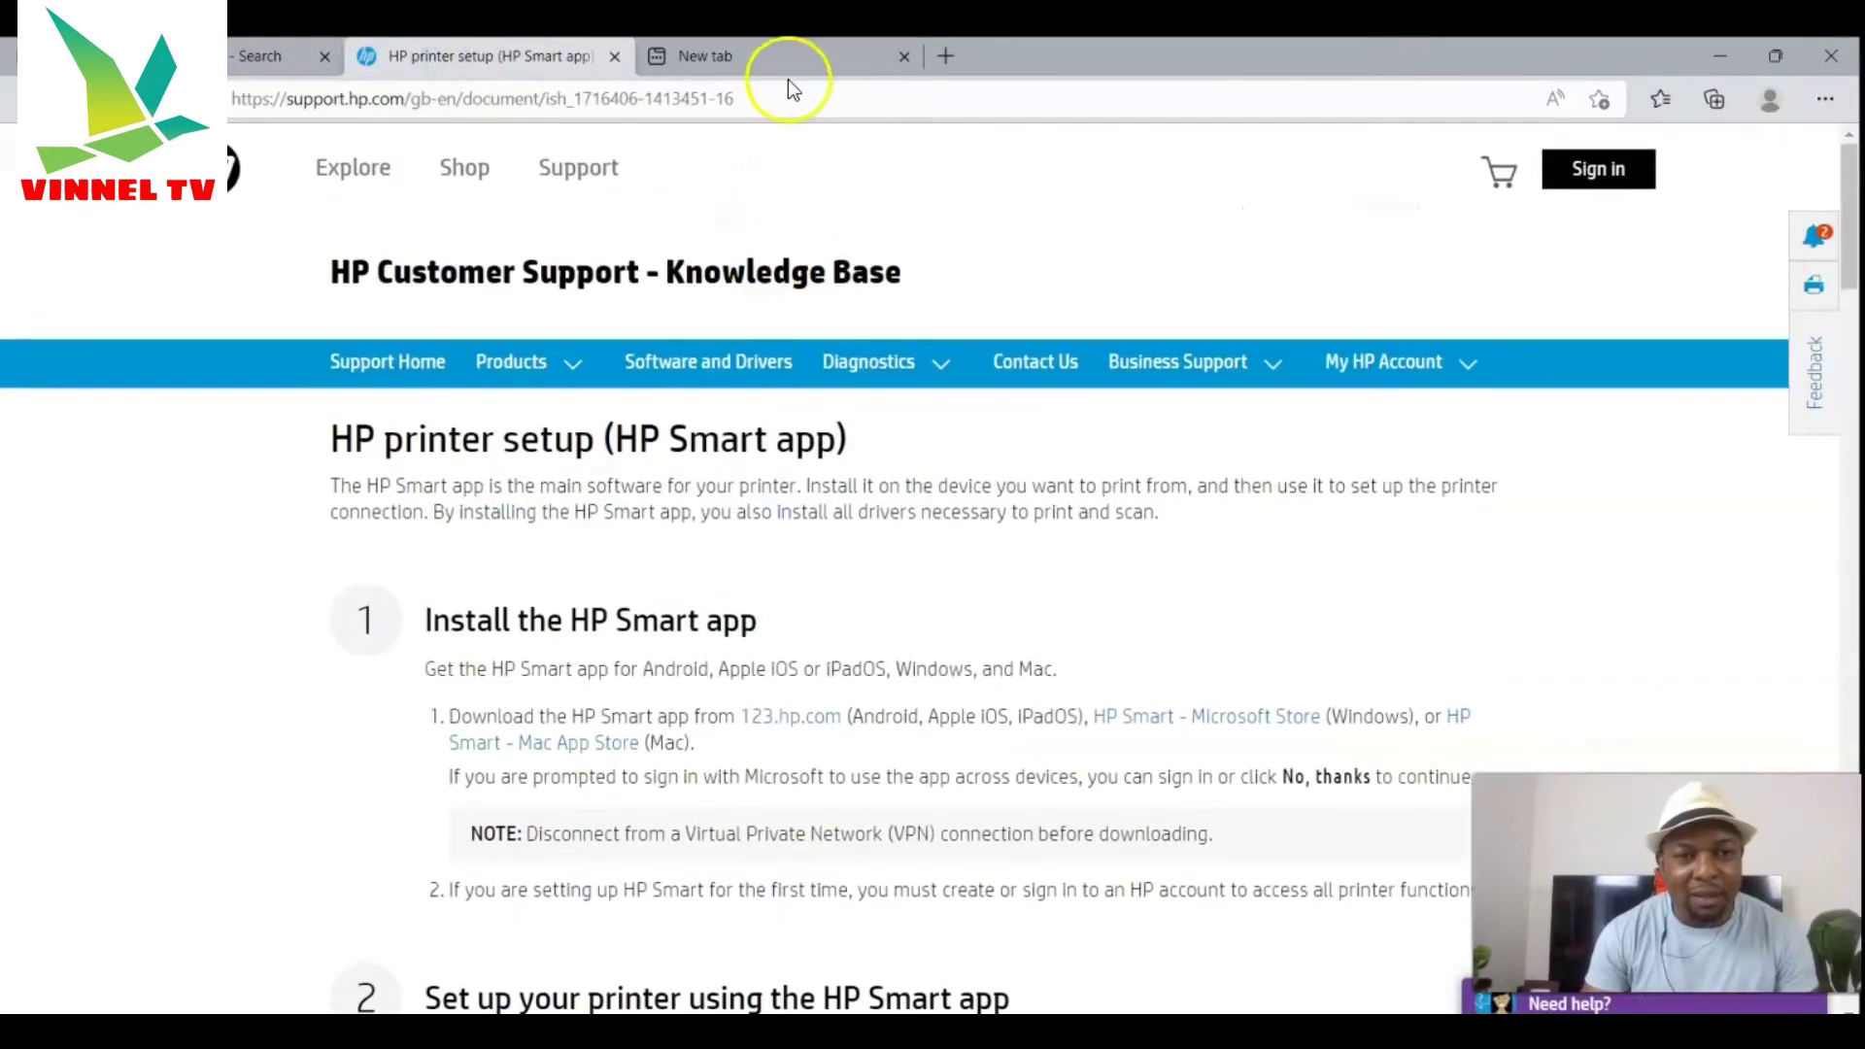
click(950, 57)
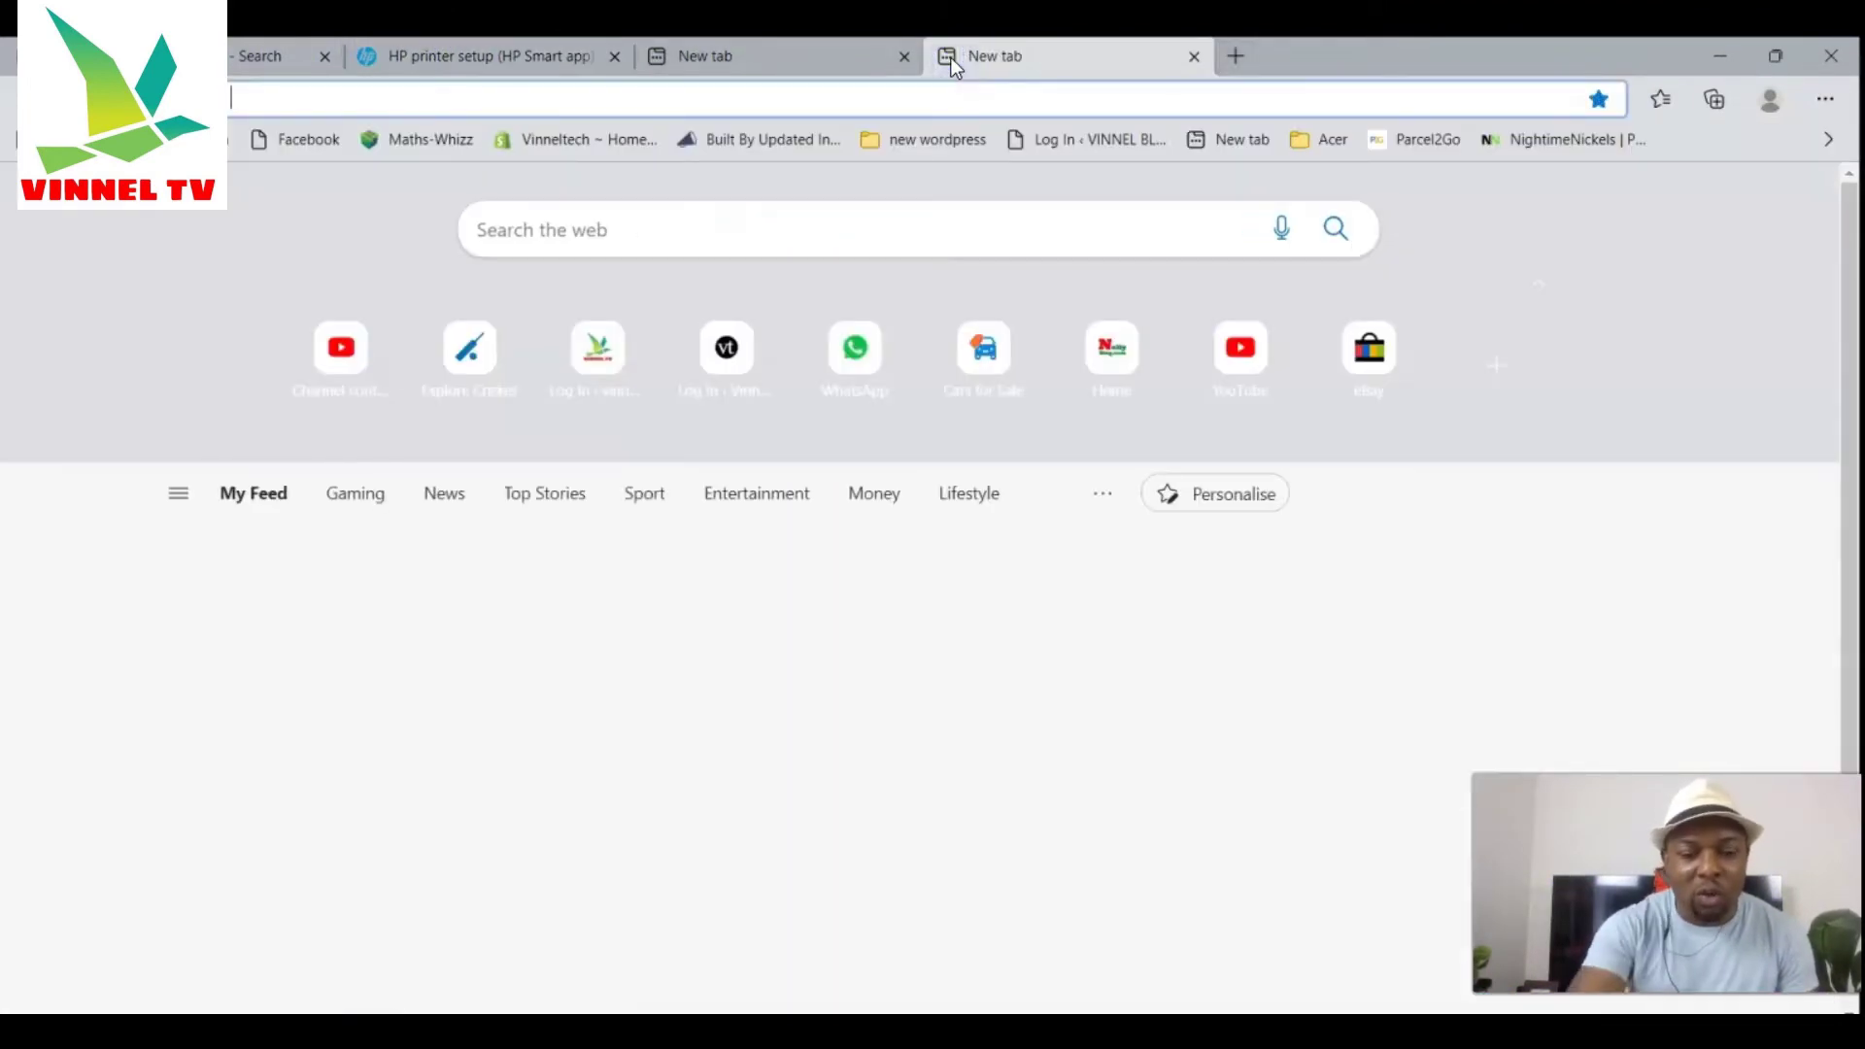
Step: Load hp.com, close the unneeded tabs, and go to the Software & Drivers page
text(HP.COM)
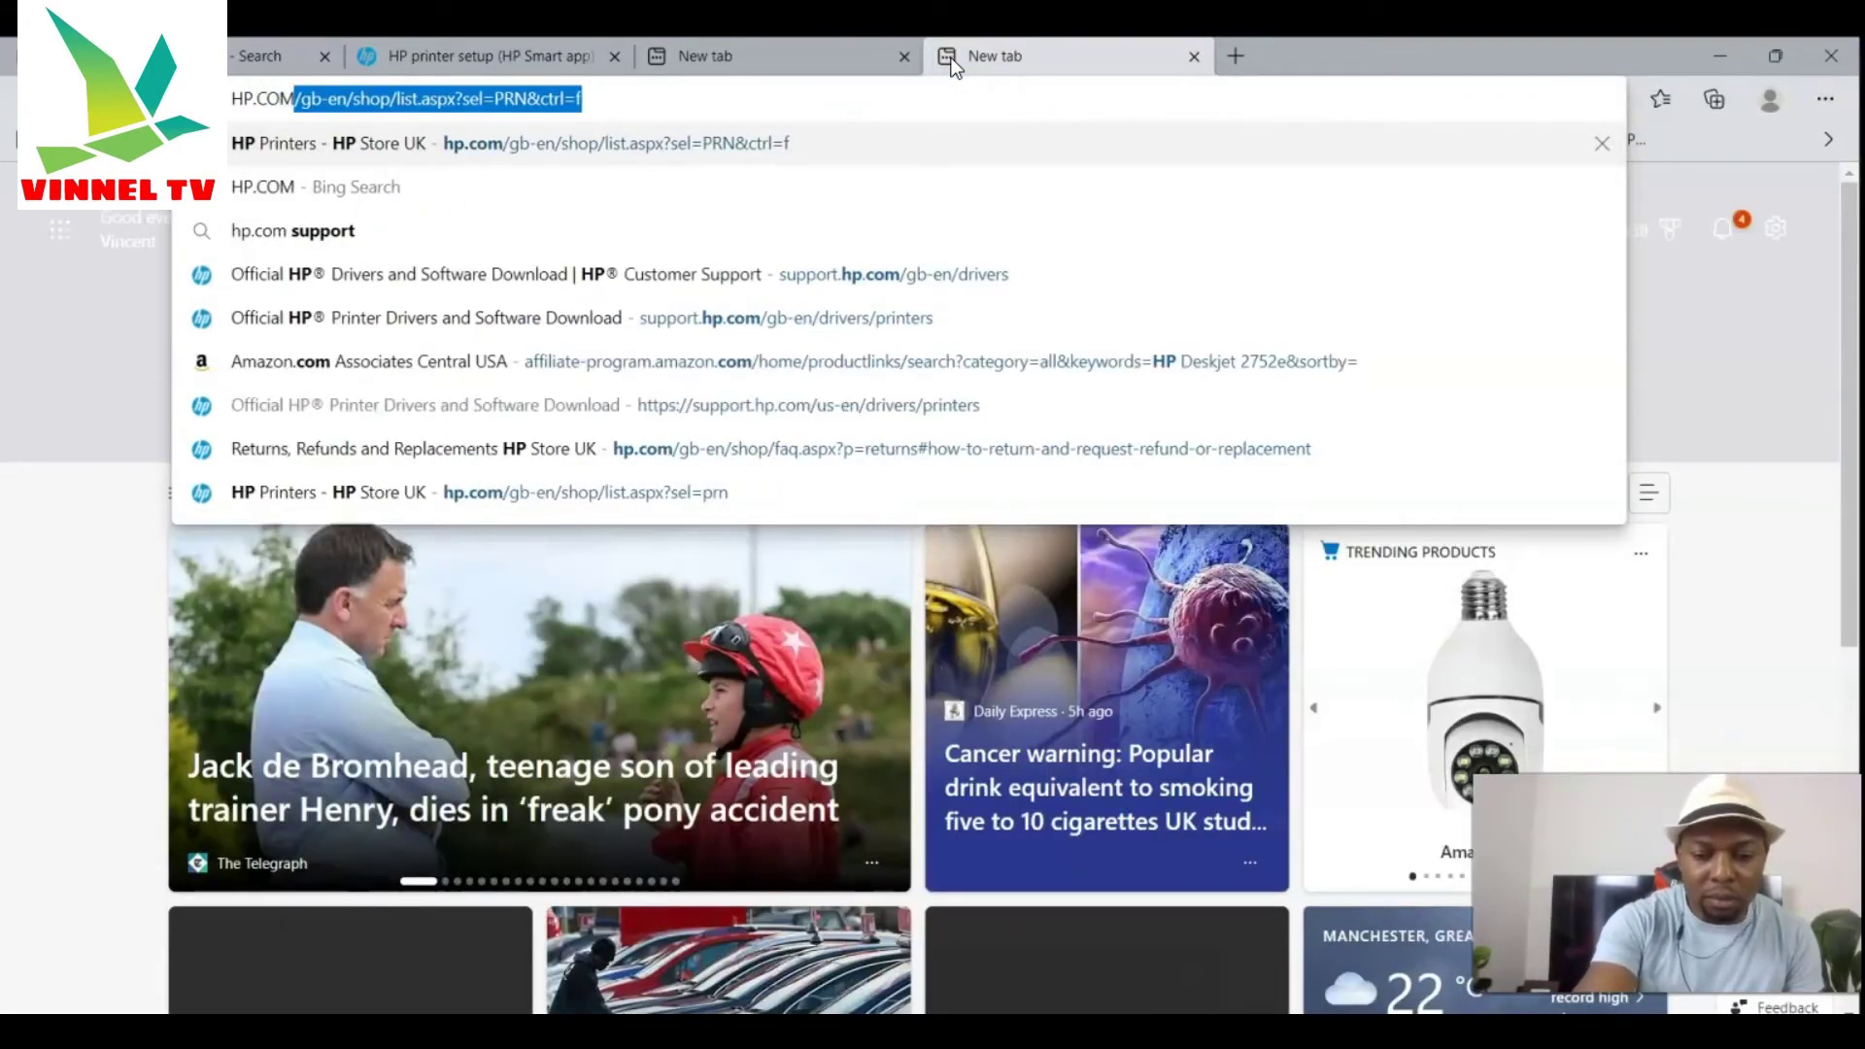
key(Return)
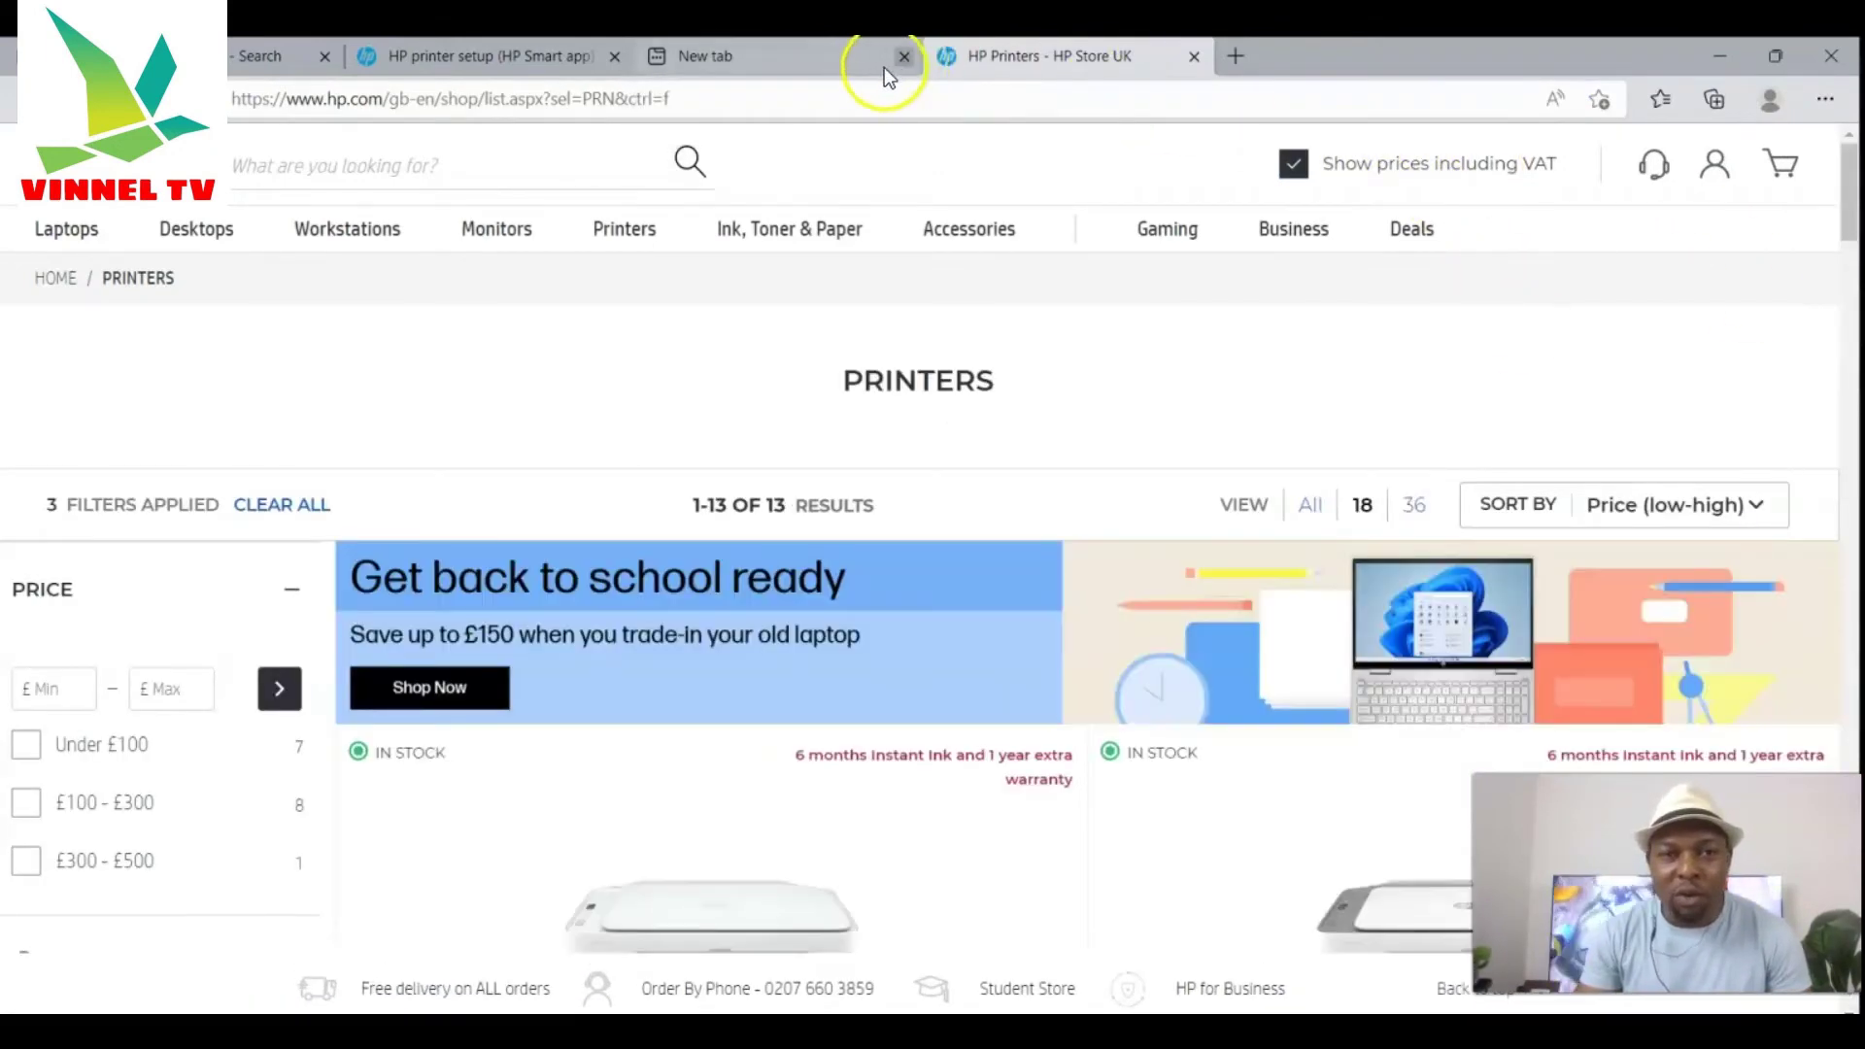
middle_click(365, 59)
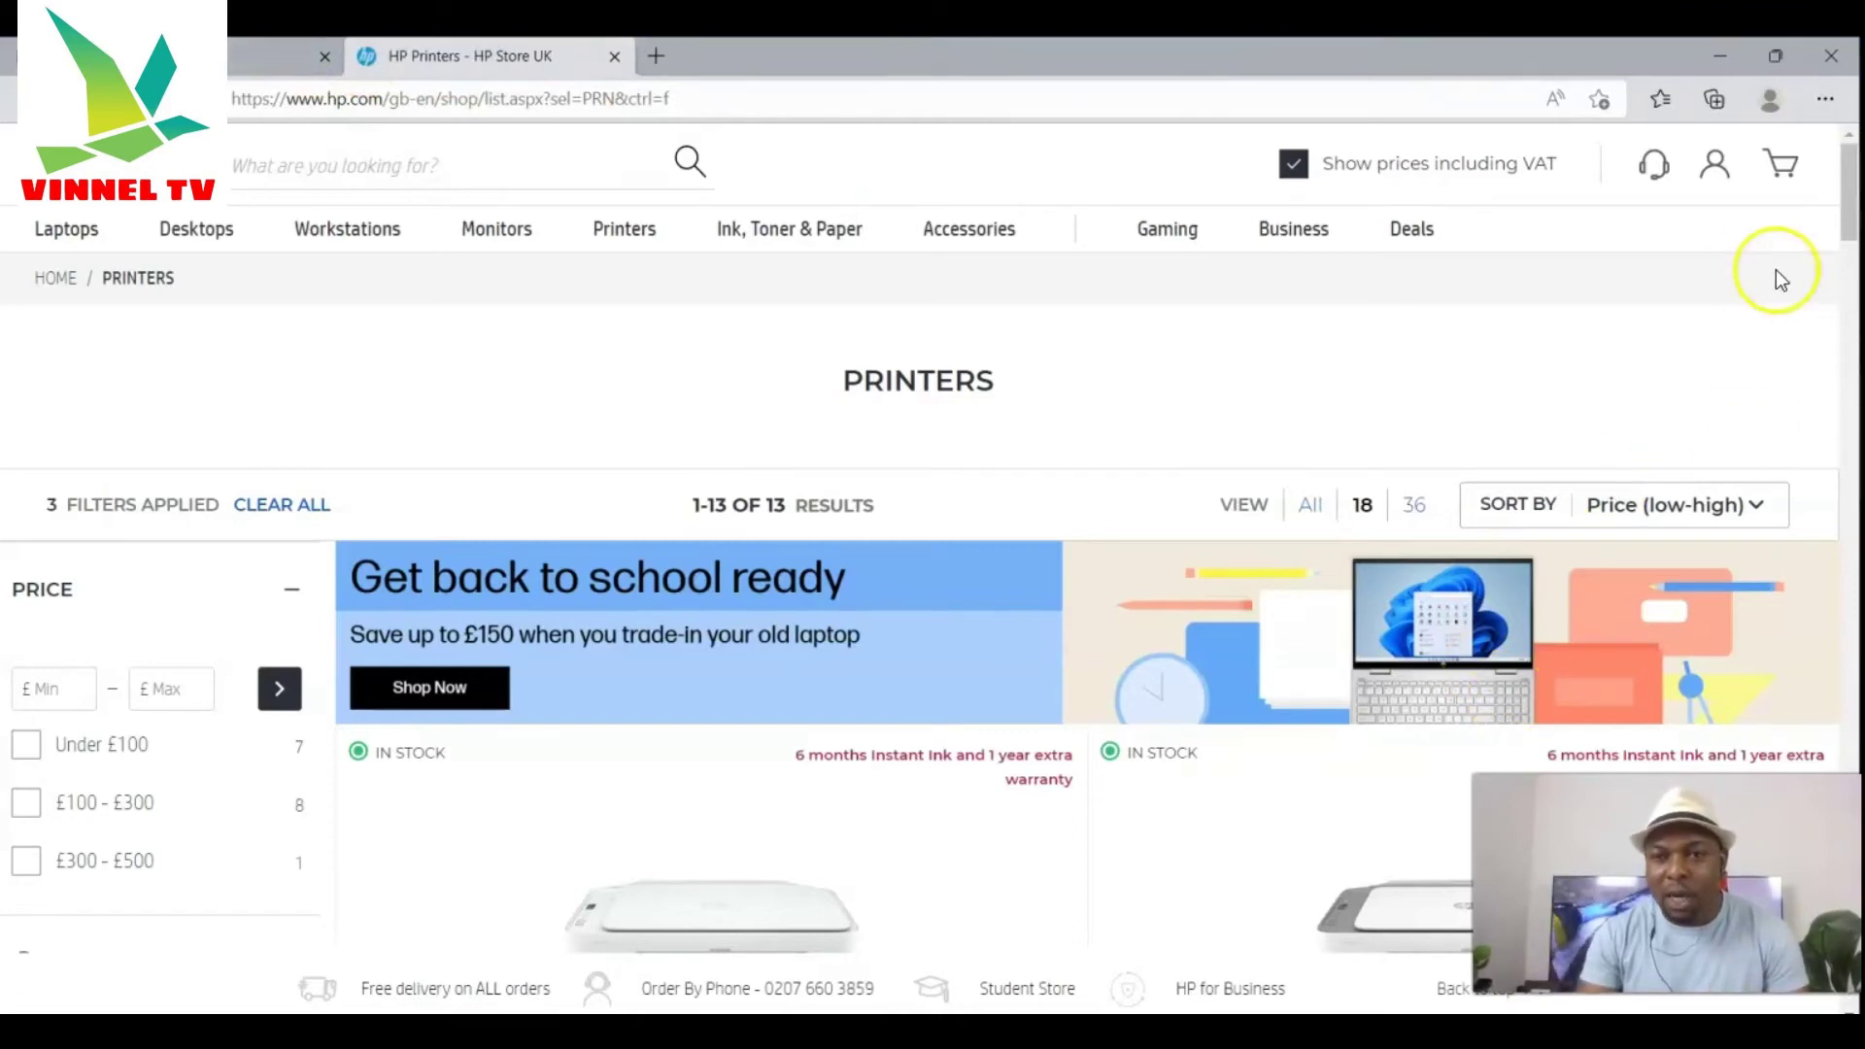
click(1651, 166)
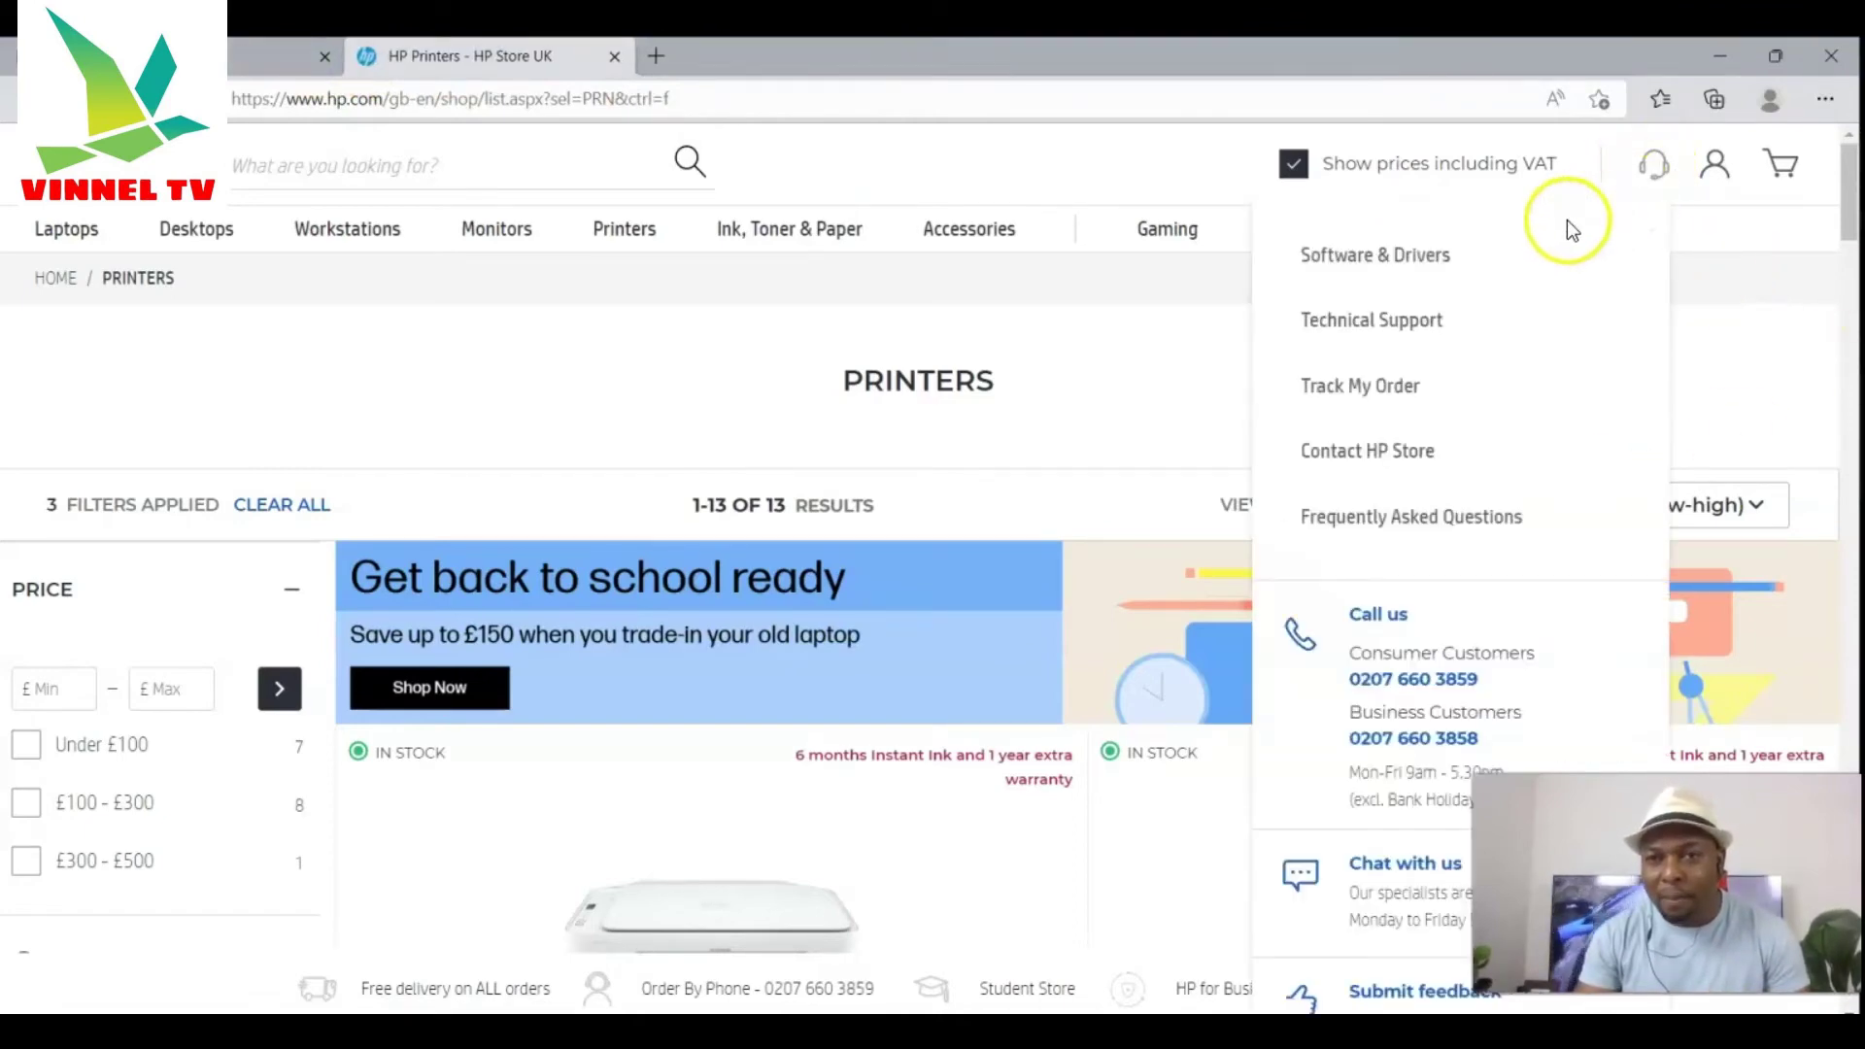
click(1389, 270)
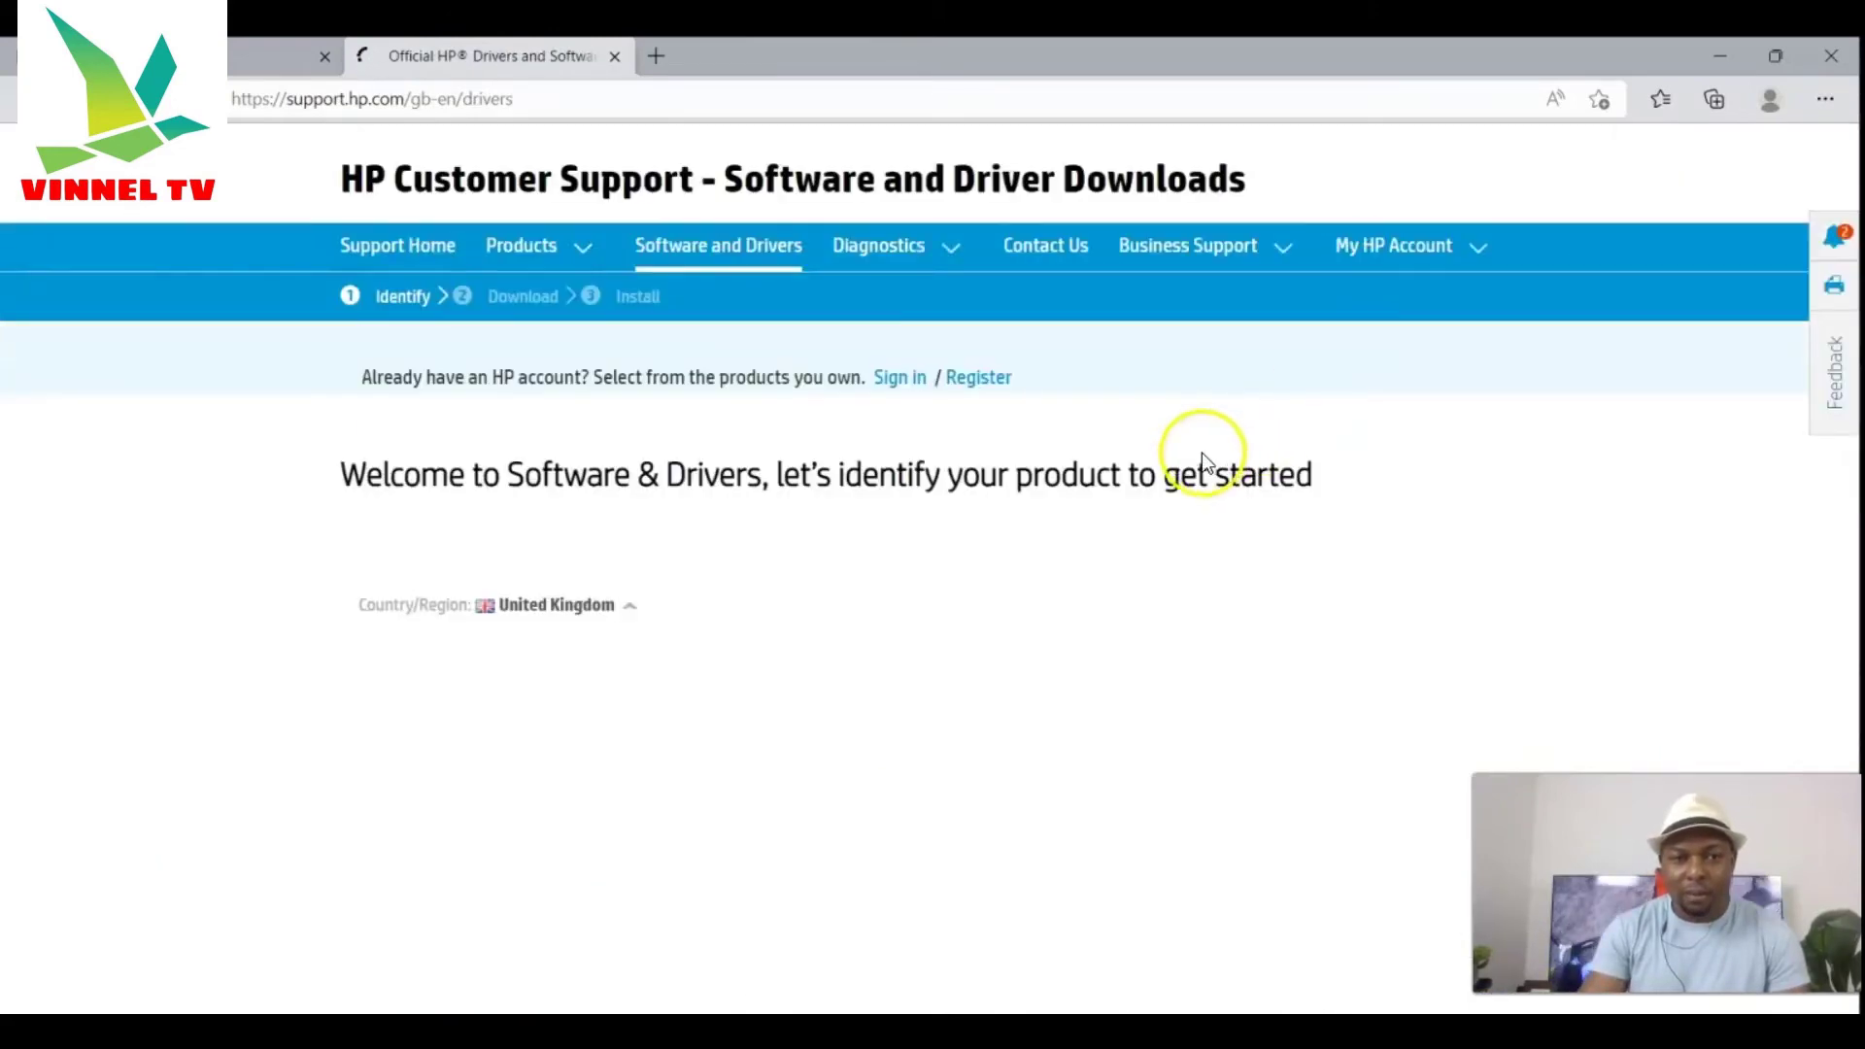
Step: Set the support region to United States, dismiss the notices, and choose the Printer category
scroll(645, 761, down, 5)
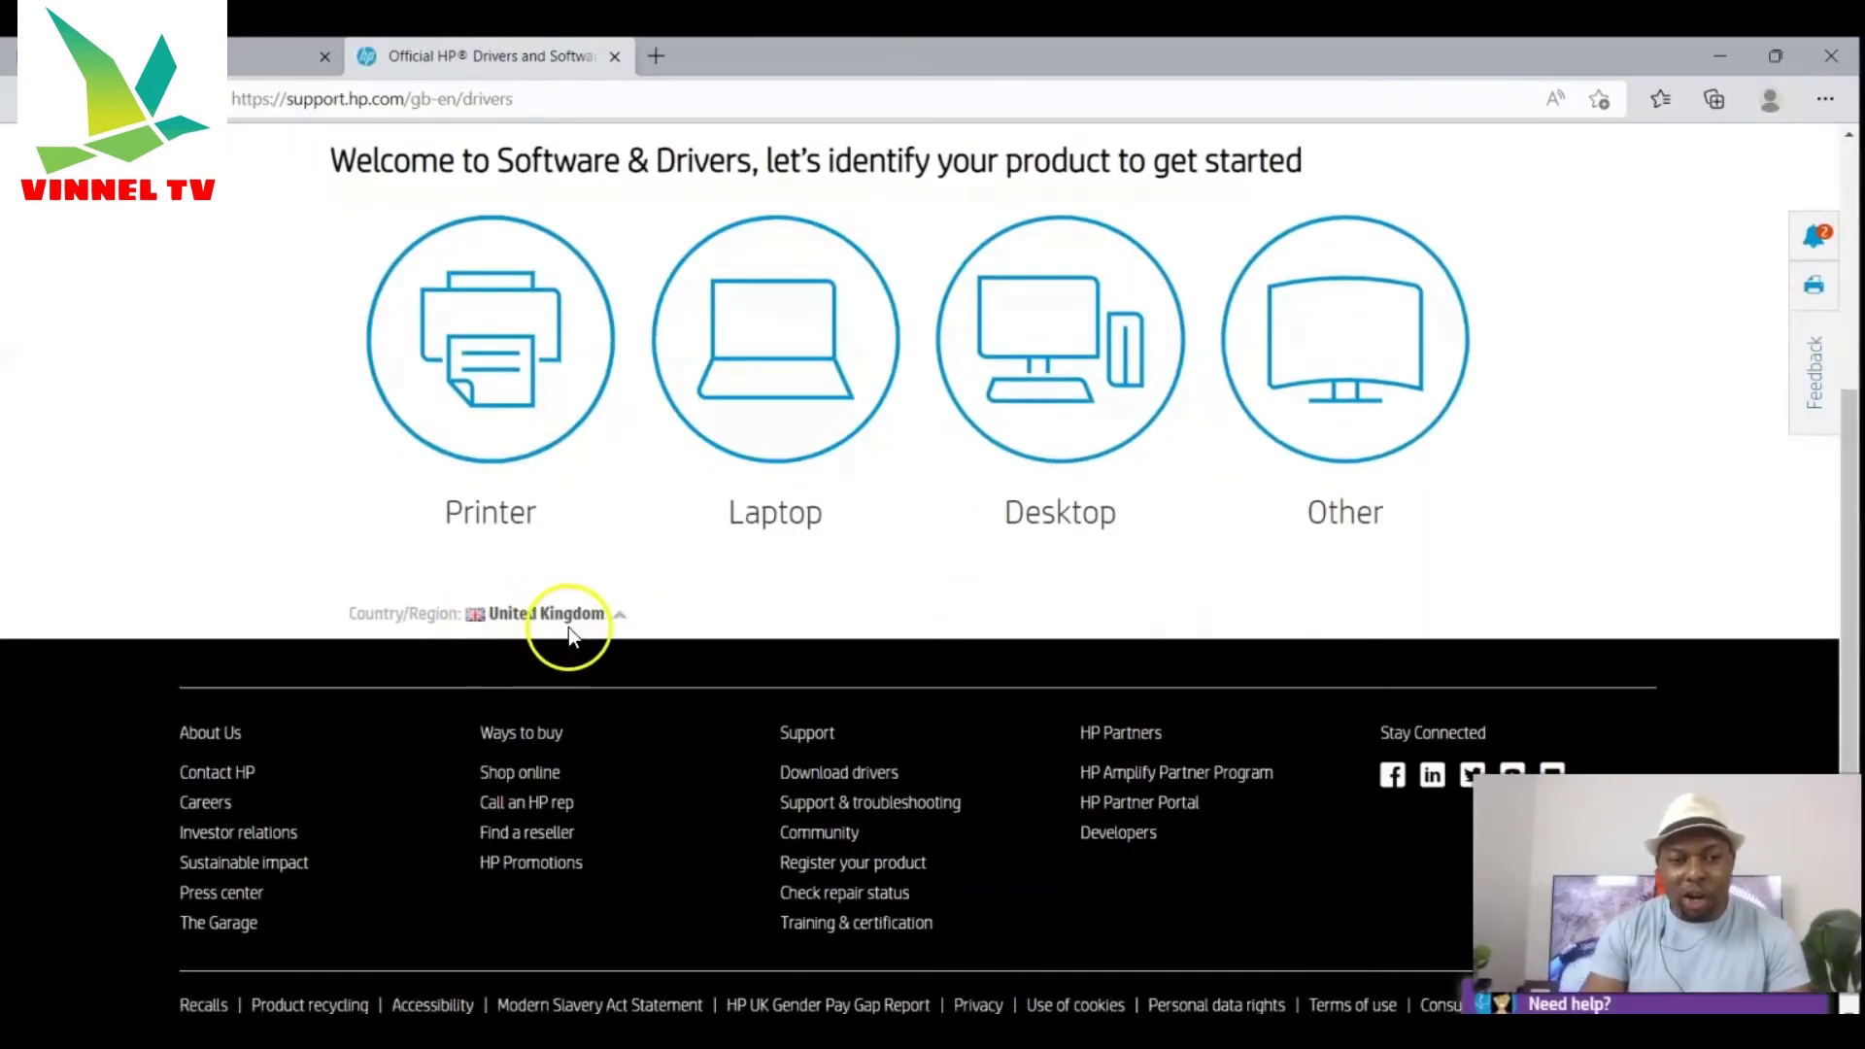
click(615, 613)
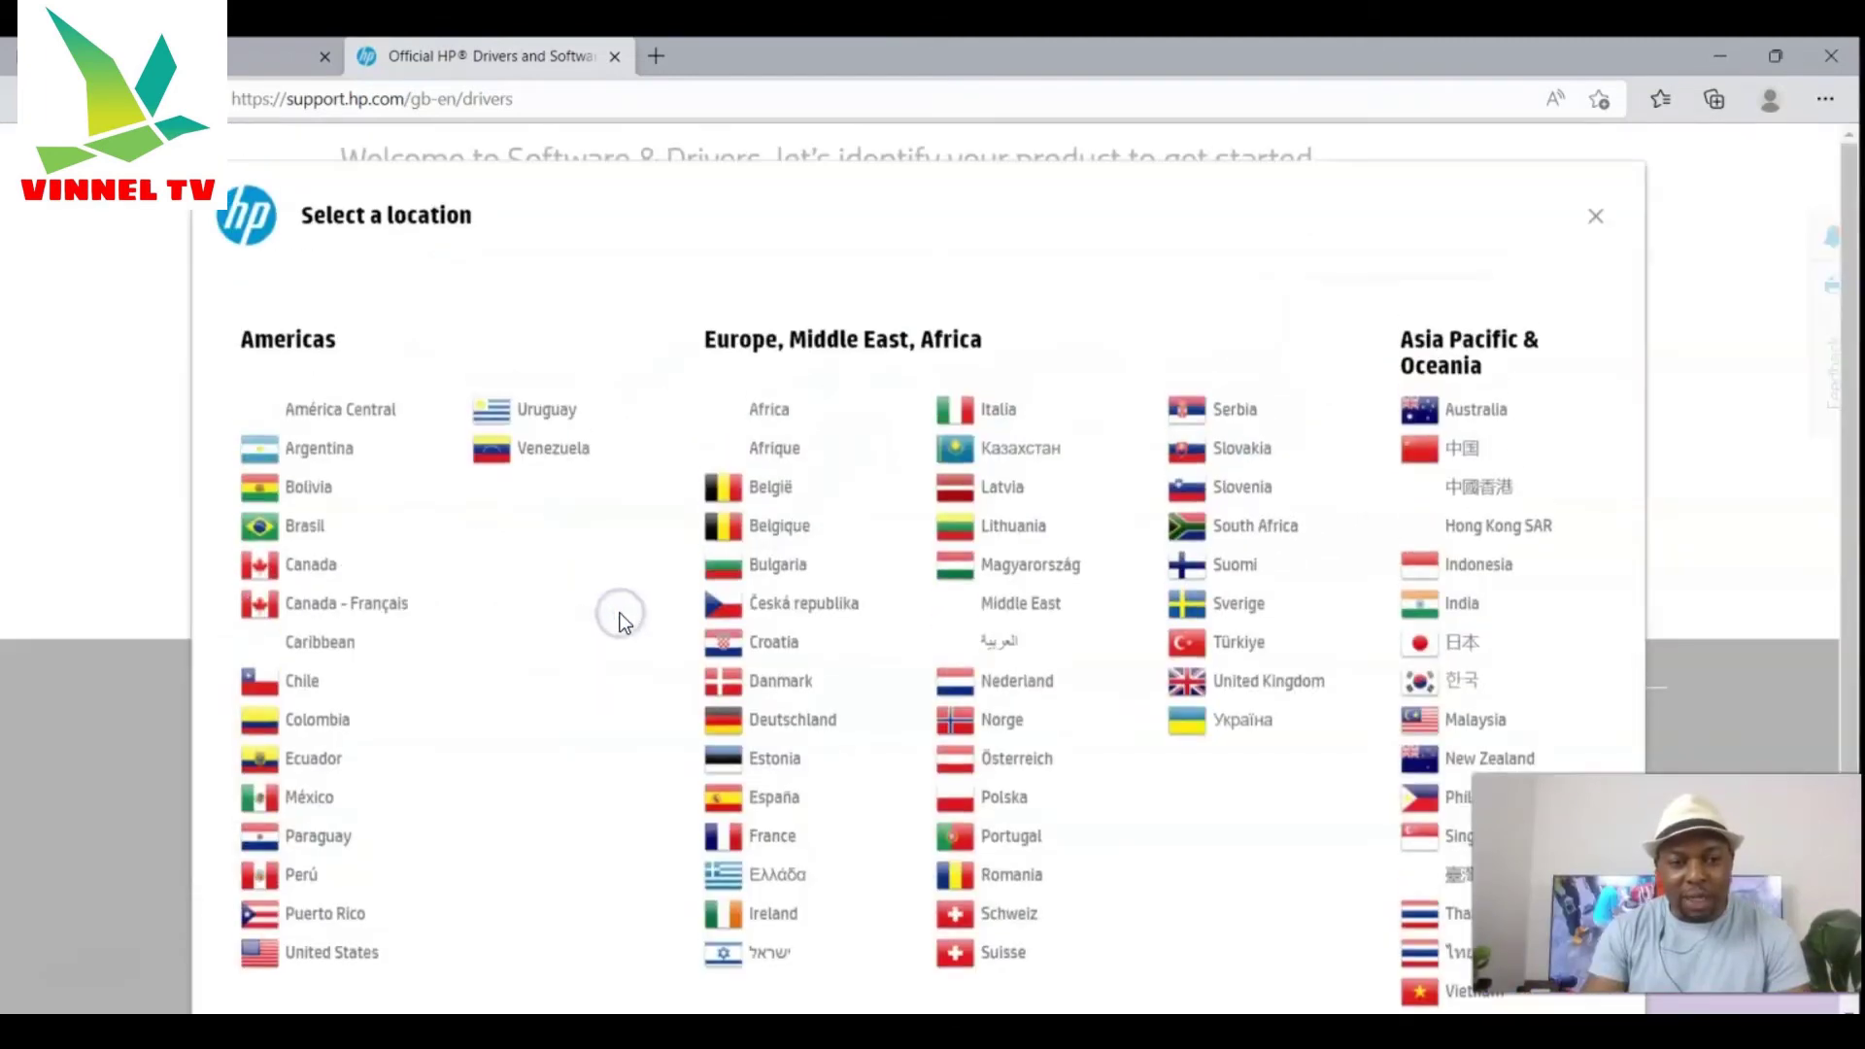
click(301, 953)
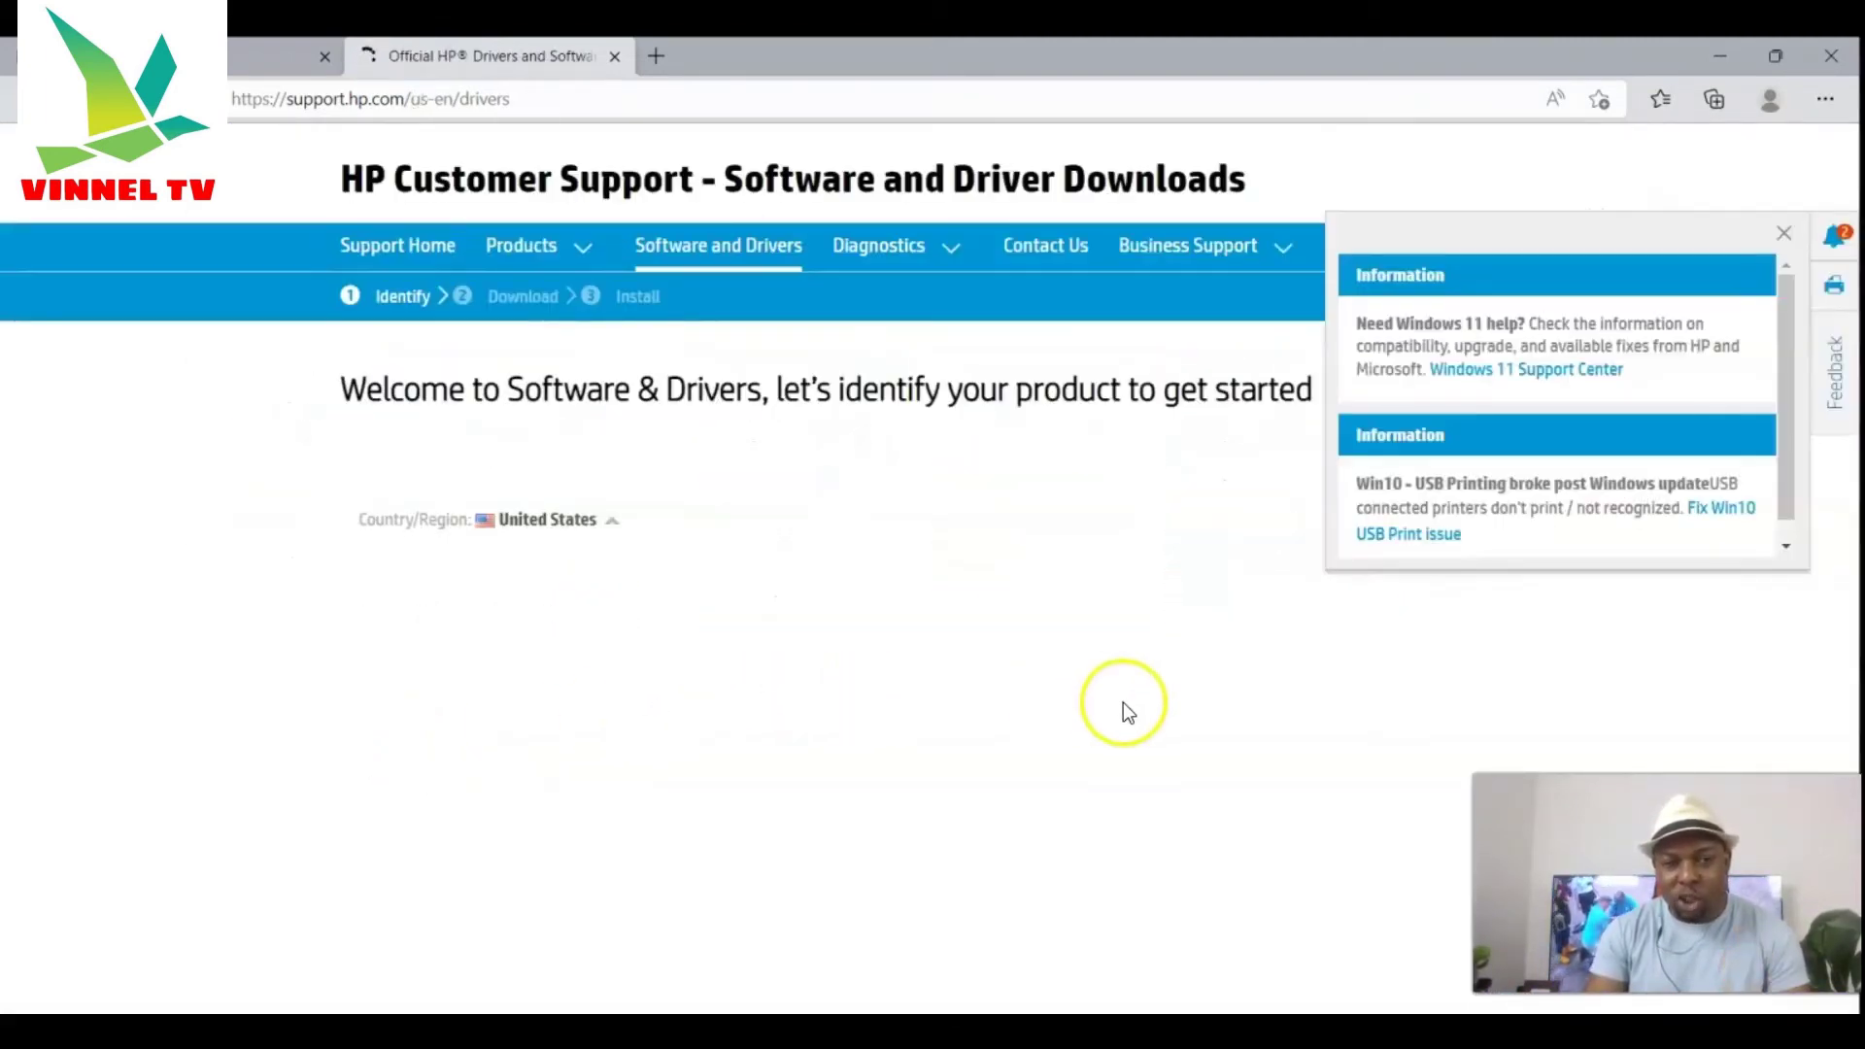
scroll(1175, 714, down, 3)
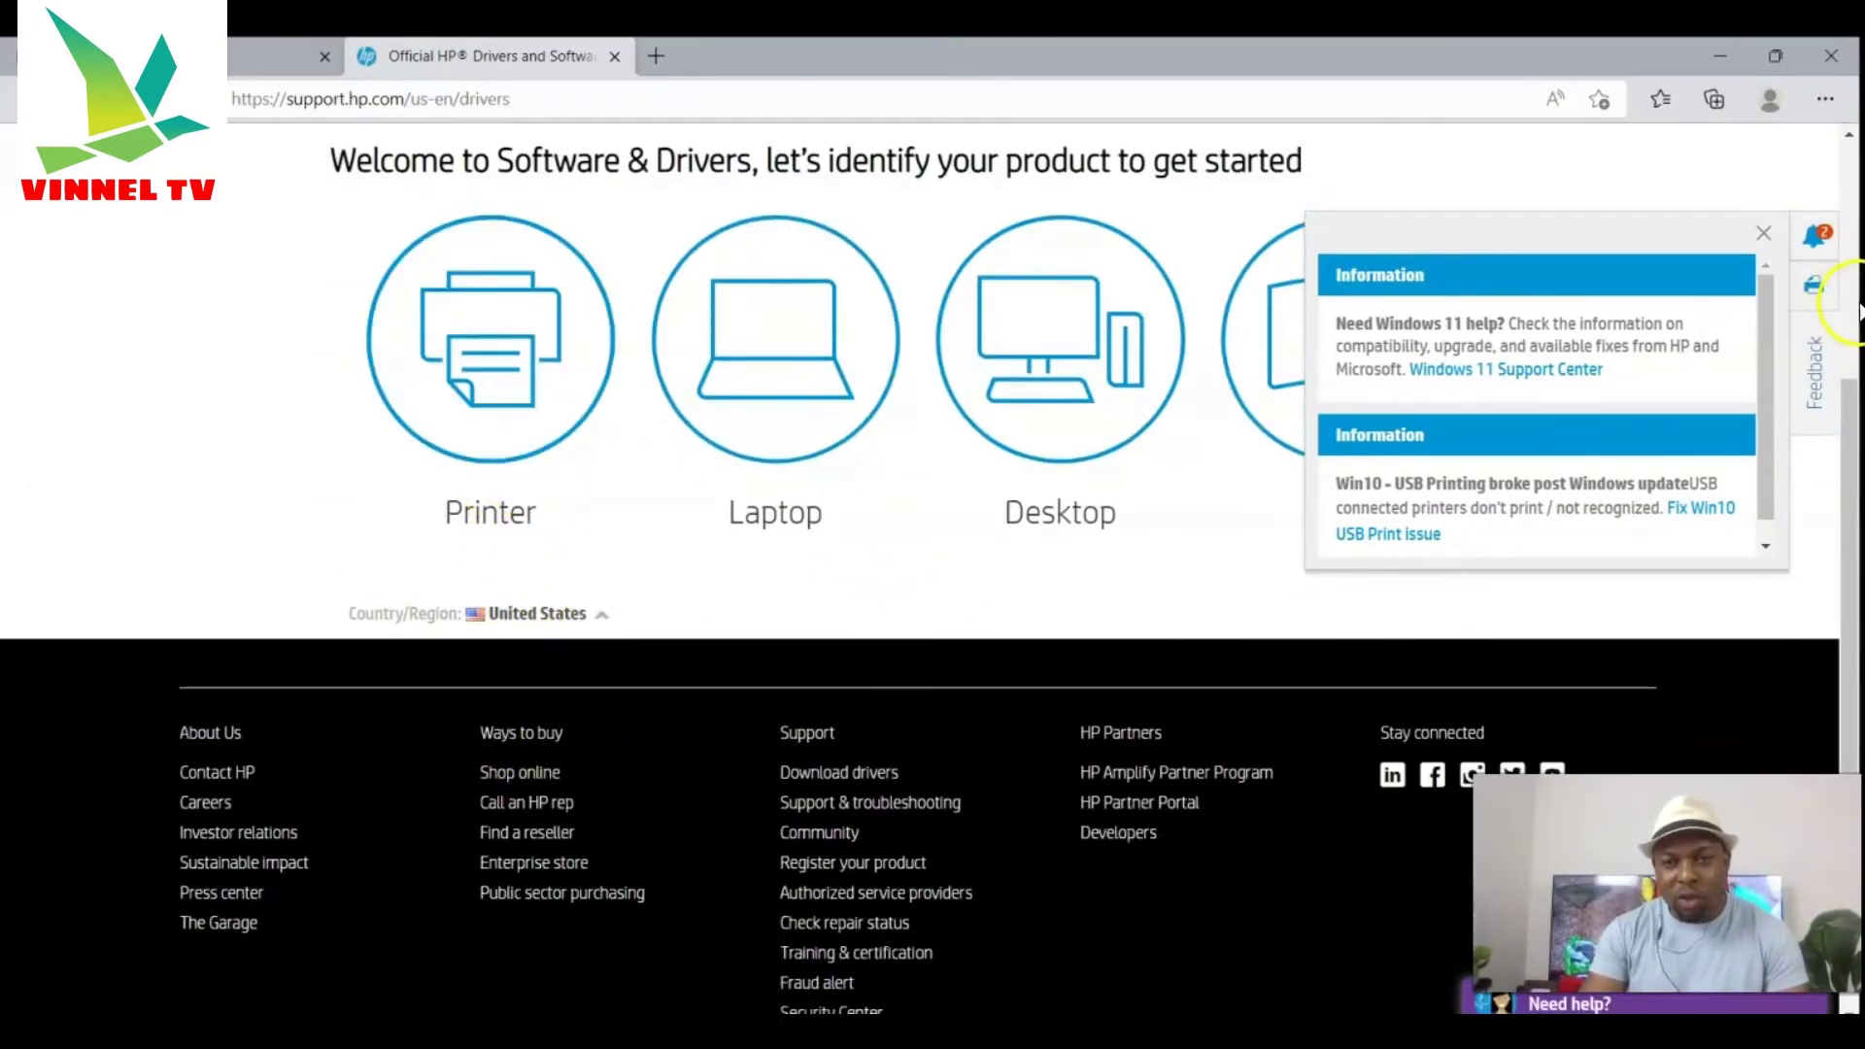
click(1769, 235)
click(479, 516)
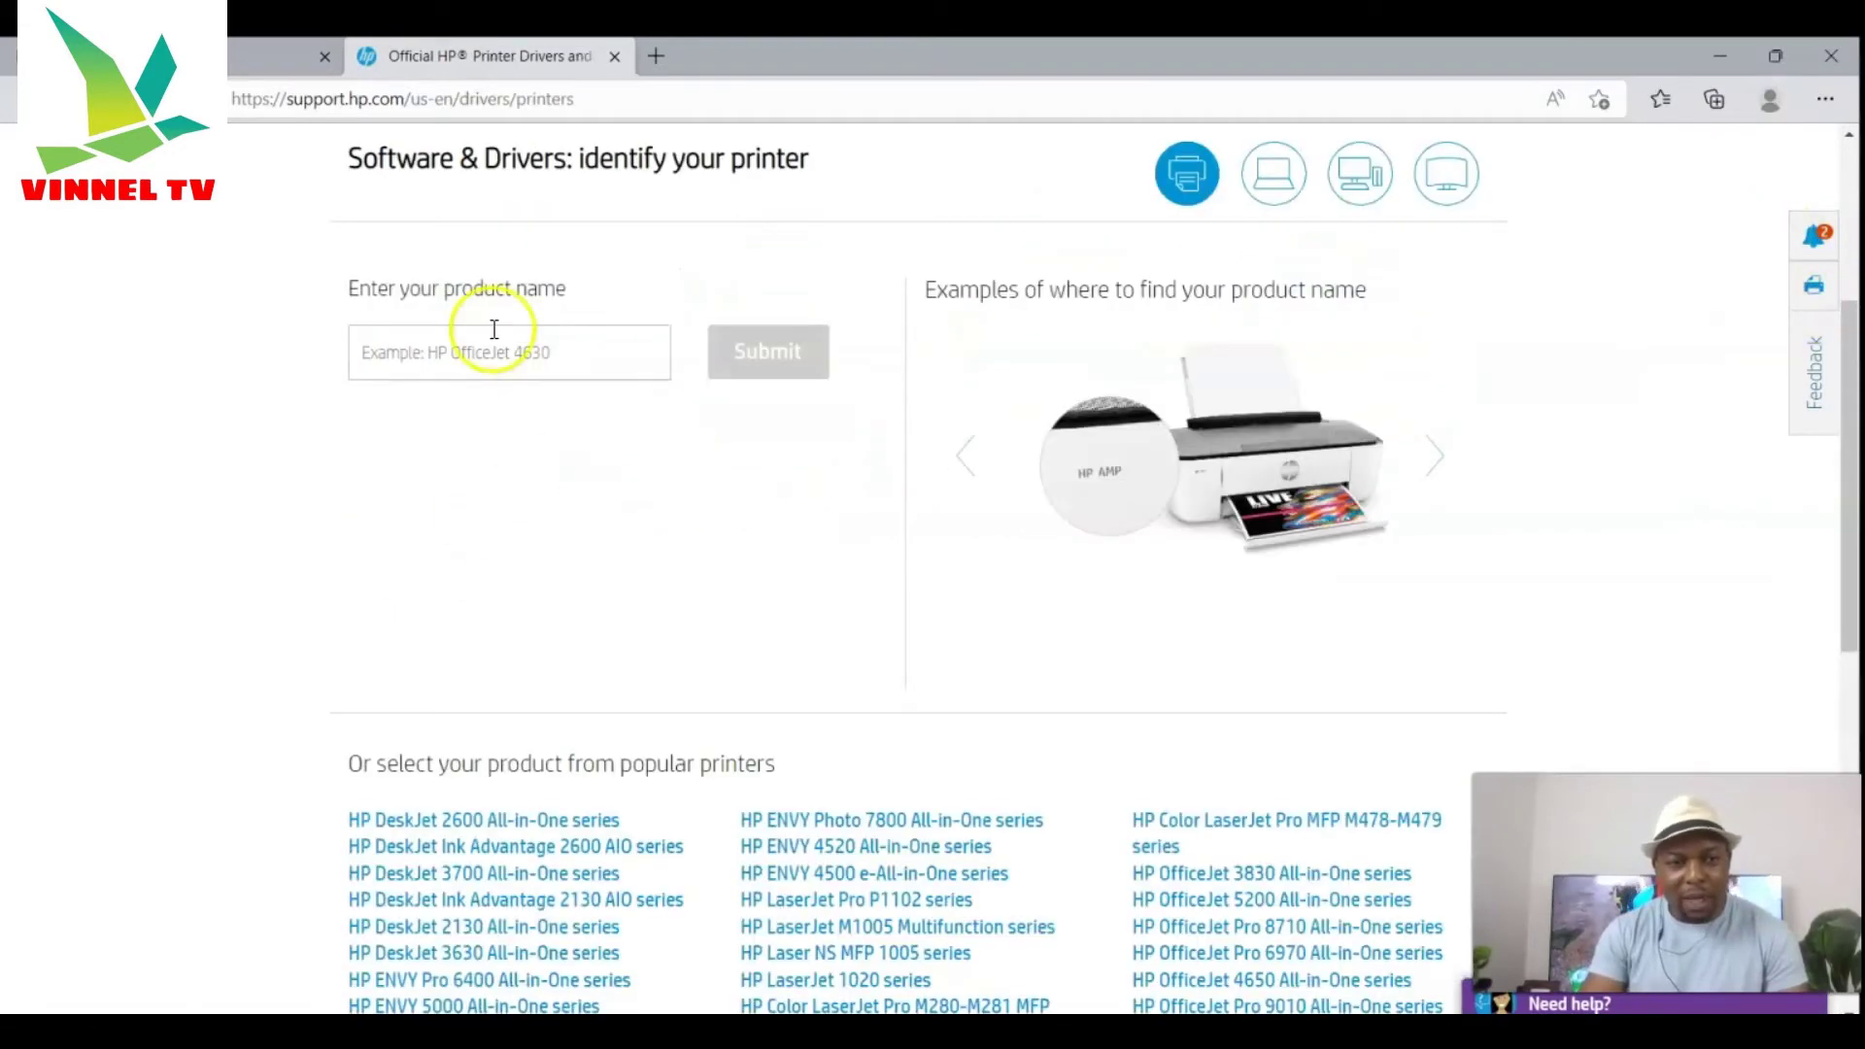
Step: Look up drivers for the HP ENVY Pro 6458 All-in-One Printer by product name
click(449, 352)
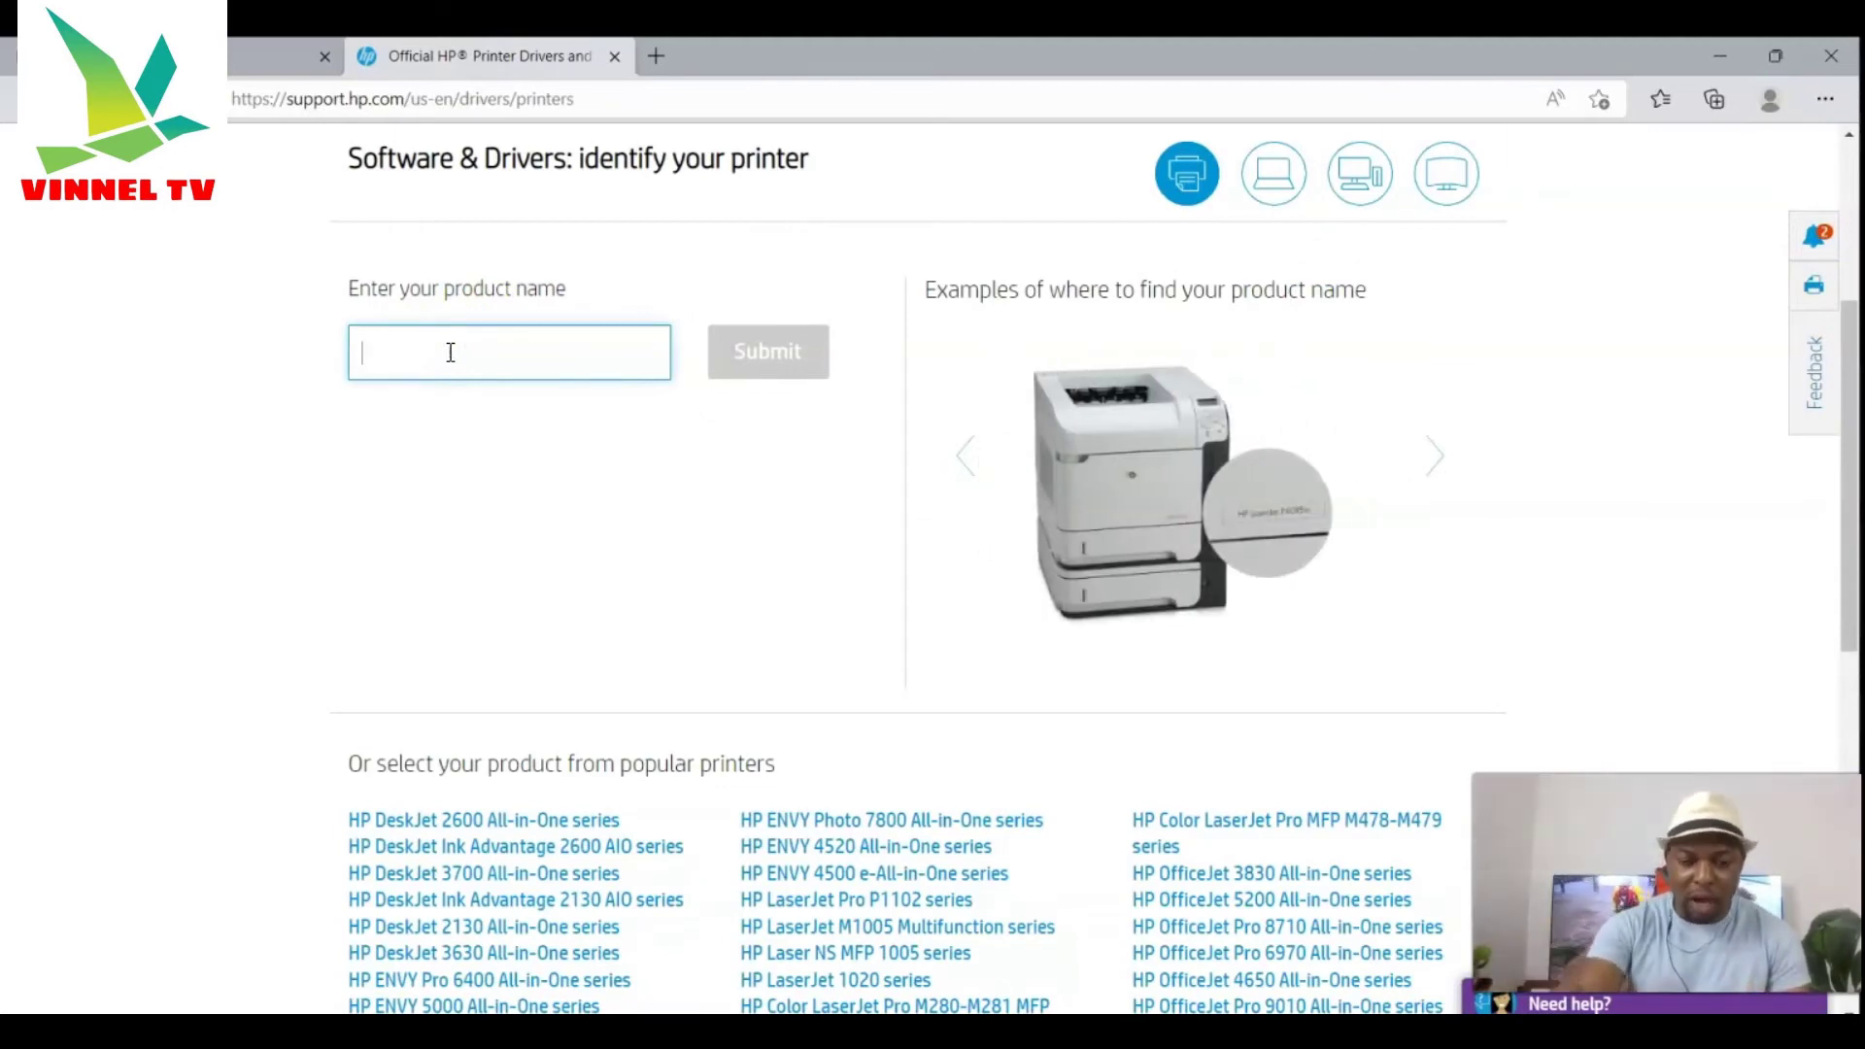
text(HP)
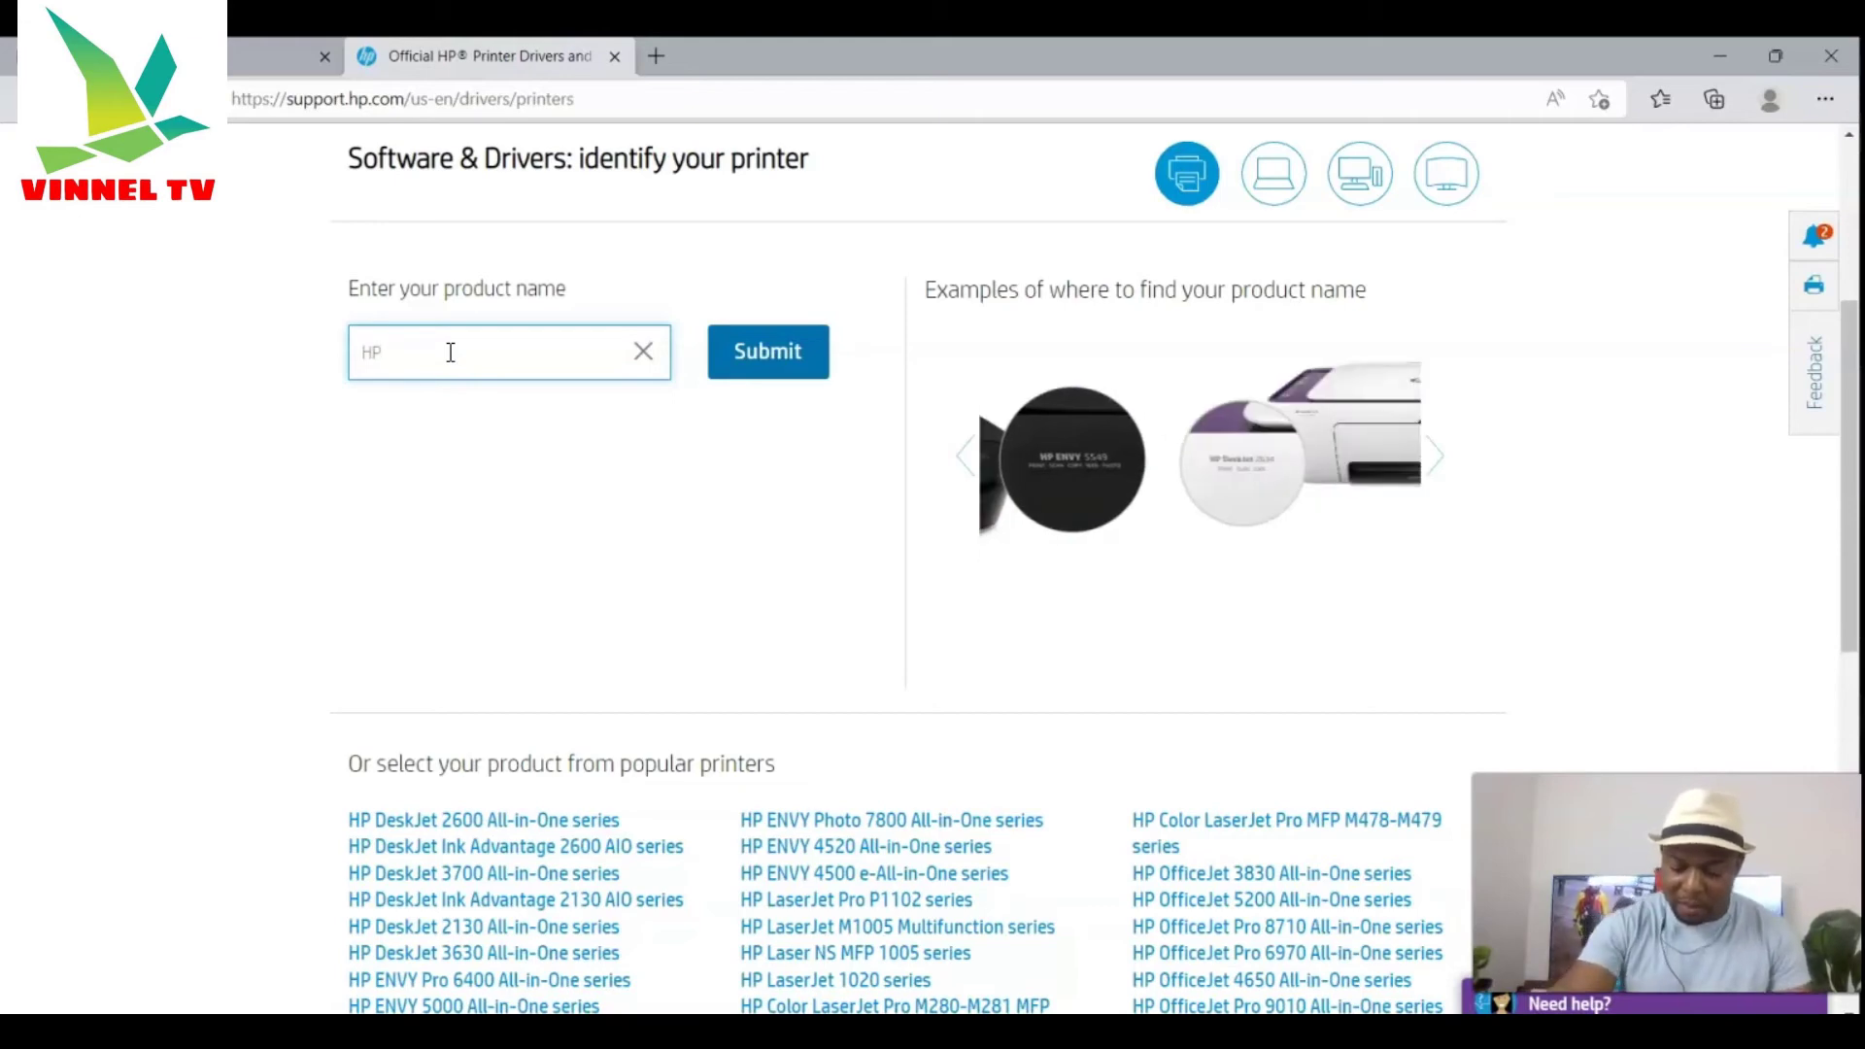
text( ENV)
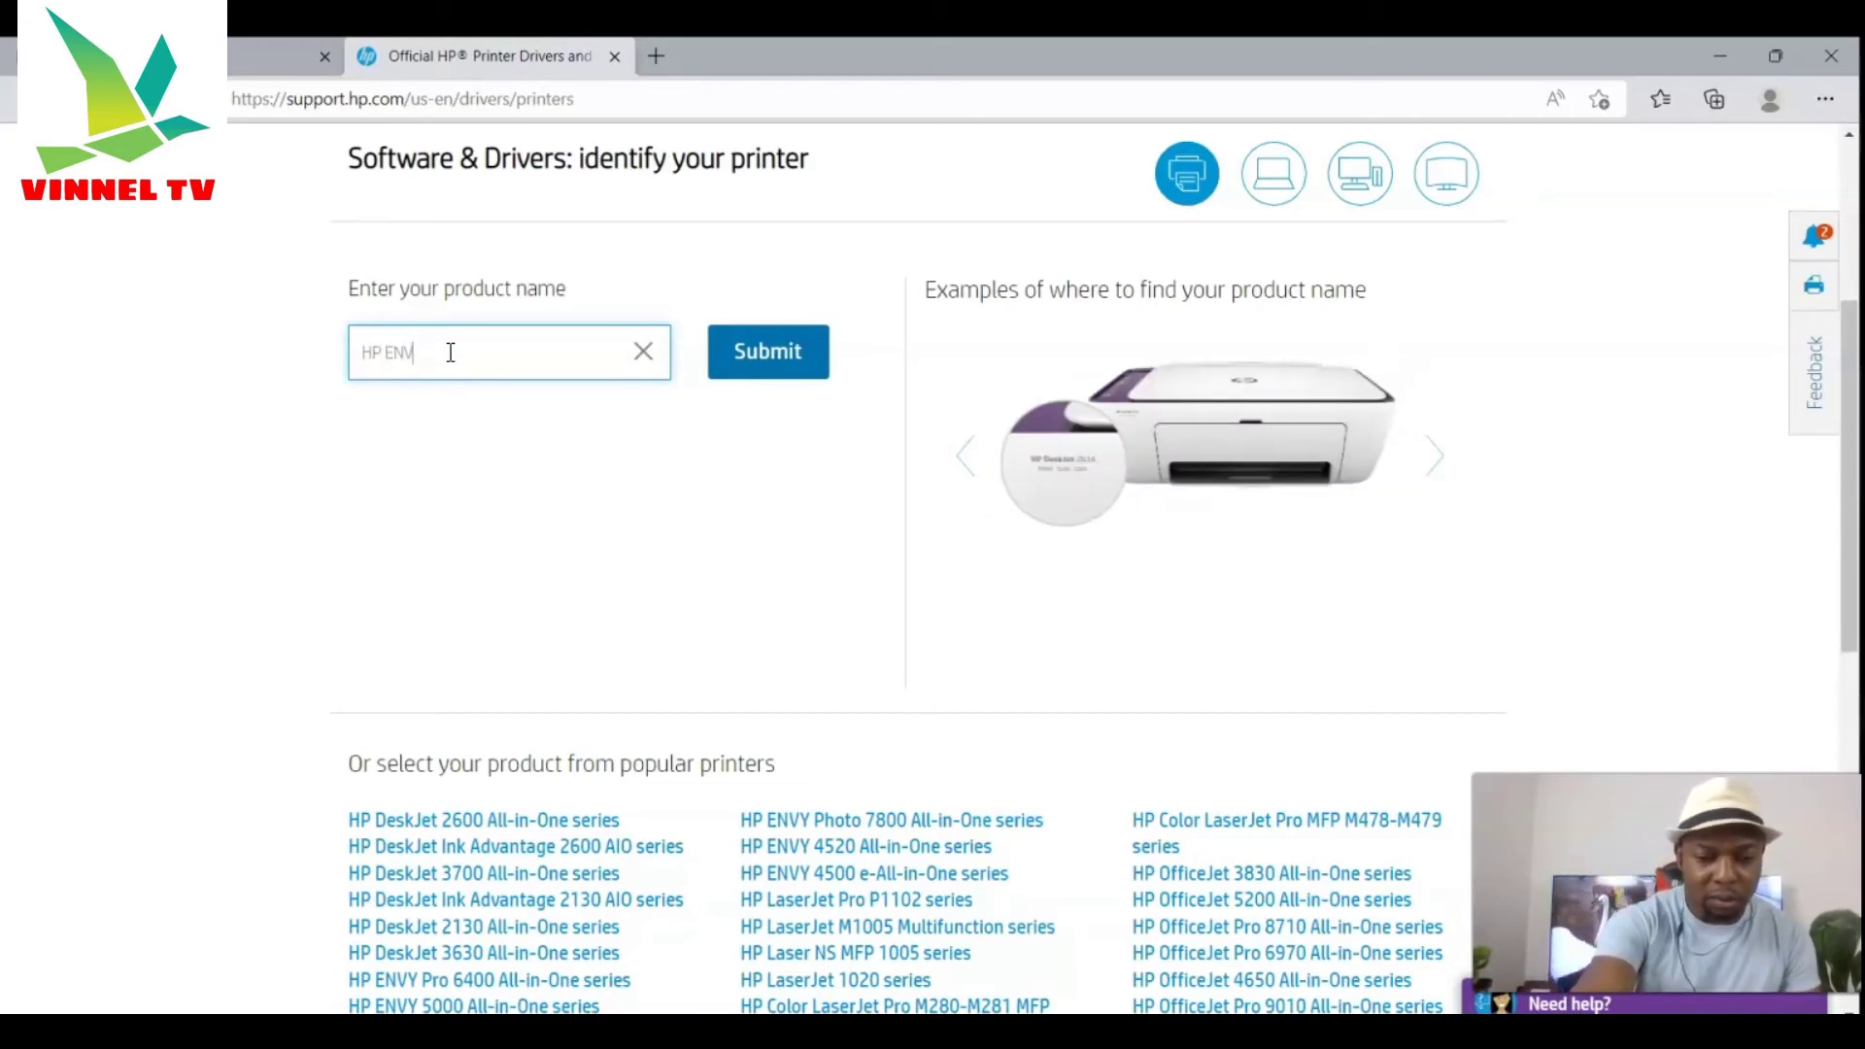
text(Y PRO)
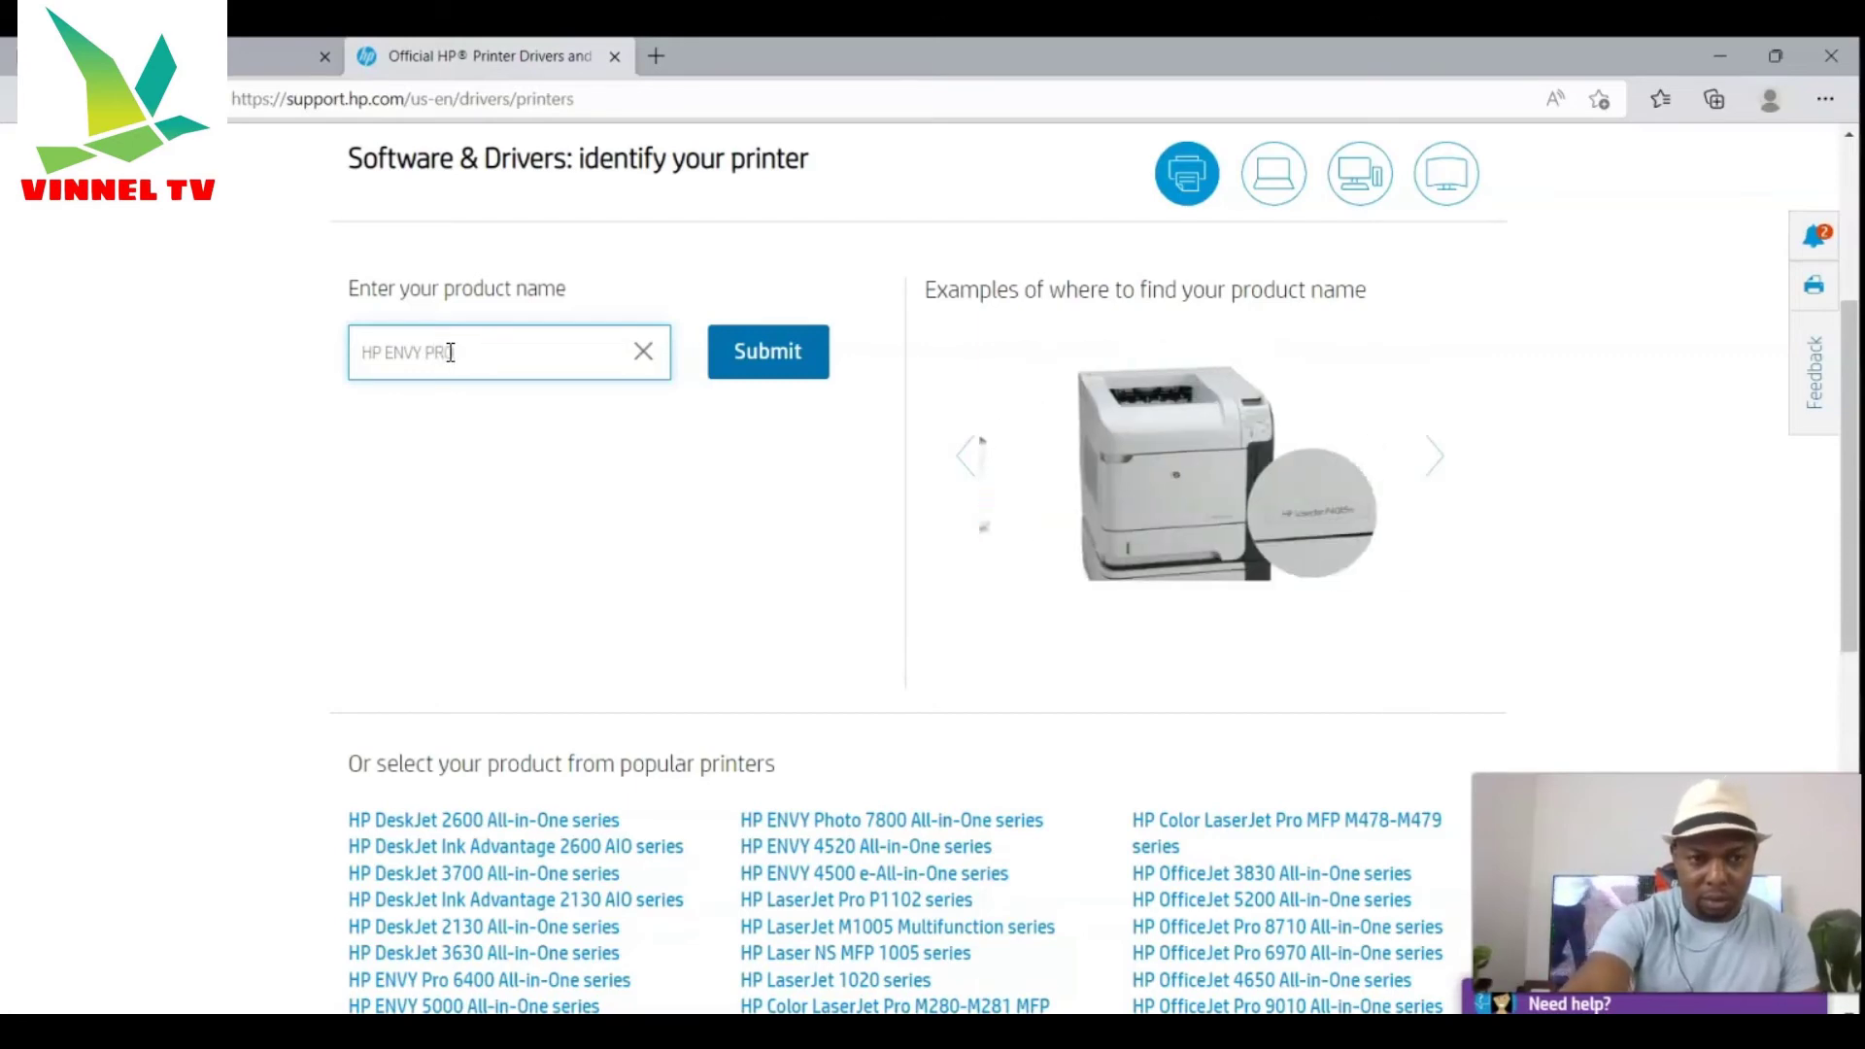
text( 64)
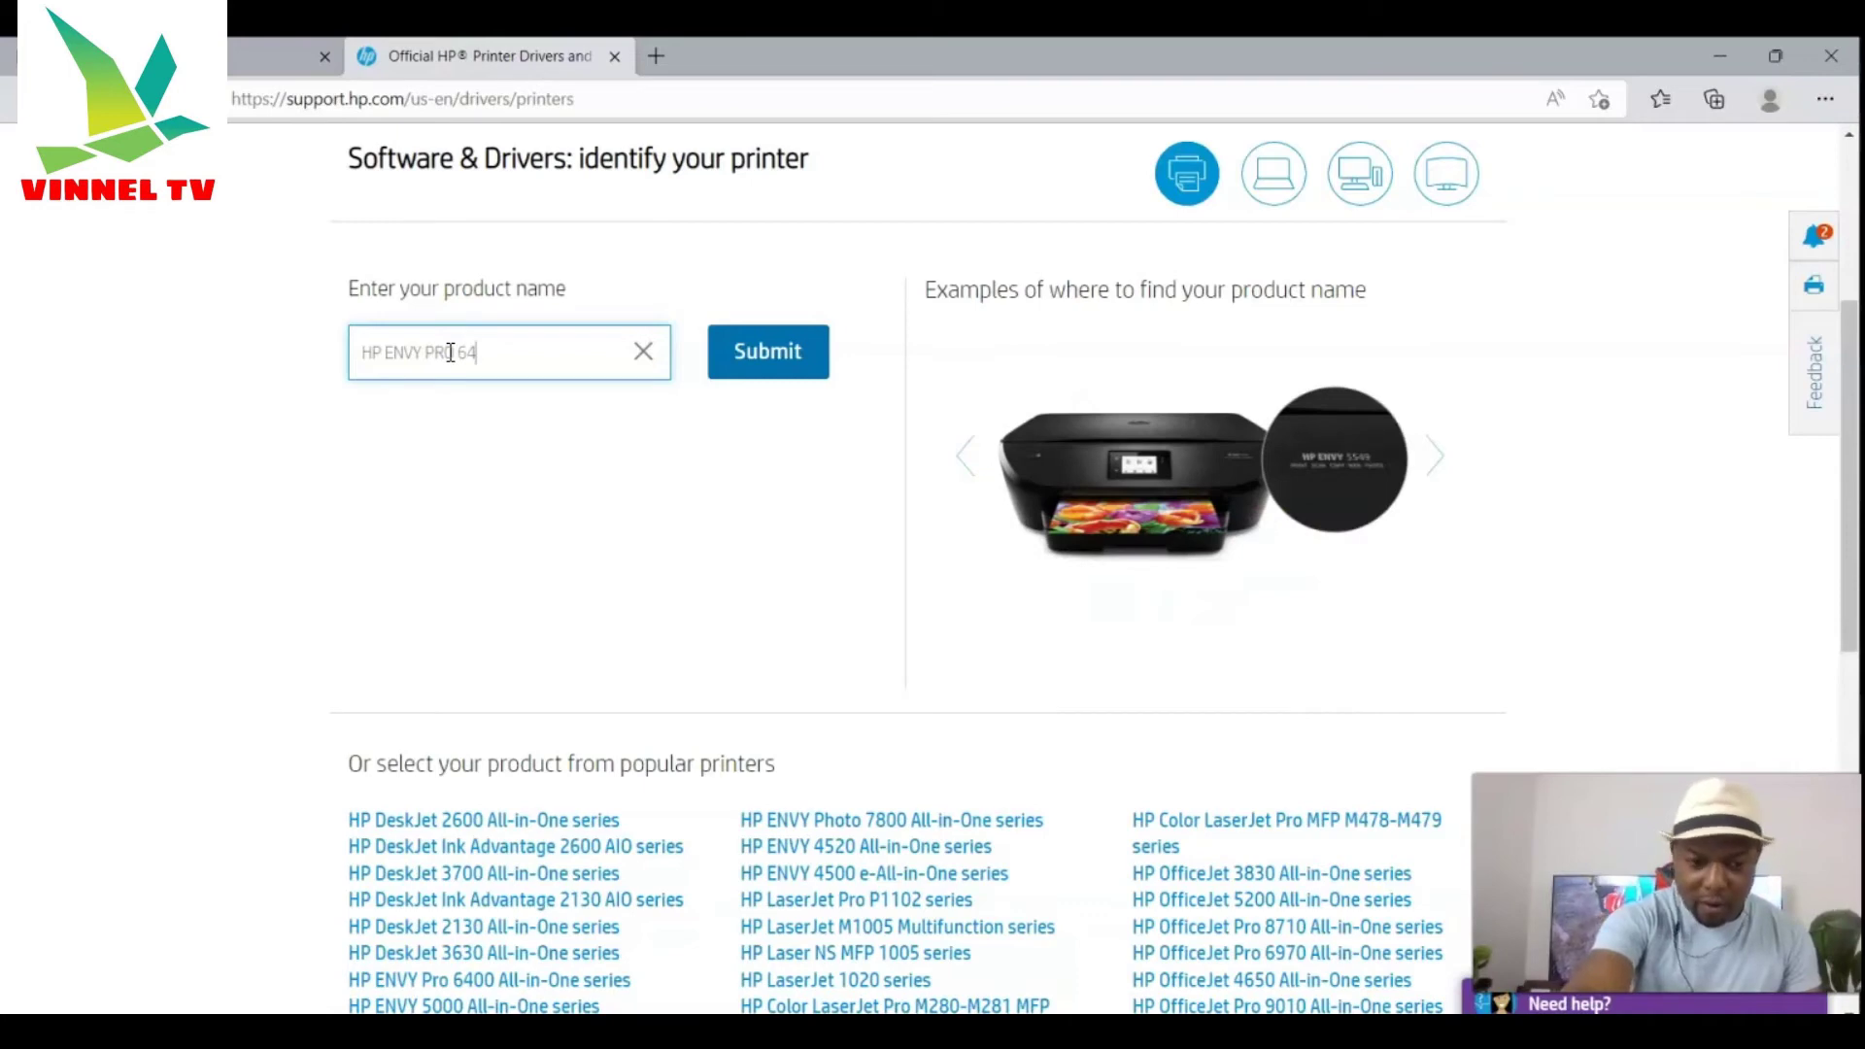
text(58)
key(BackSpace)
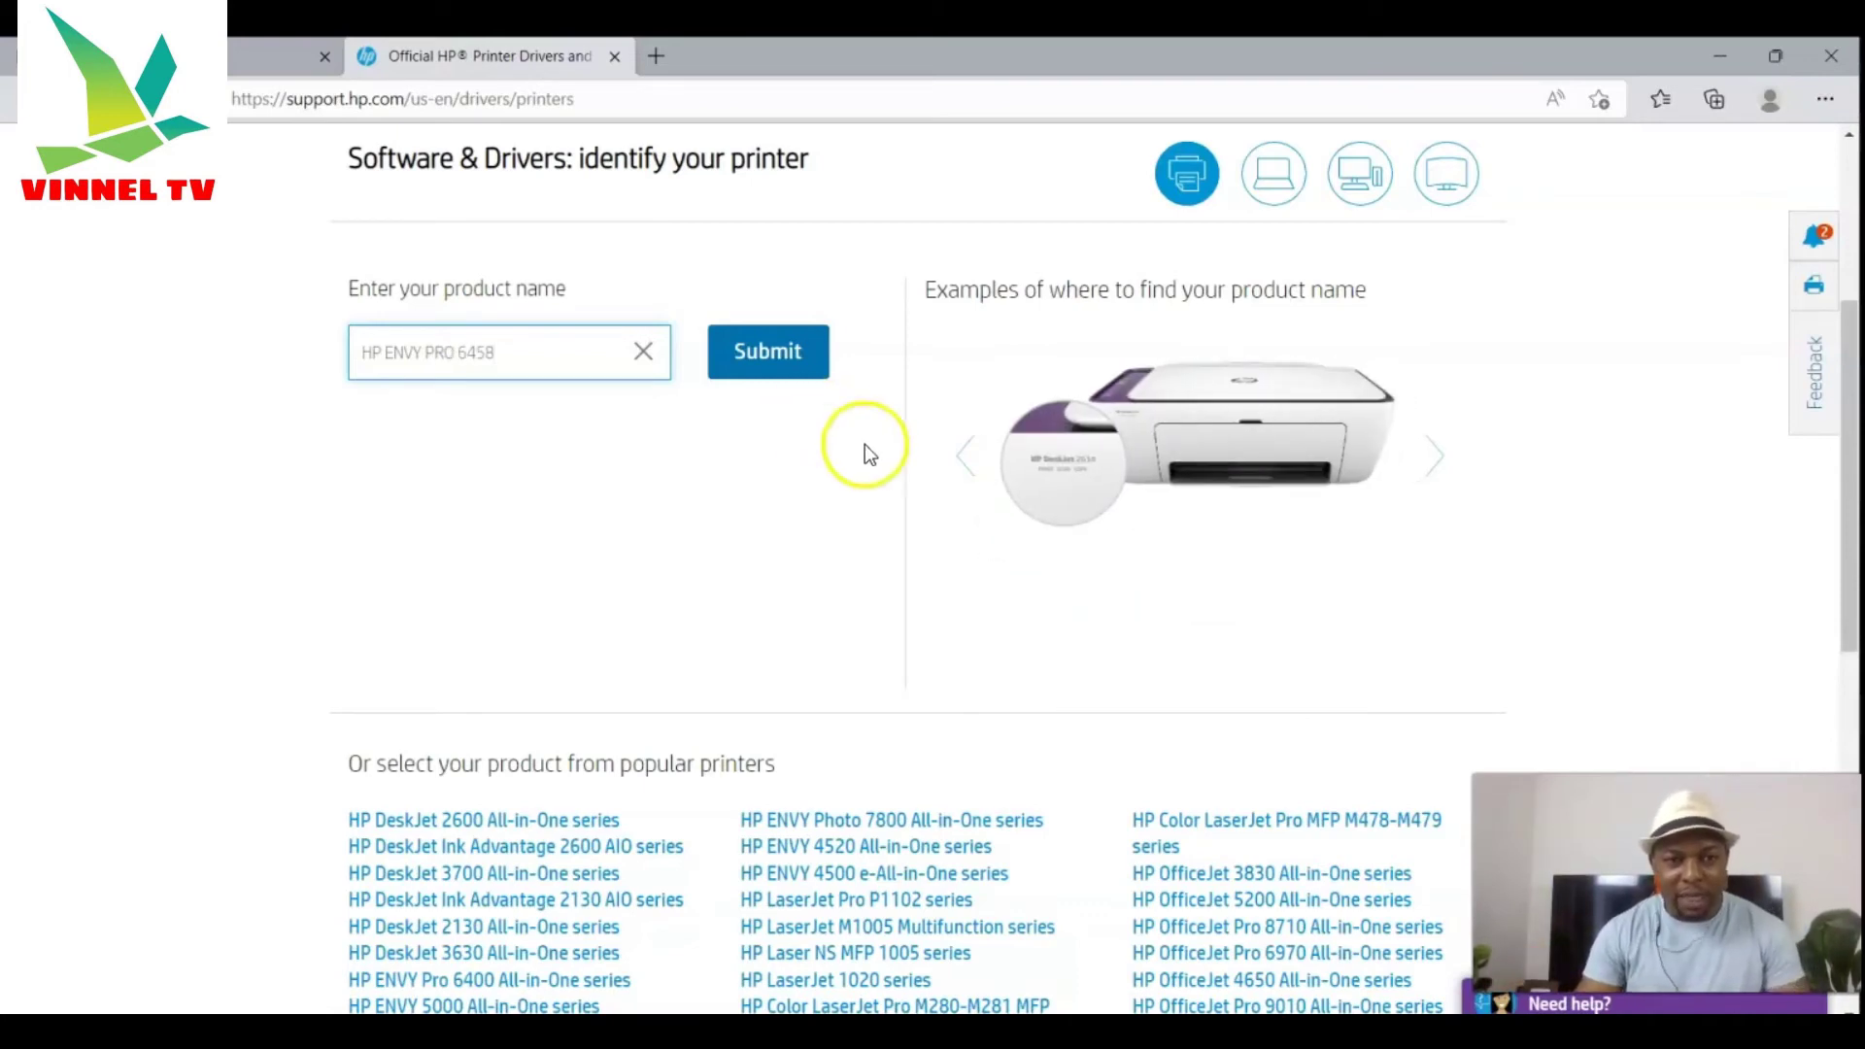
click(774, 351)
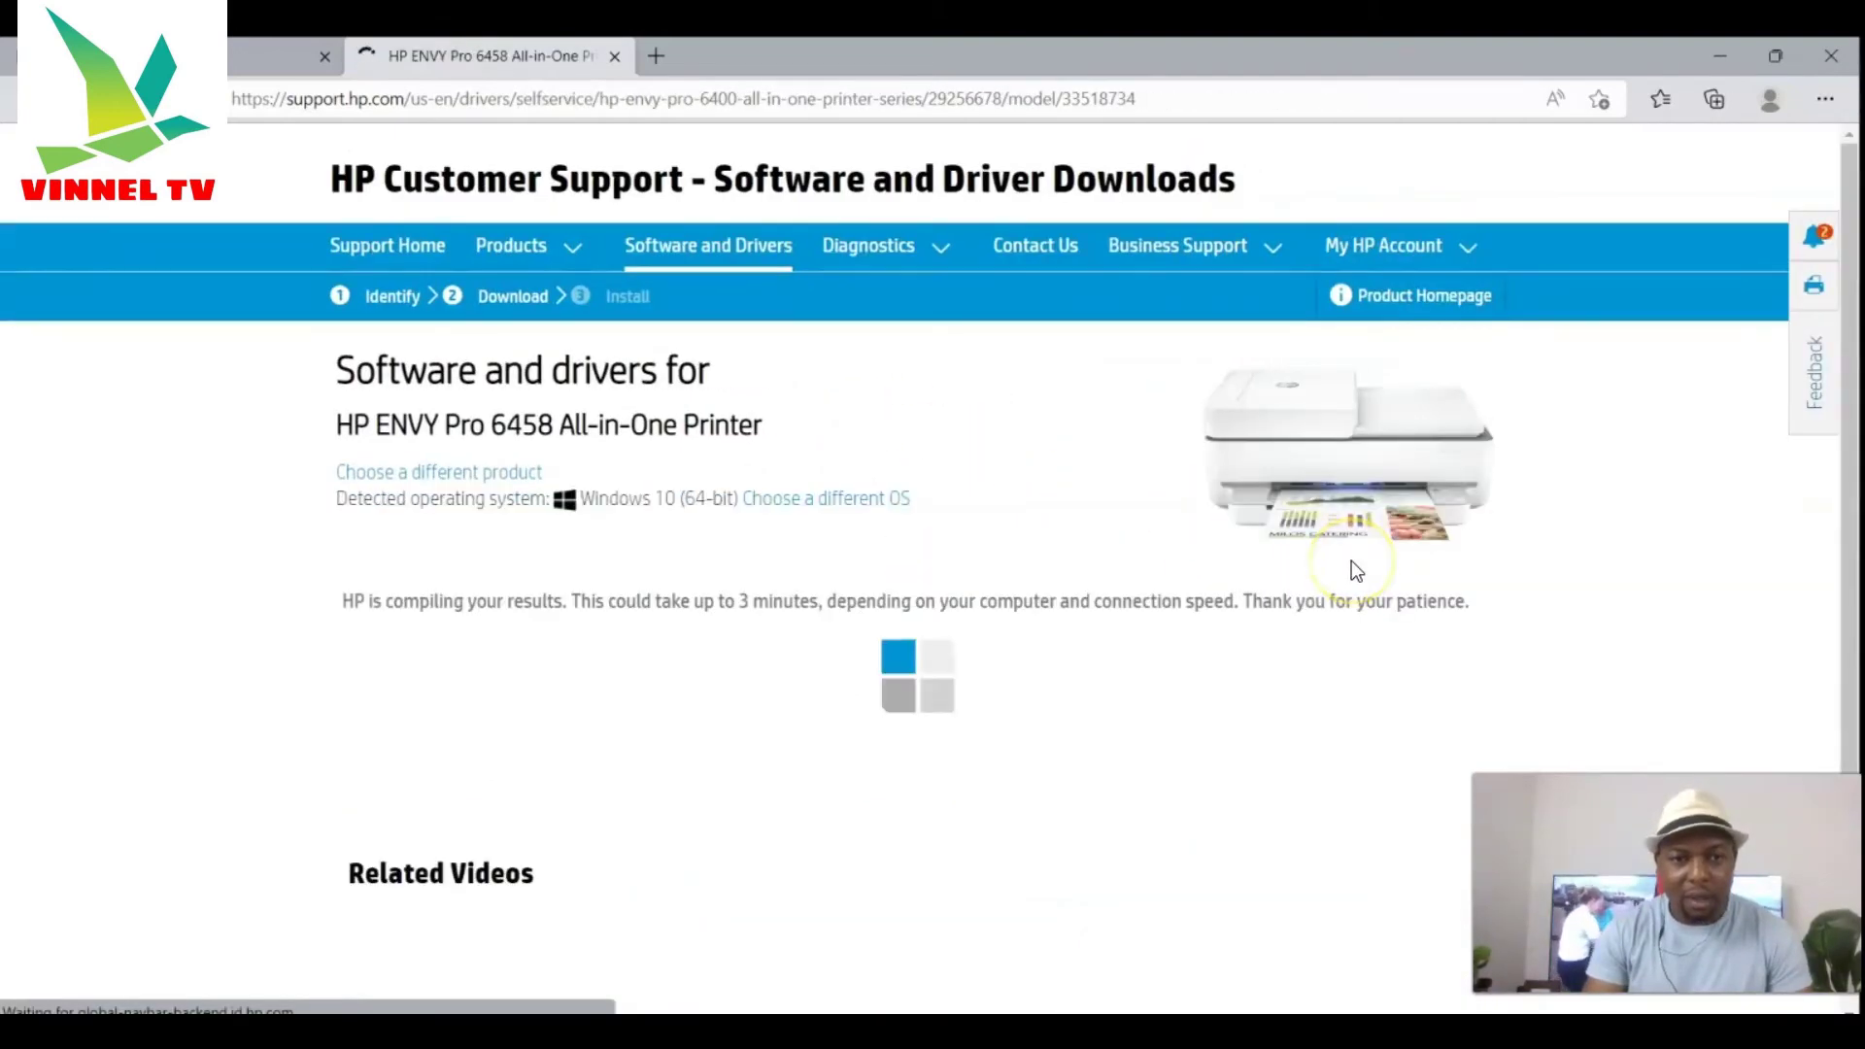
Step: Open the HP Smart Microsoft Store listing through the recommended Install link under Installation Software
scroll(1302, 437, down, 2)
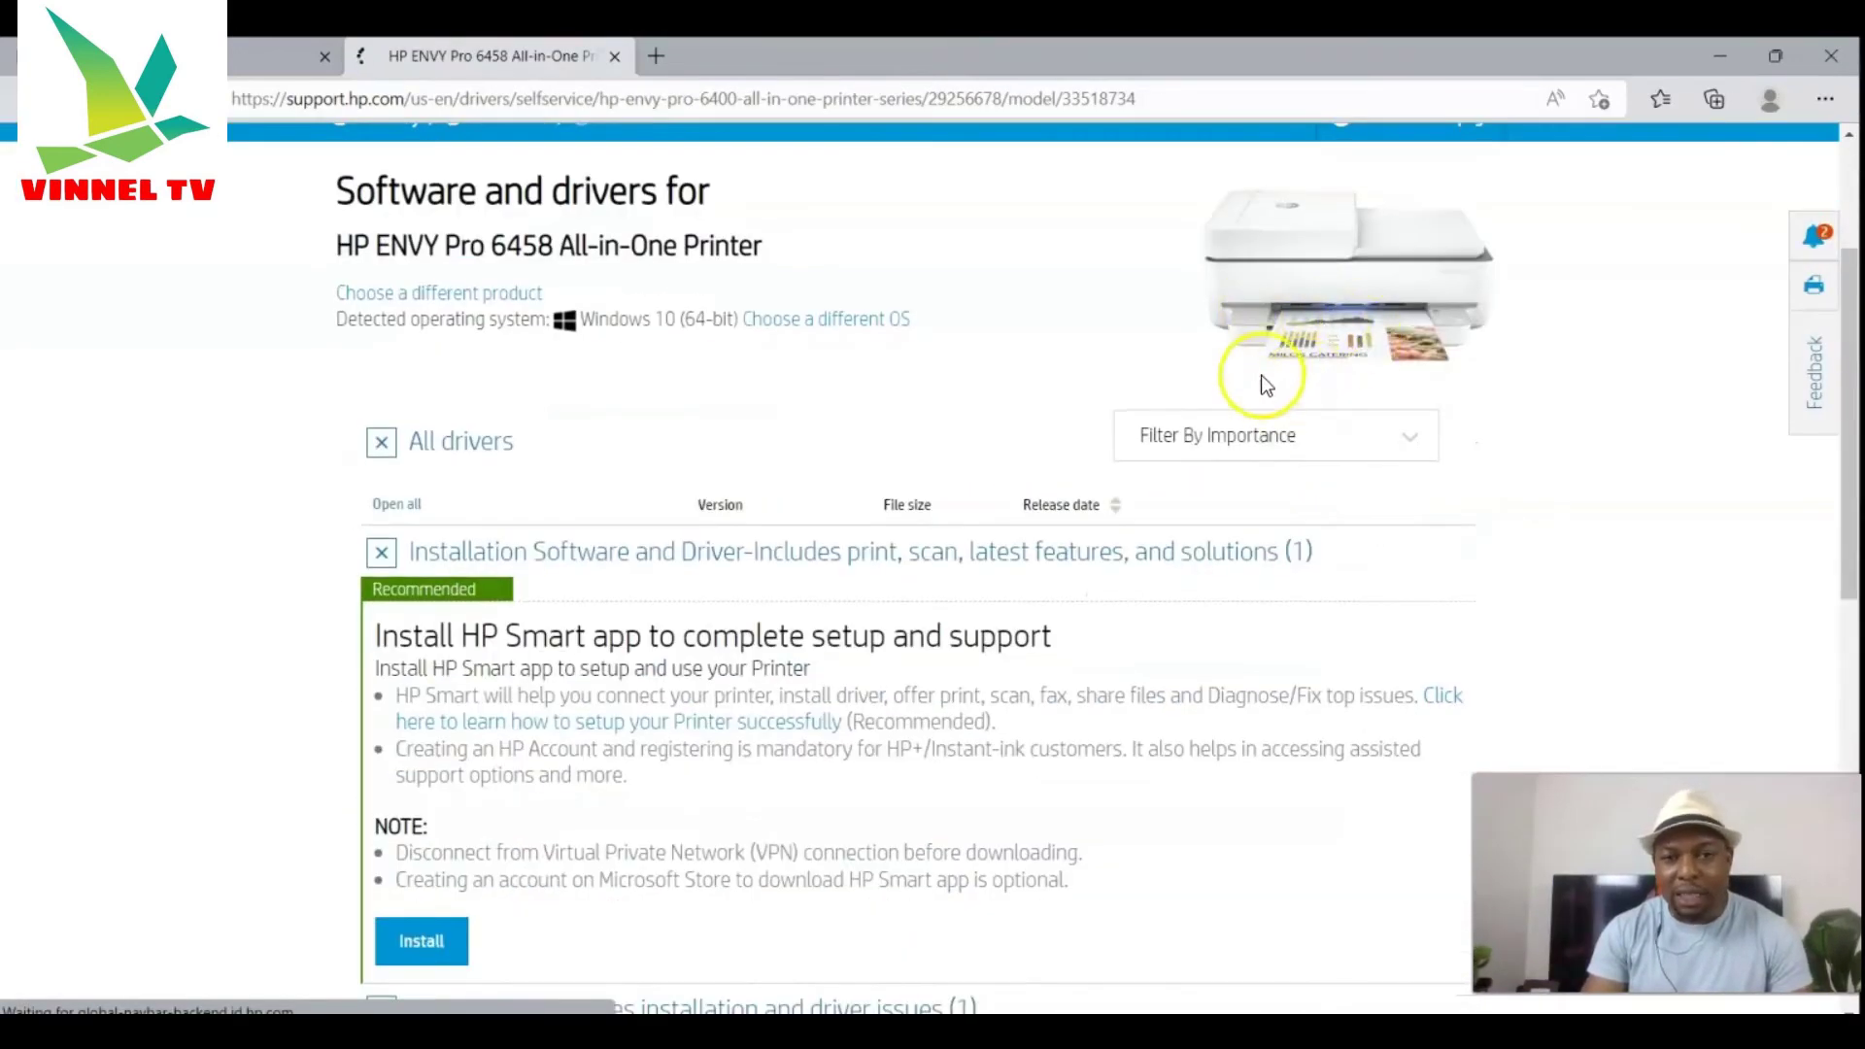
scroll(1386, 355, up, 3)
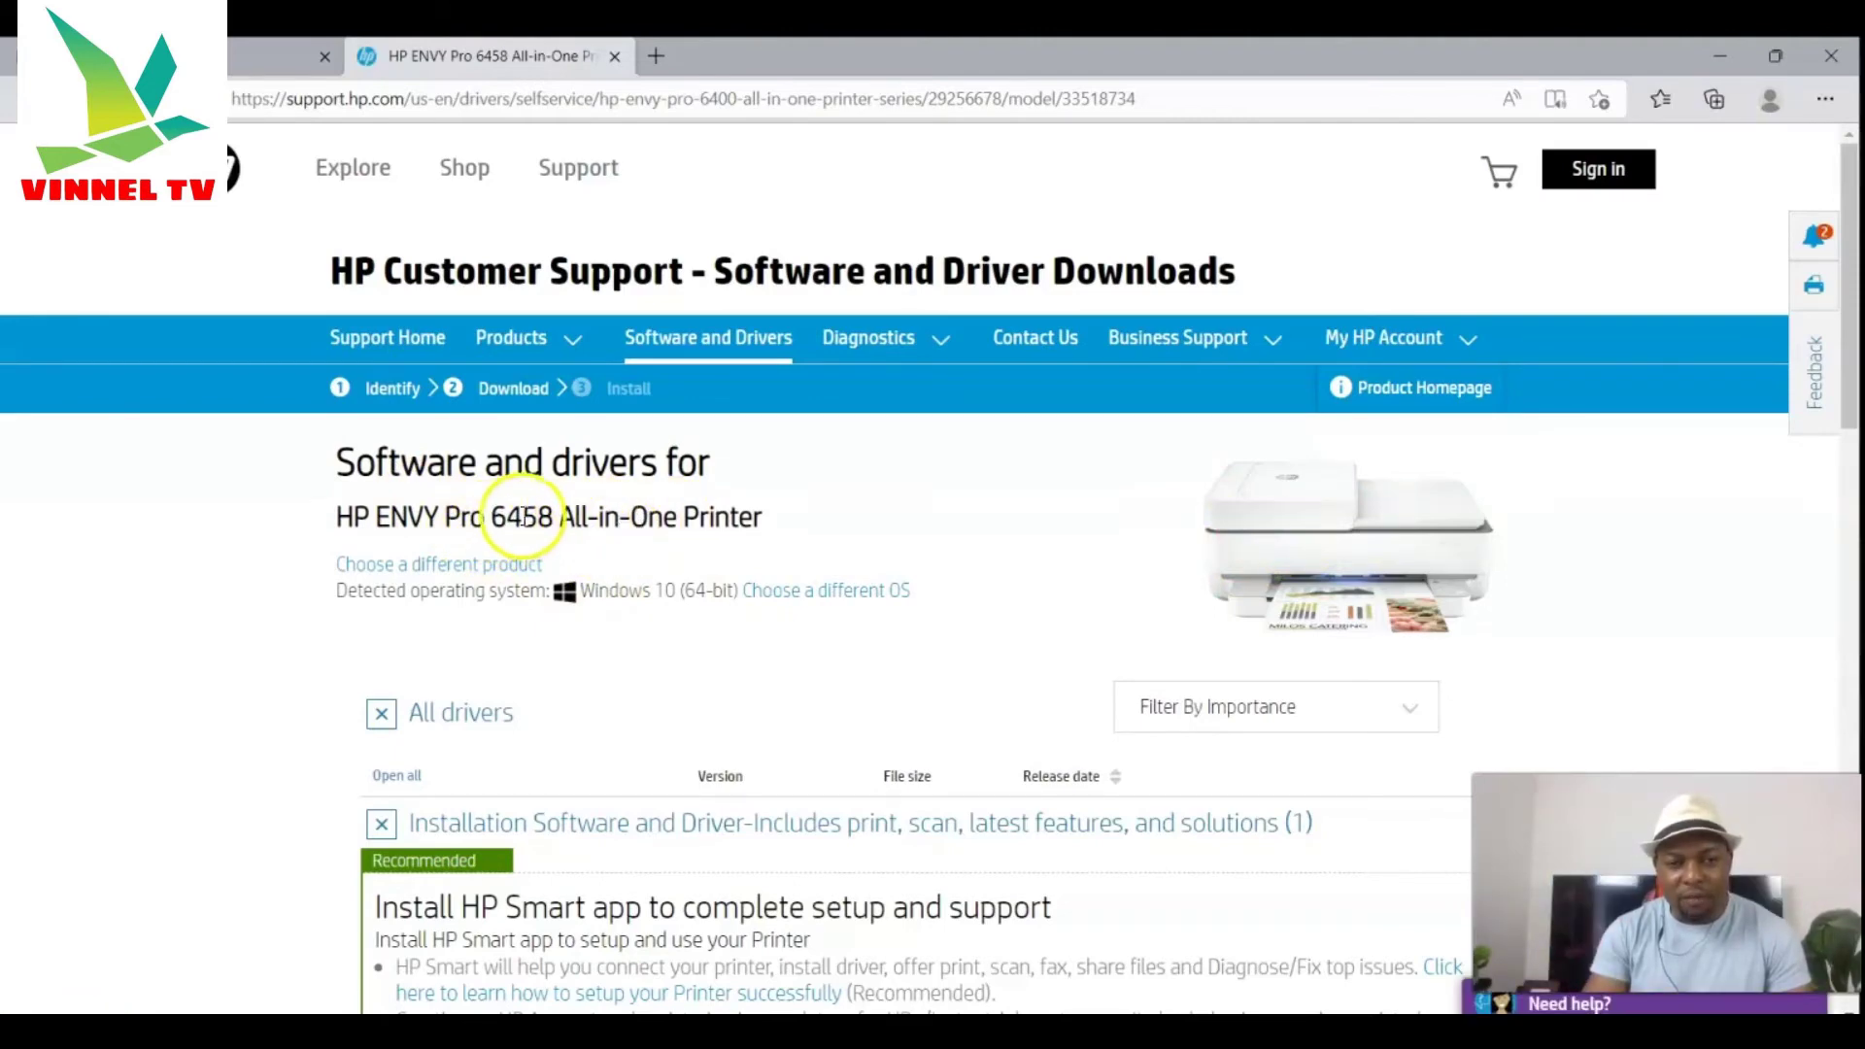
scroll(724, 525, down, 3)
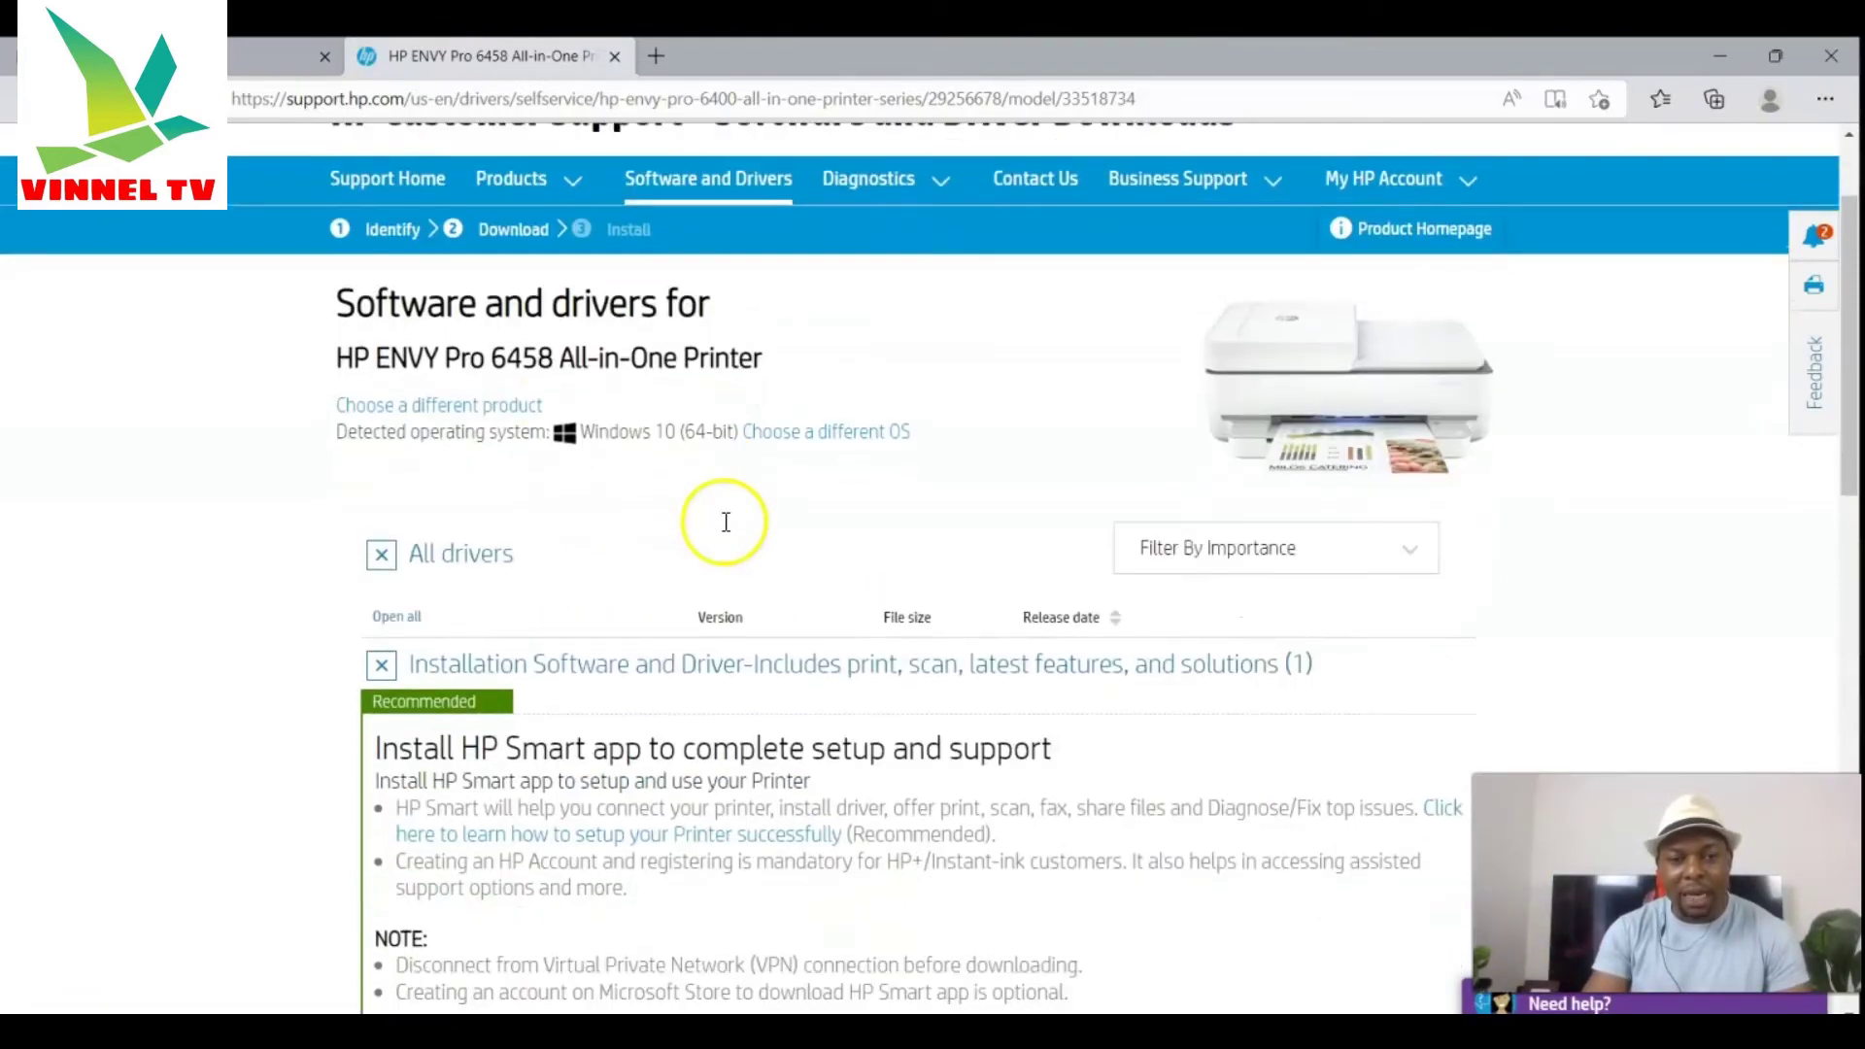
scroll(732, 594, down, 2)
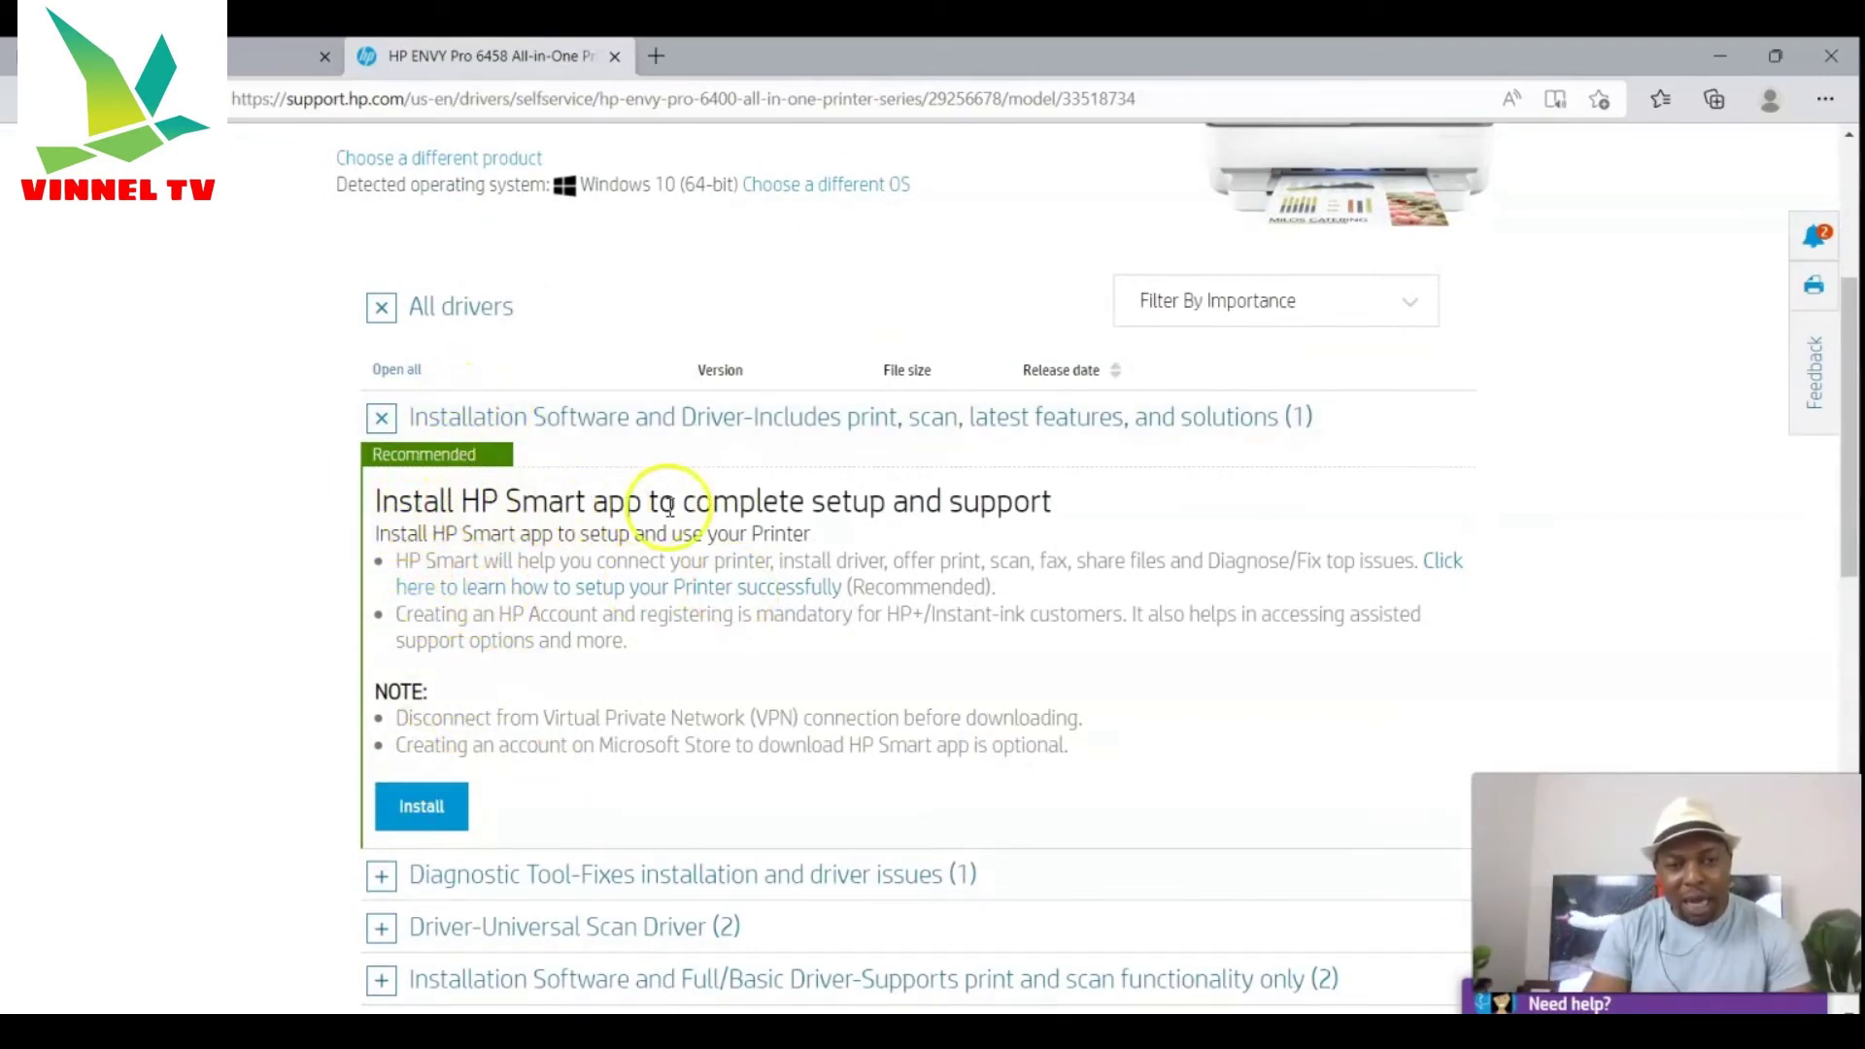
click(428, 808)
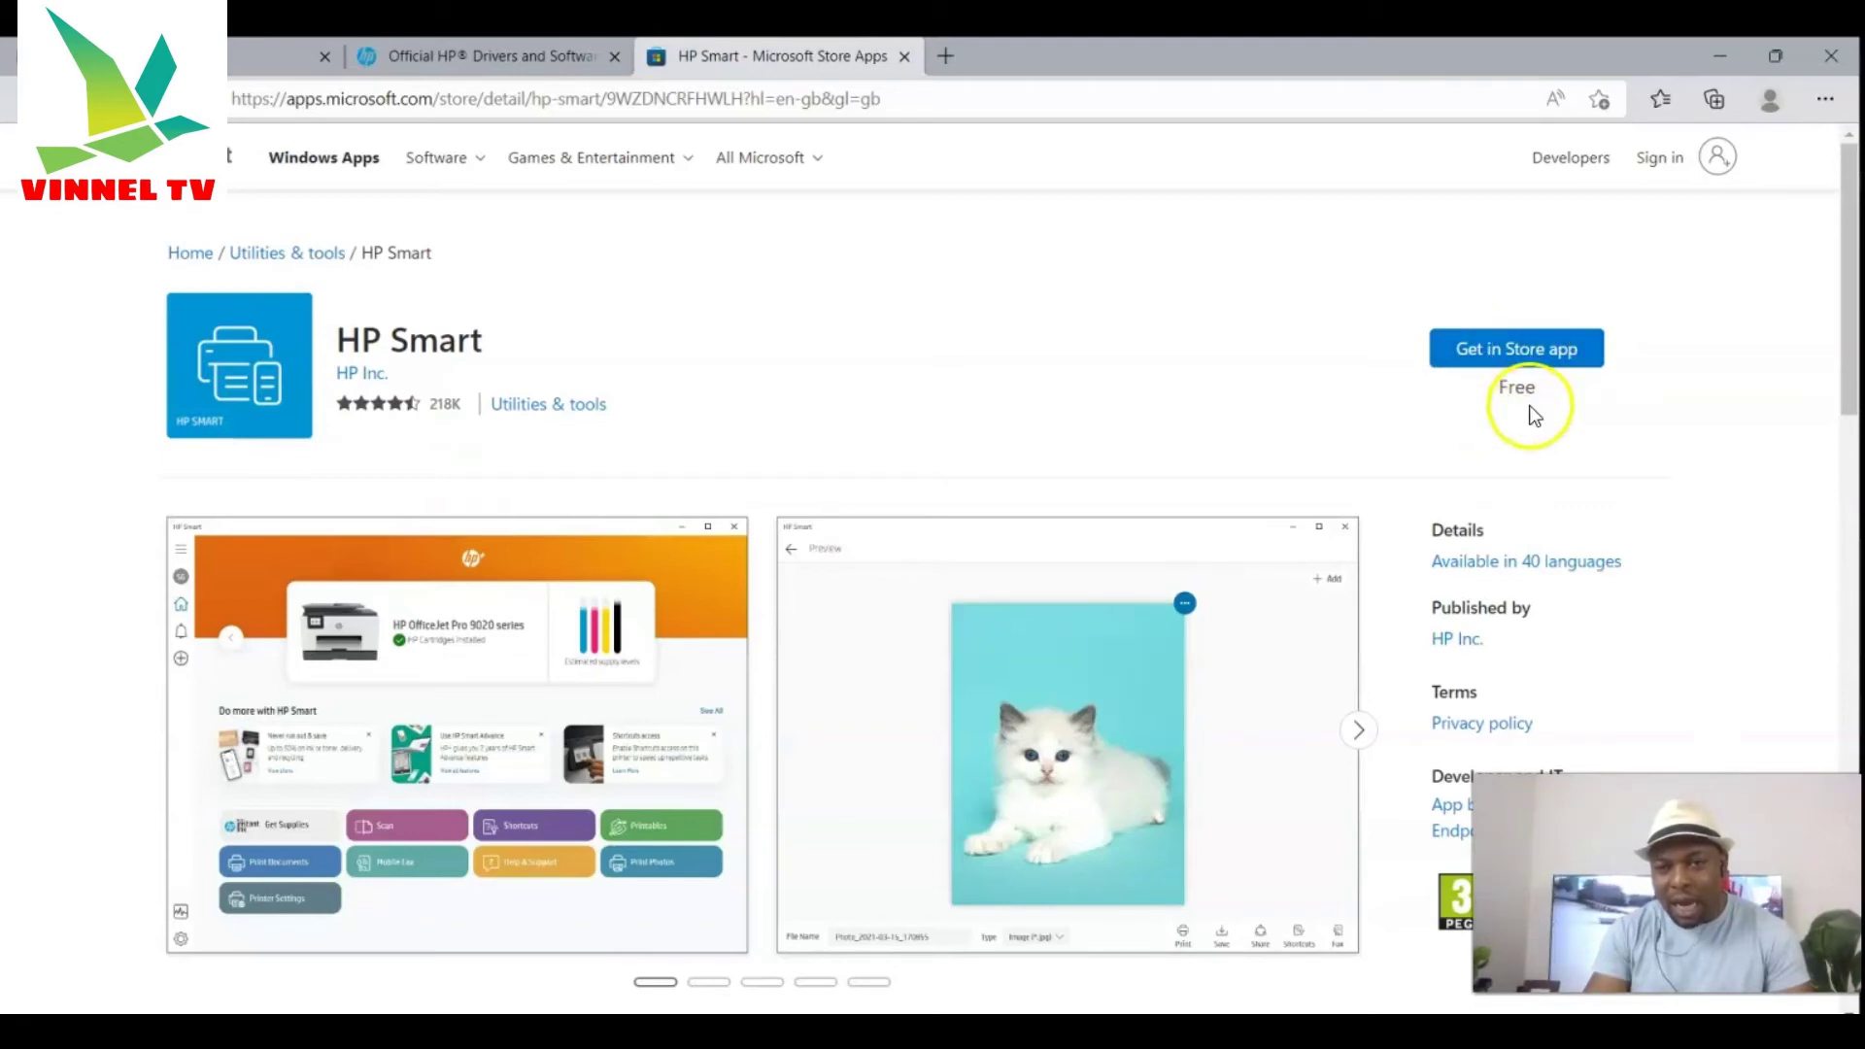
Step: Install HP Smart (141.9 MB) through the Microsoft Store prompt, closing the drivers and extra tabs
click(1527, 352)
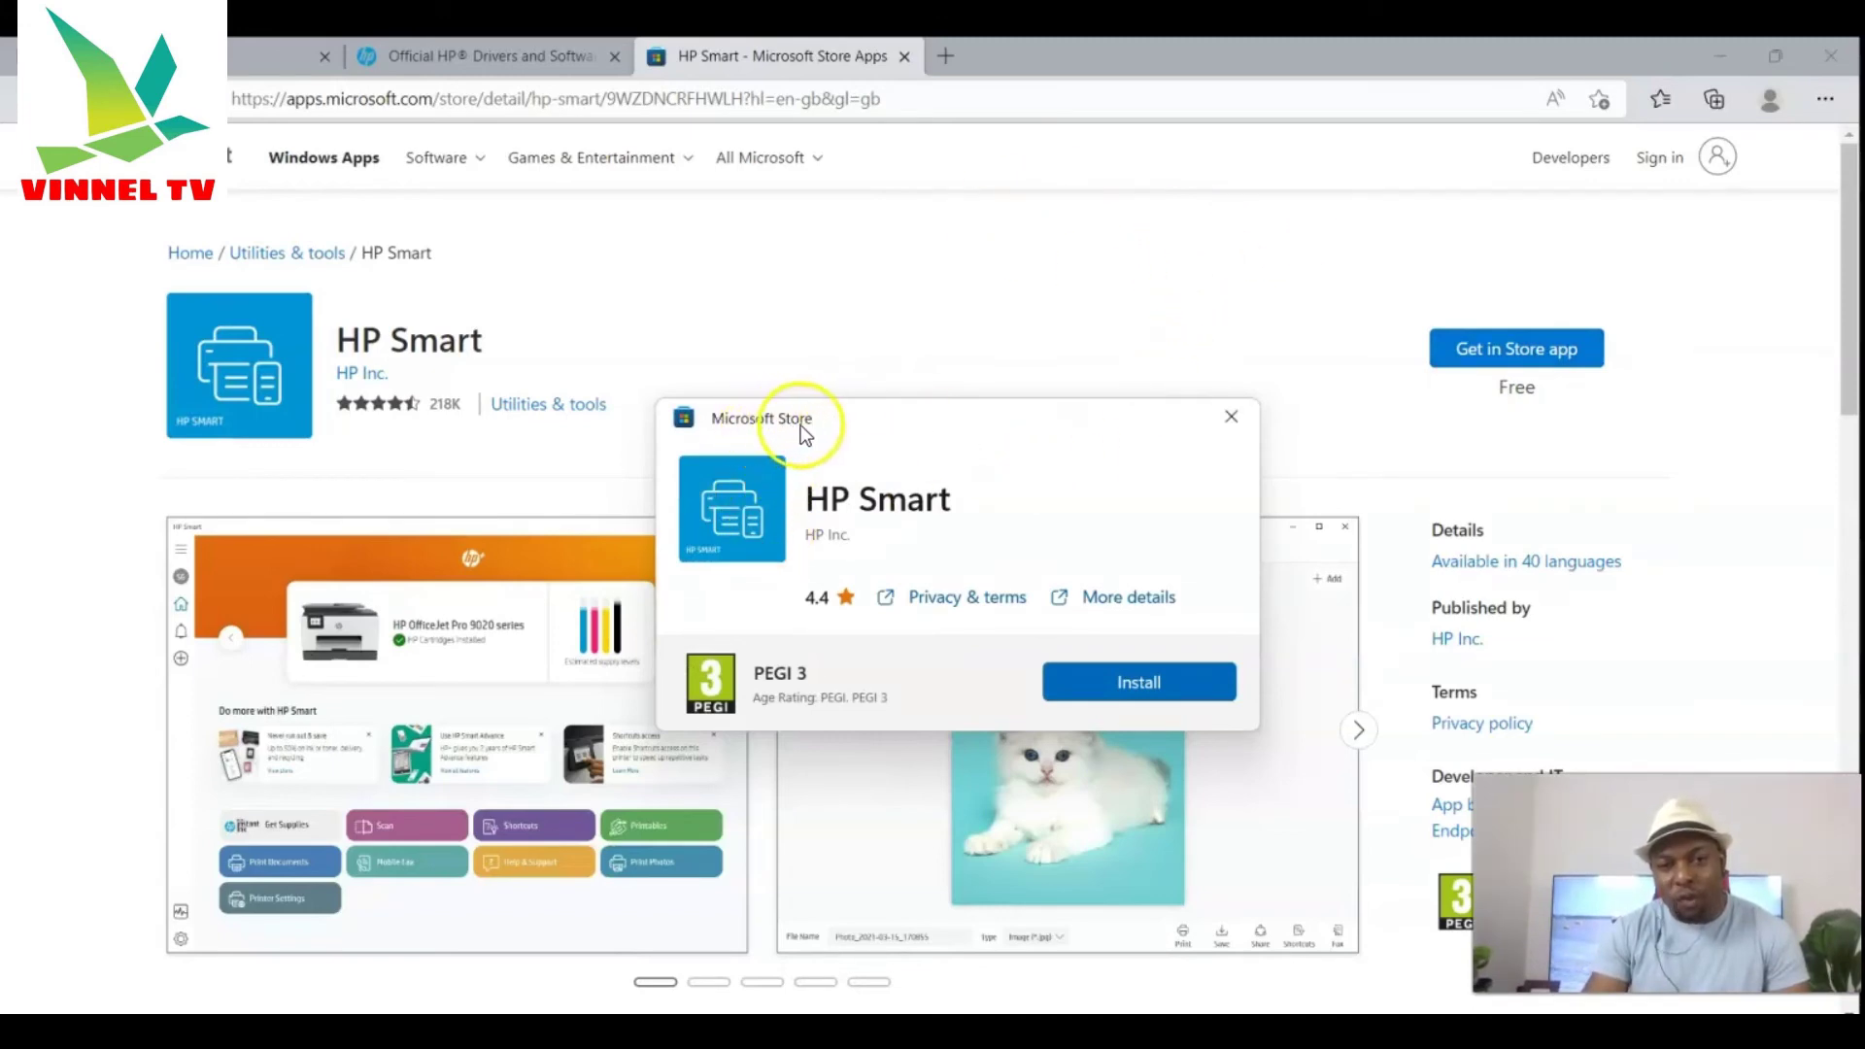
click(1125, 684)
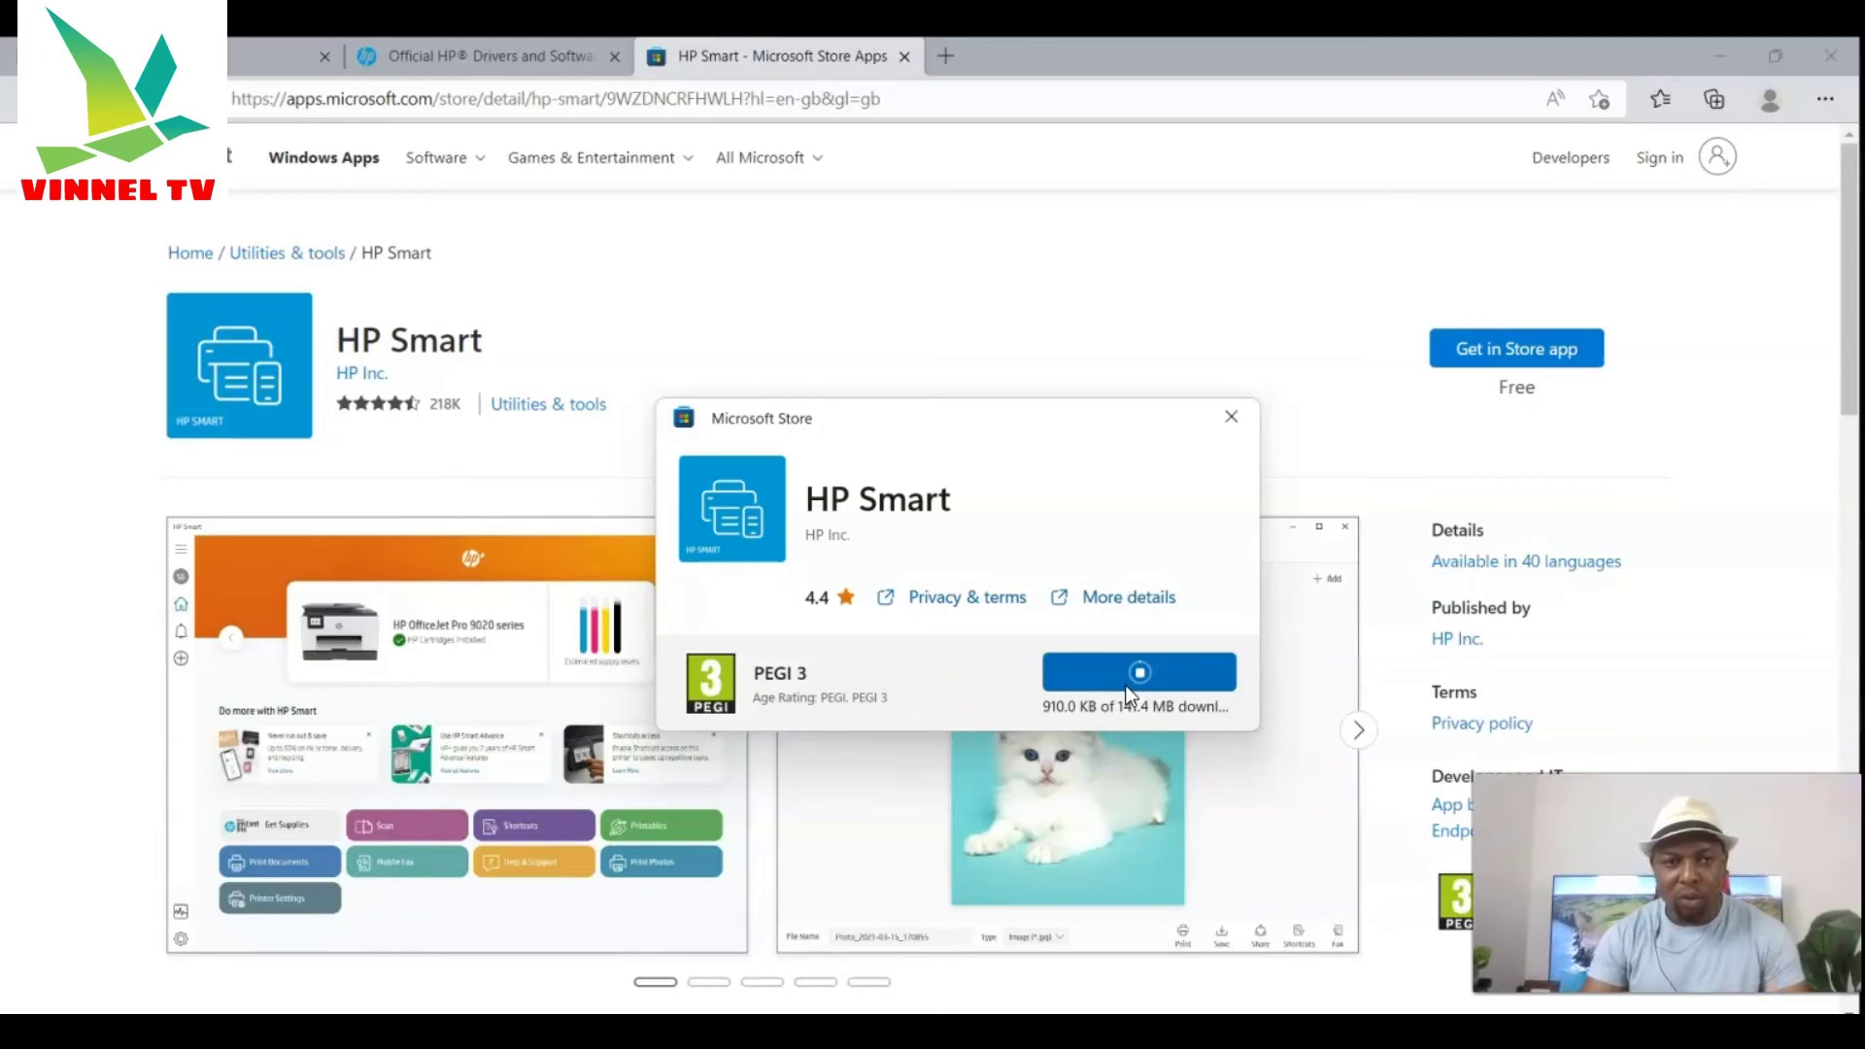
click(615, 56)
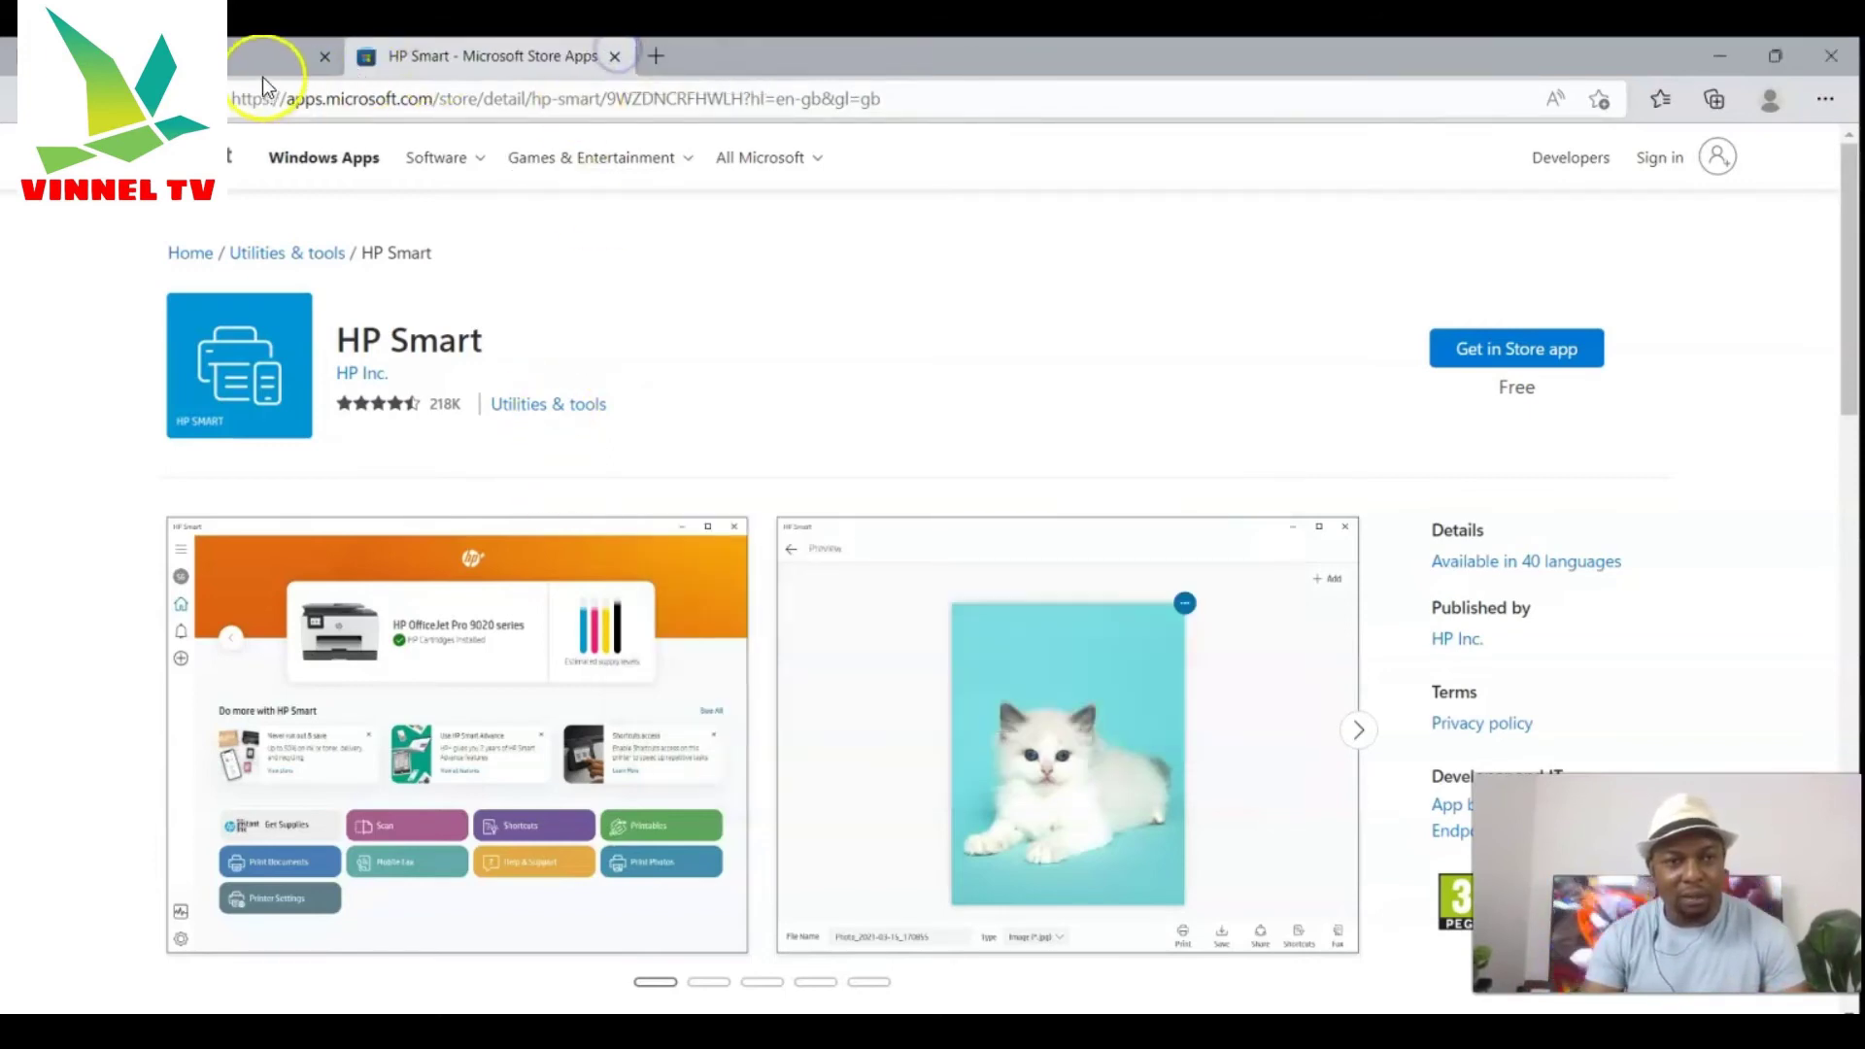
click(327, 56)
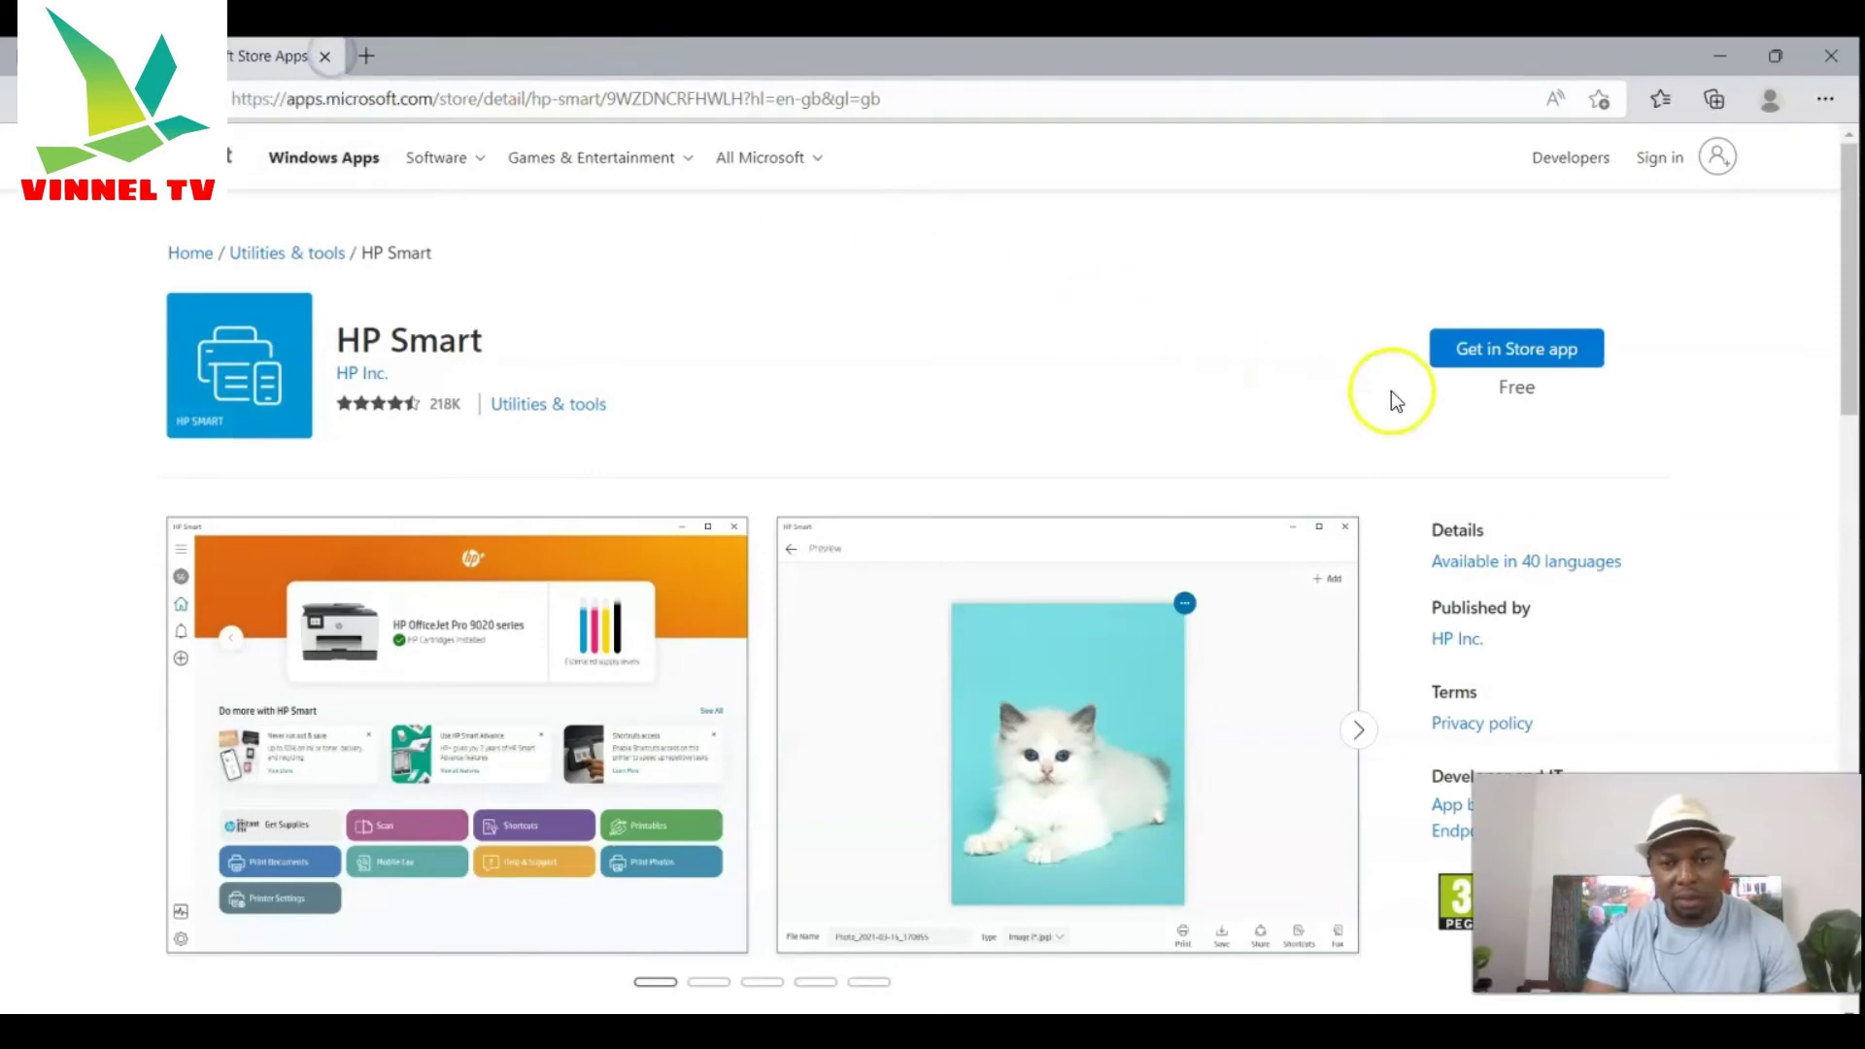
mouse_move(1315, 790)
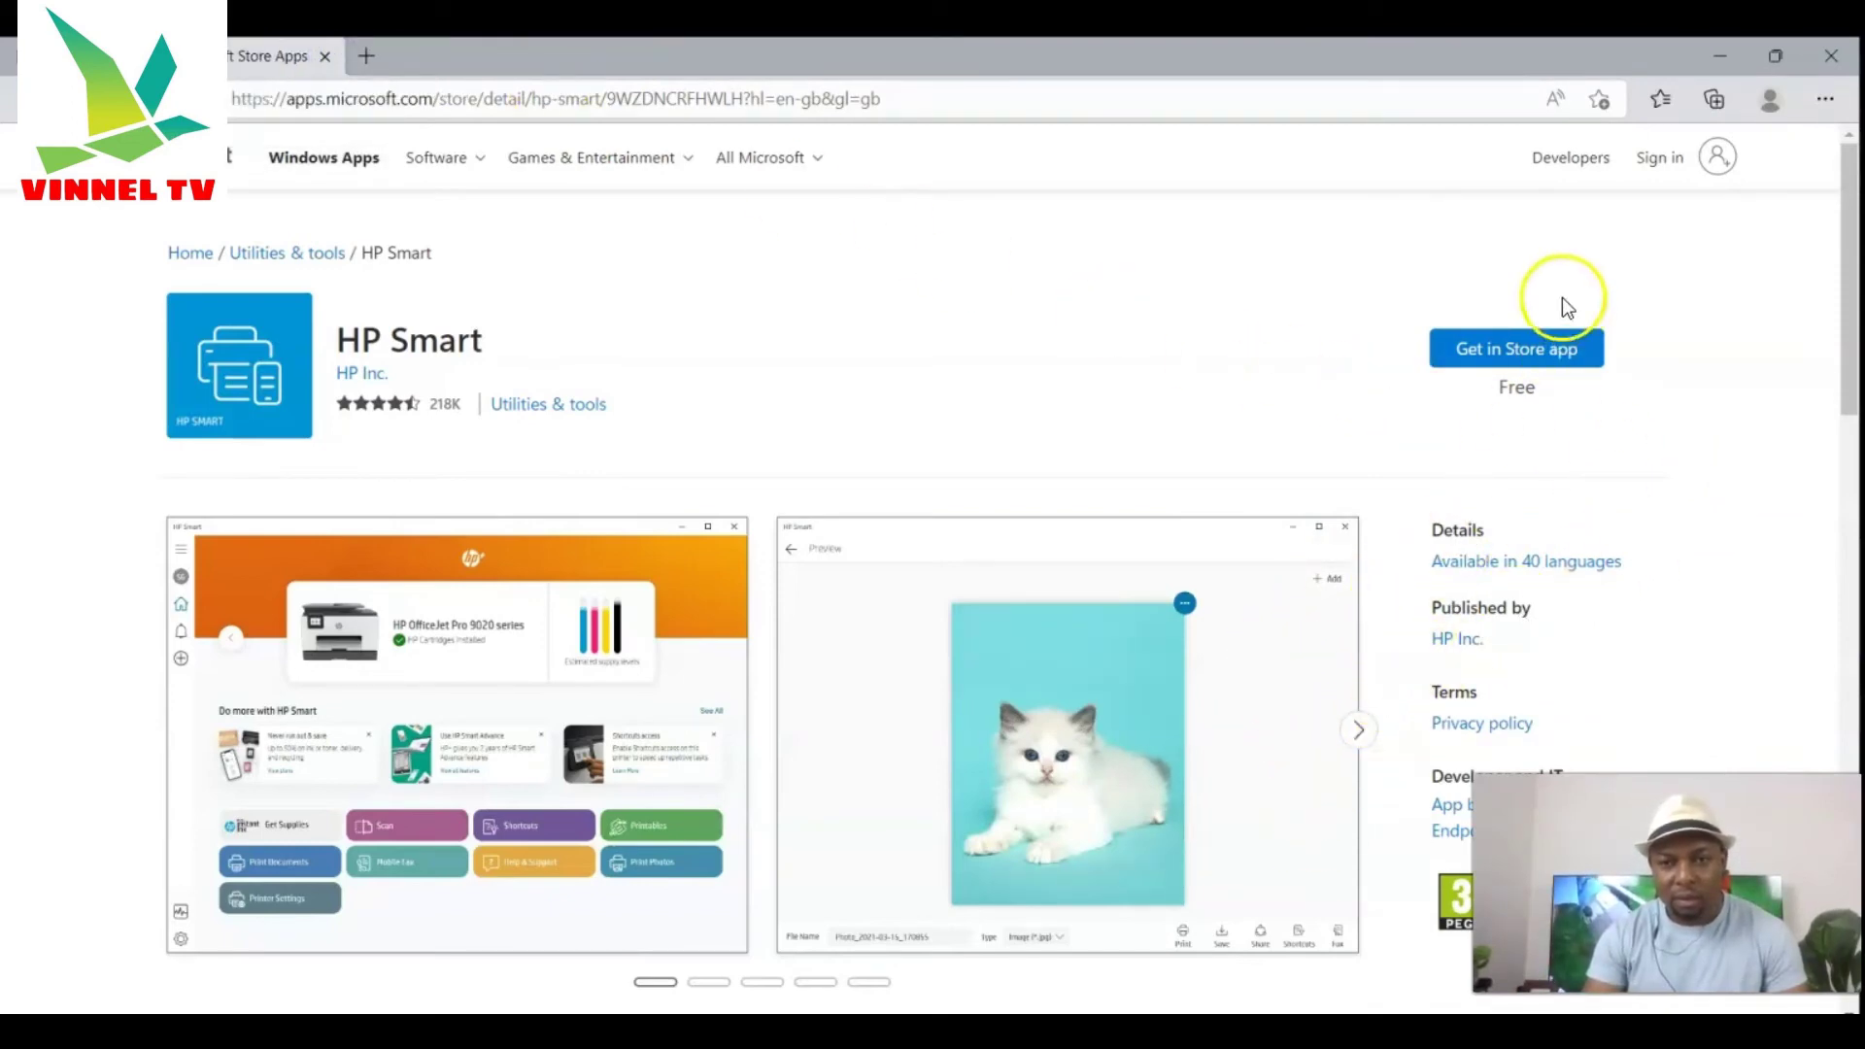
click(1530, 357)
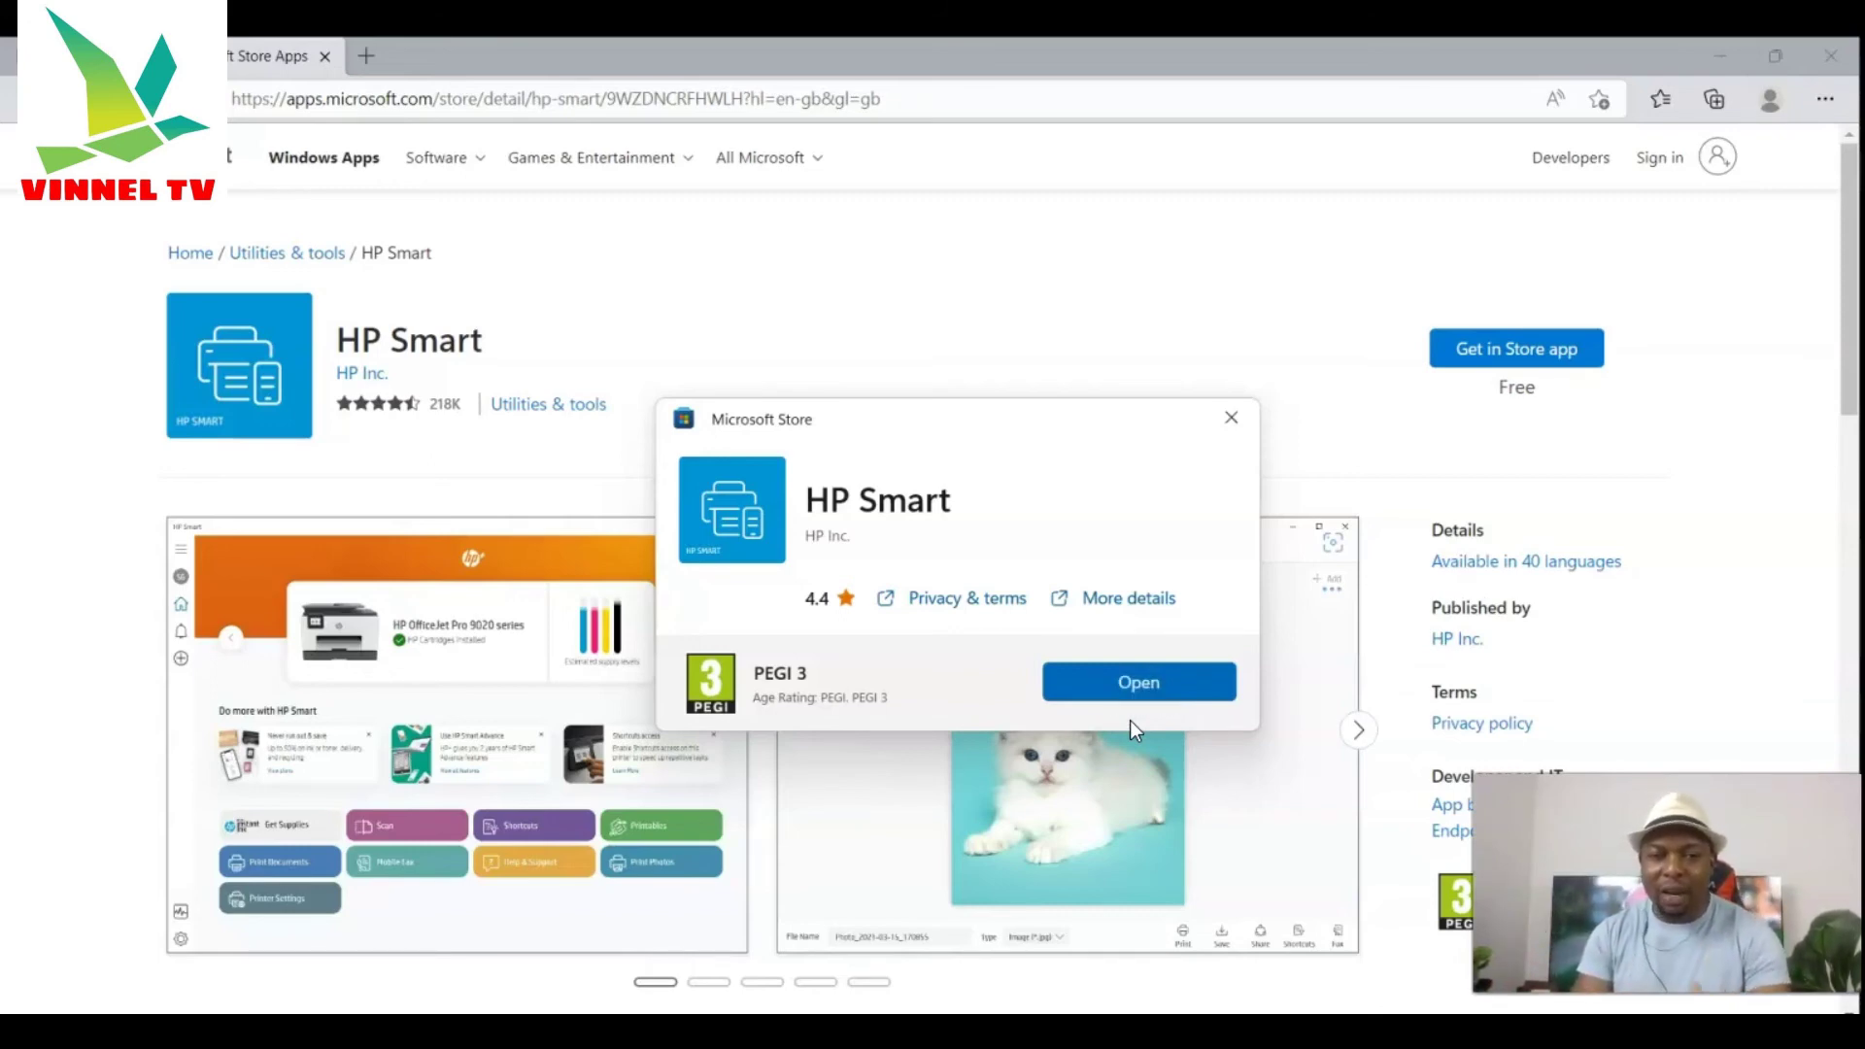
Step: Open HP Smart from the Store prompt, maximize its window, and accept all data-use options
click(1102, 696)
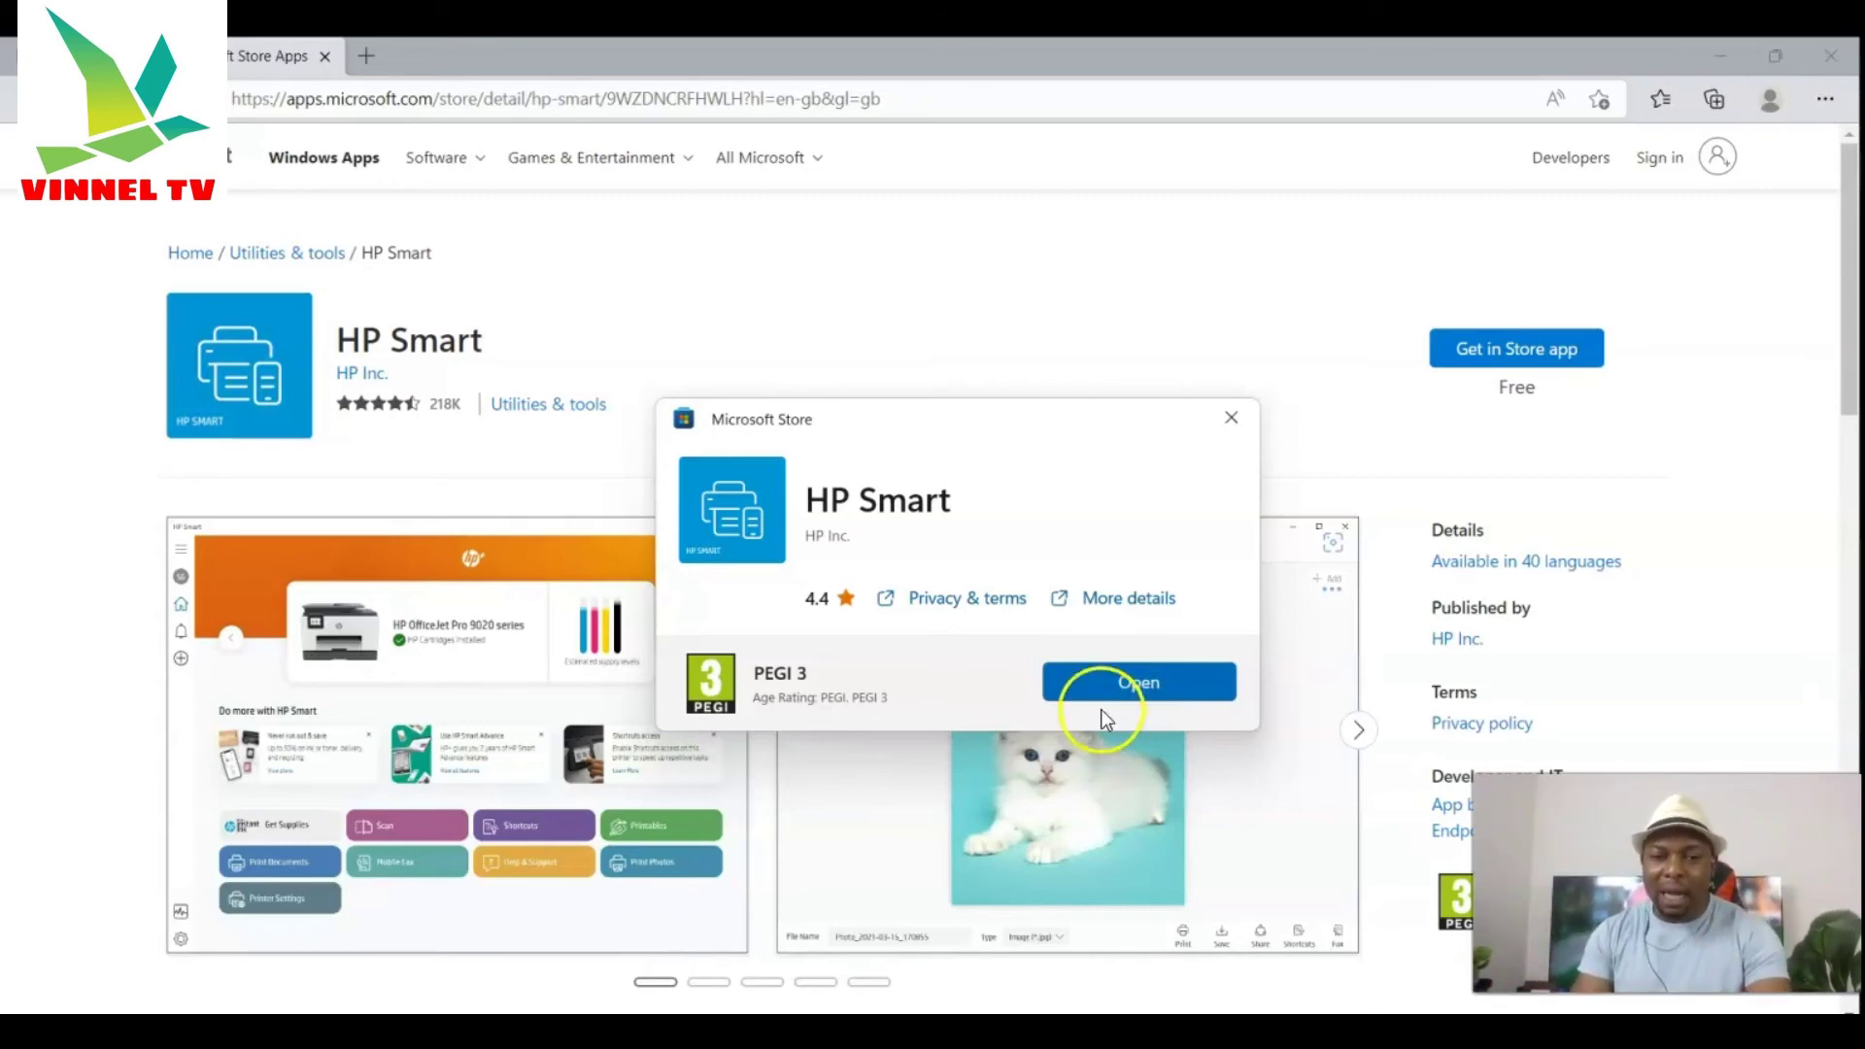
click(1134, 674)
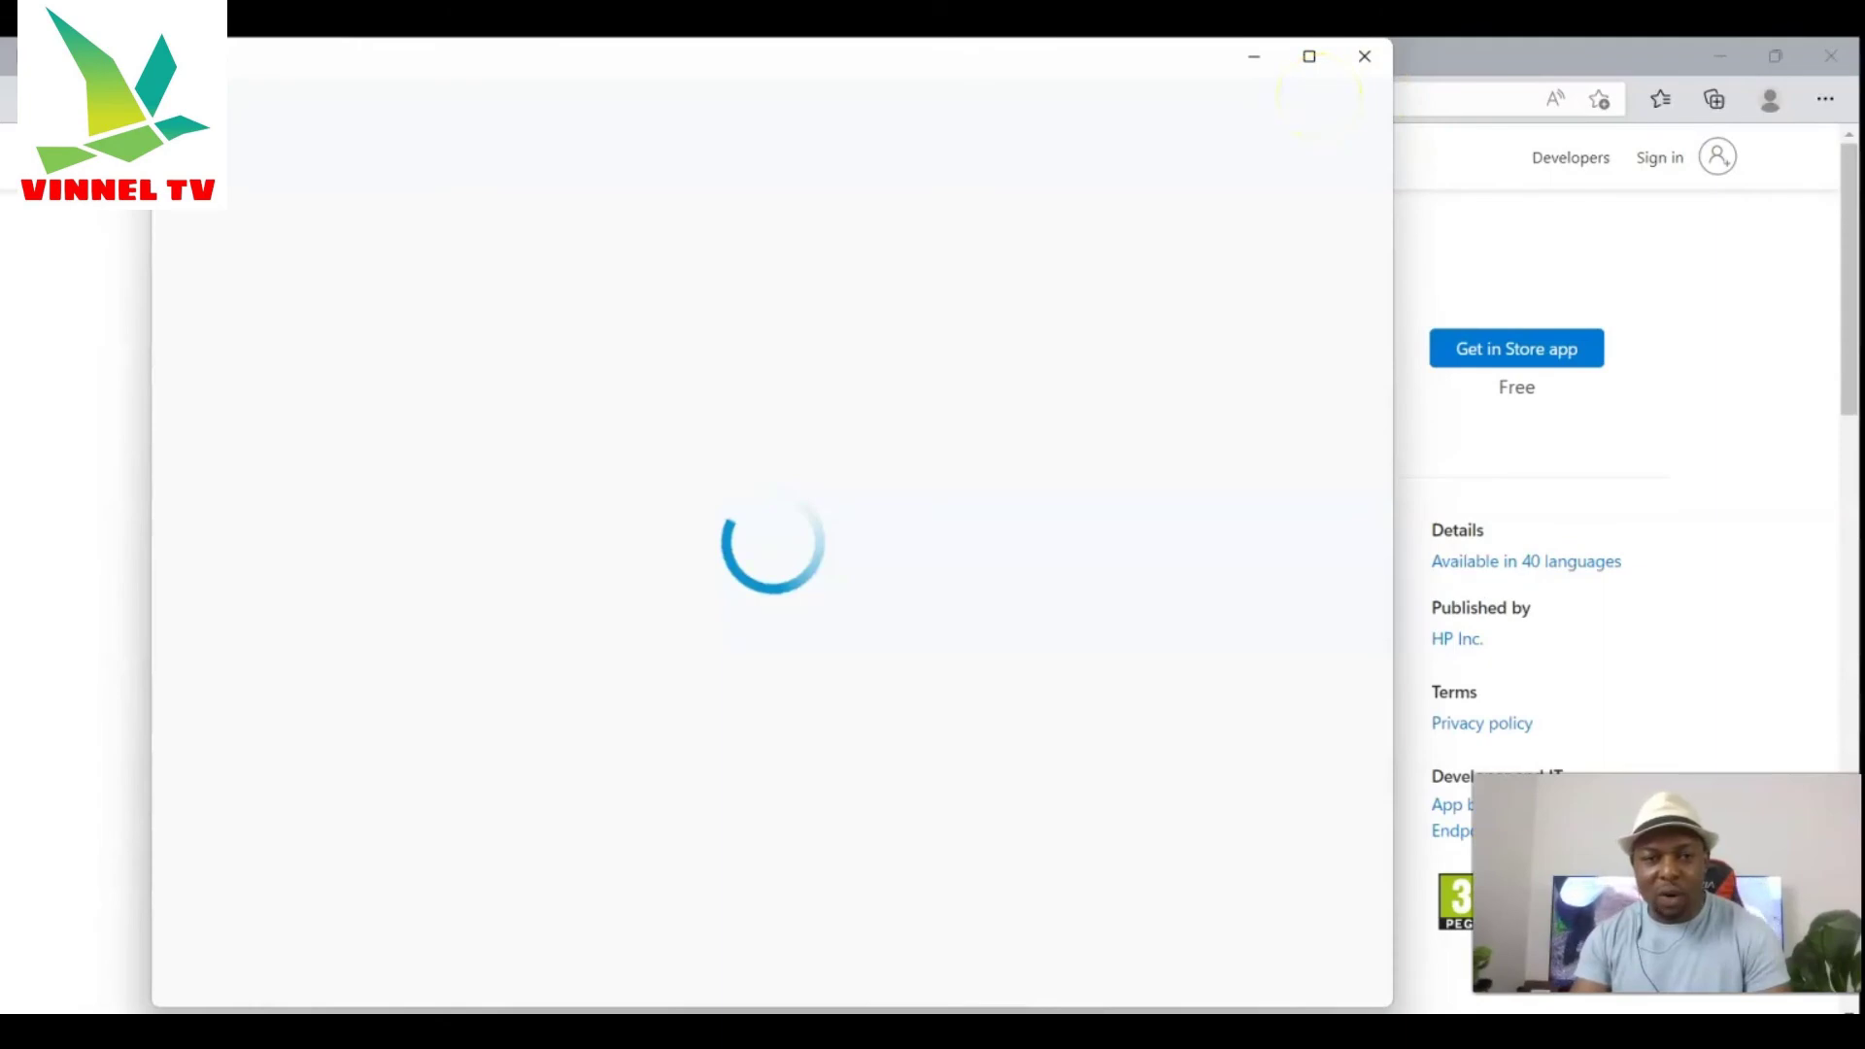
click(1310, 57)
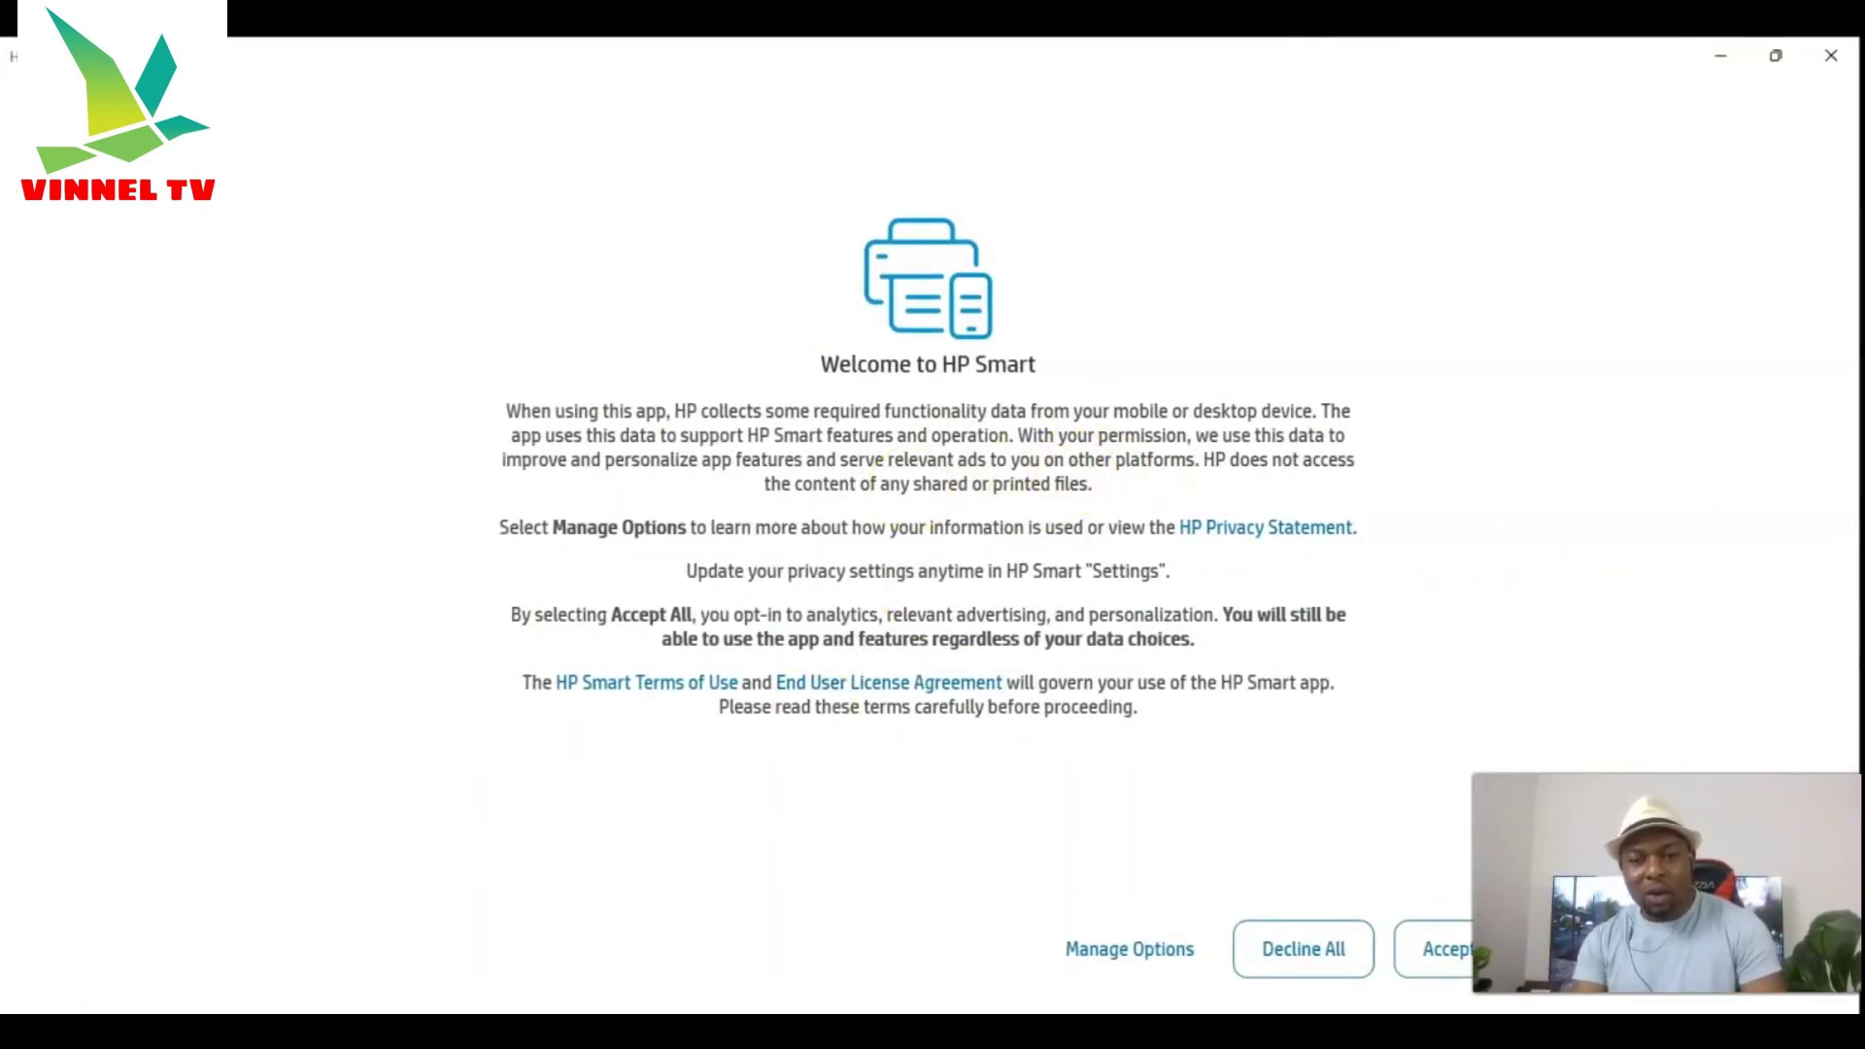
click(1428, 957)
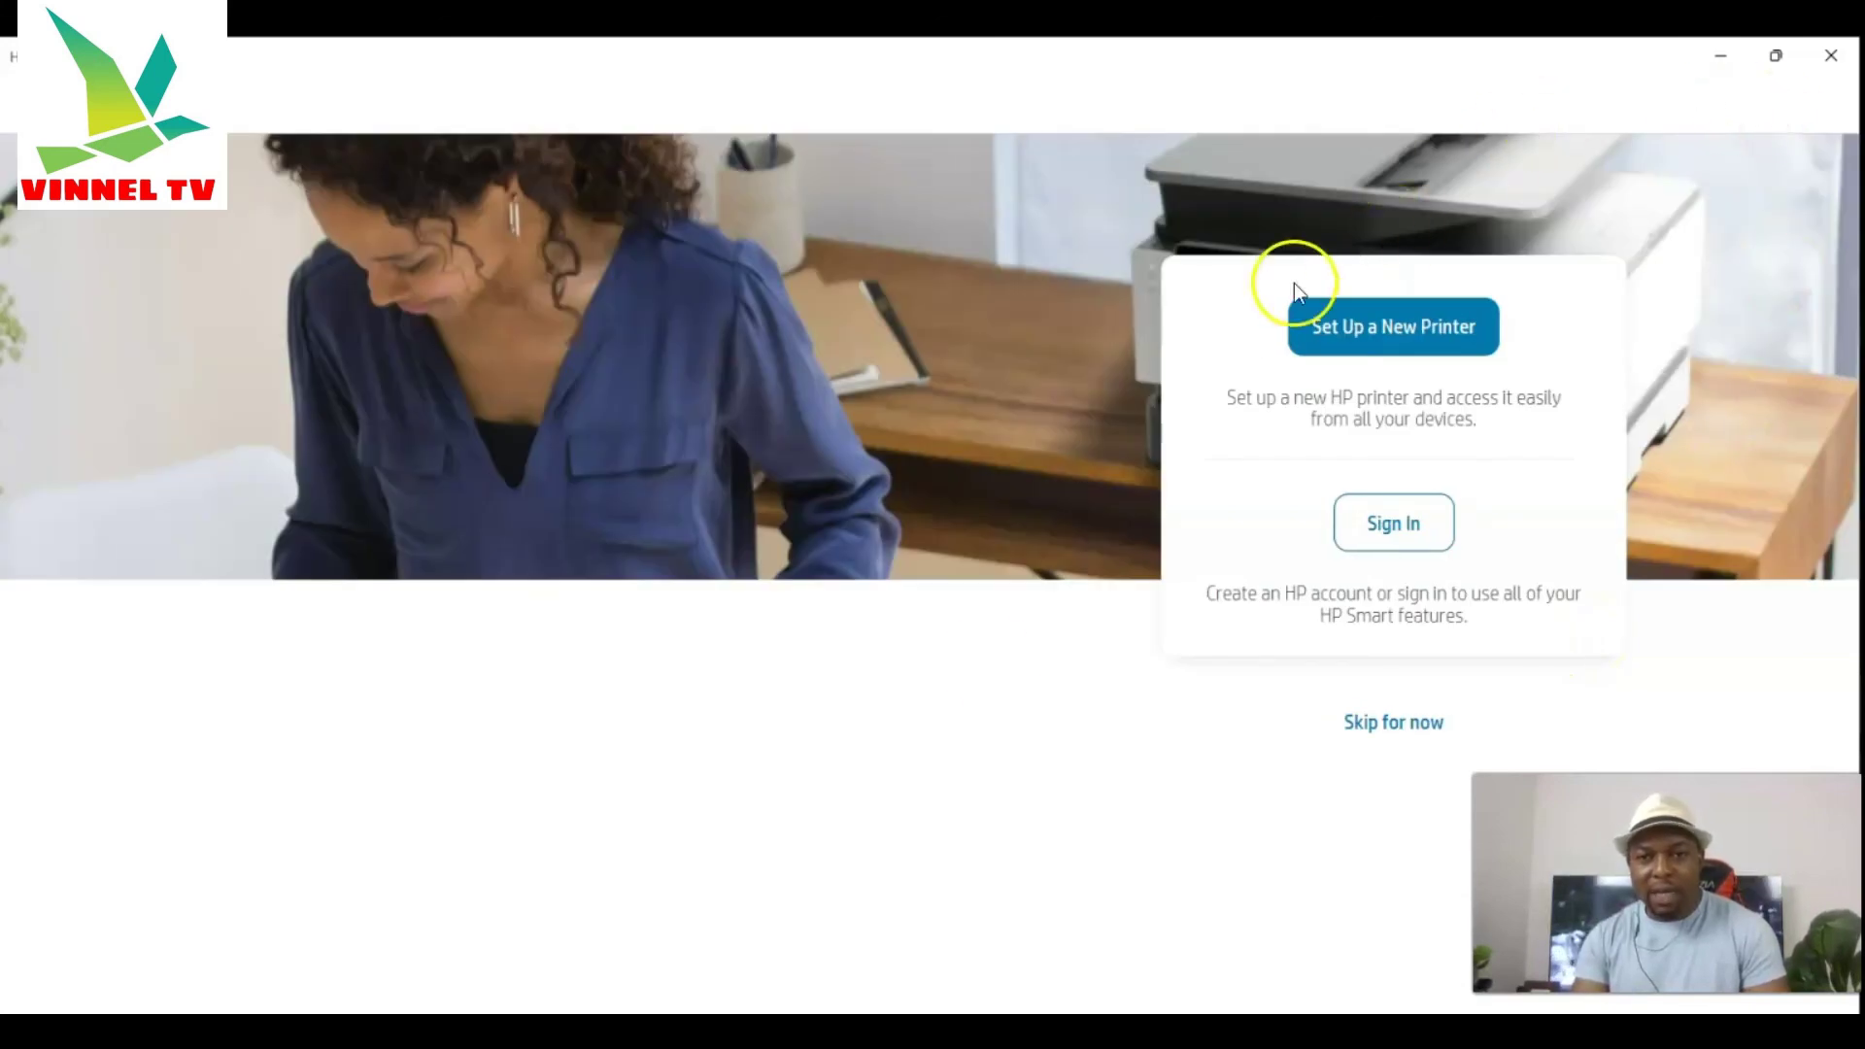
Step: Begin new printer setup, then retry the search after 'No printers found' appears
click(1378, 333)
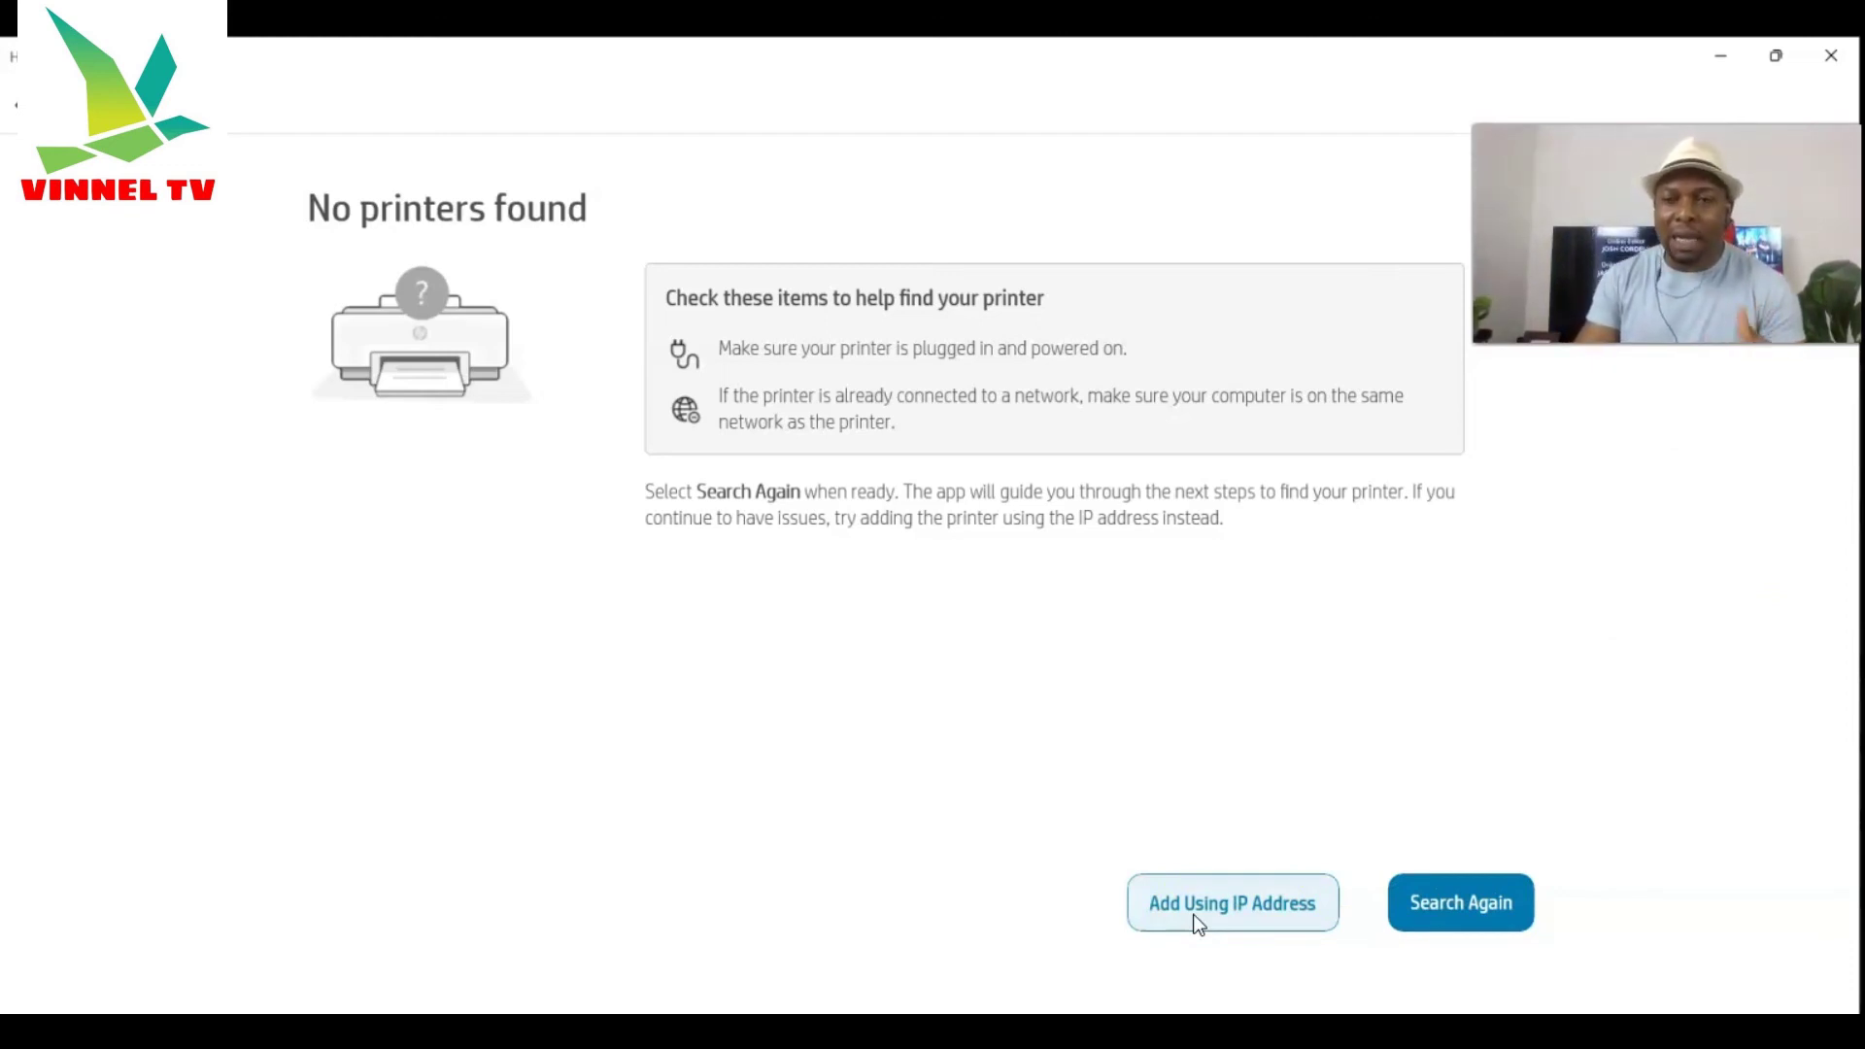
click(1390, 911)
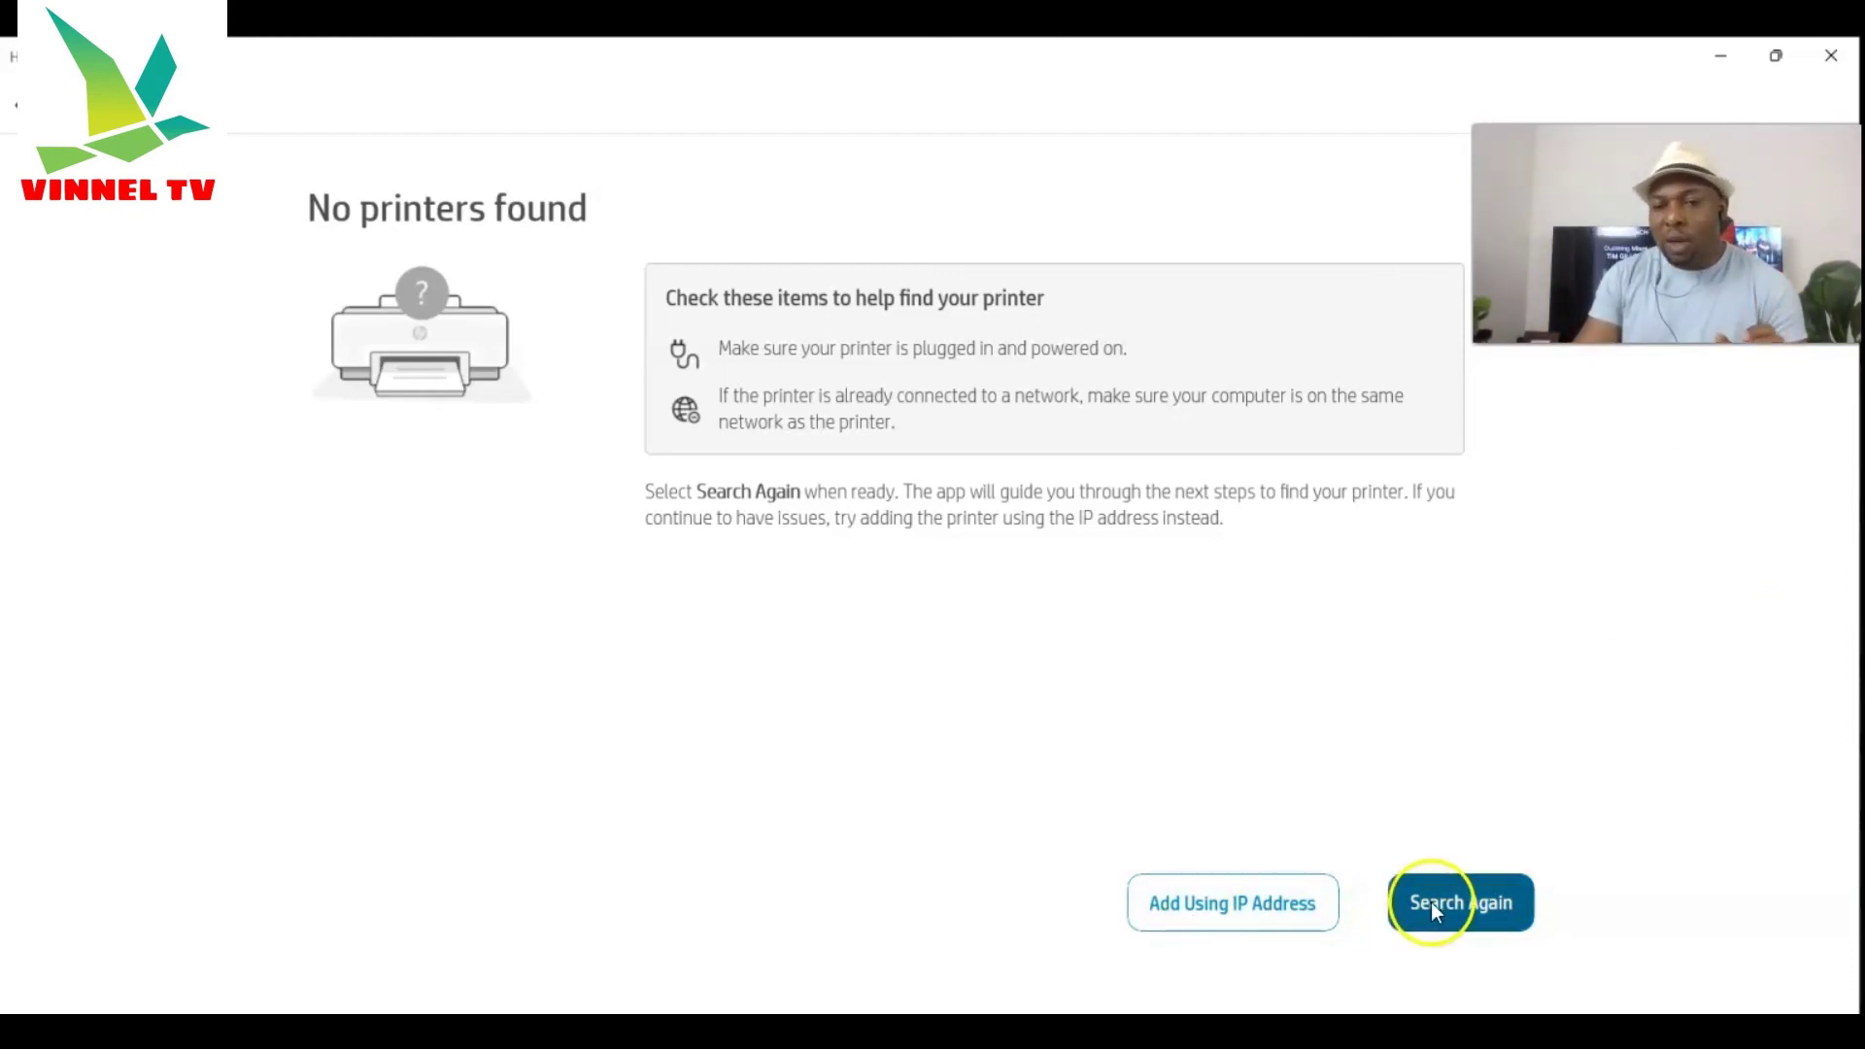